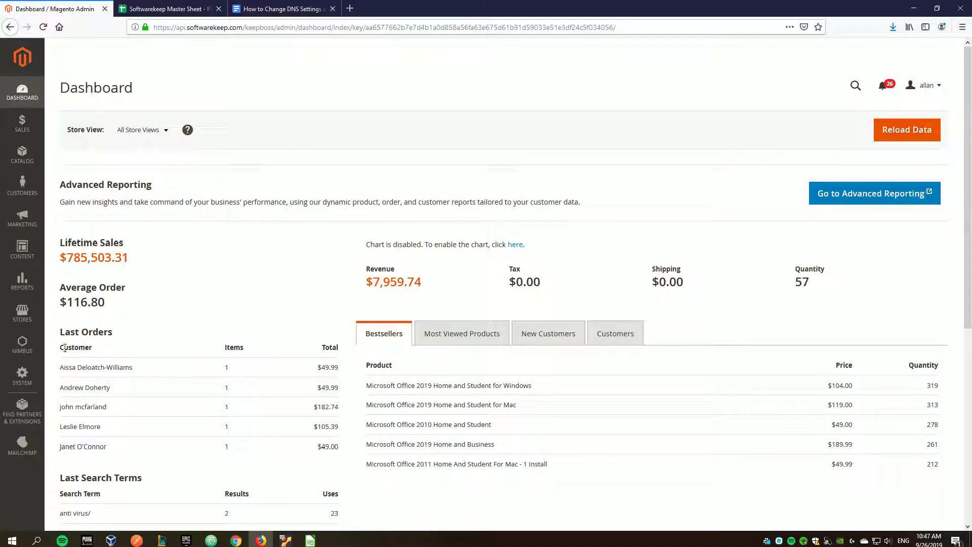
- Go to Nimbus > Help Center > Articles to list the 14 existing help articles
{"action": "left_click", "coordinate": [29, 350]}
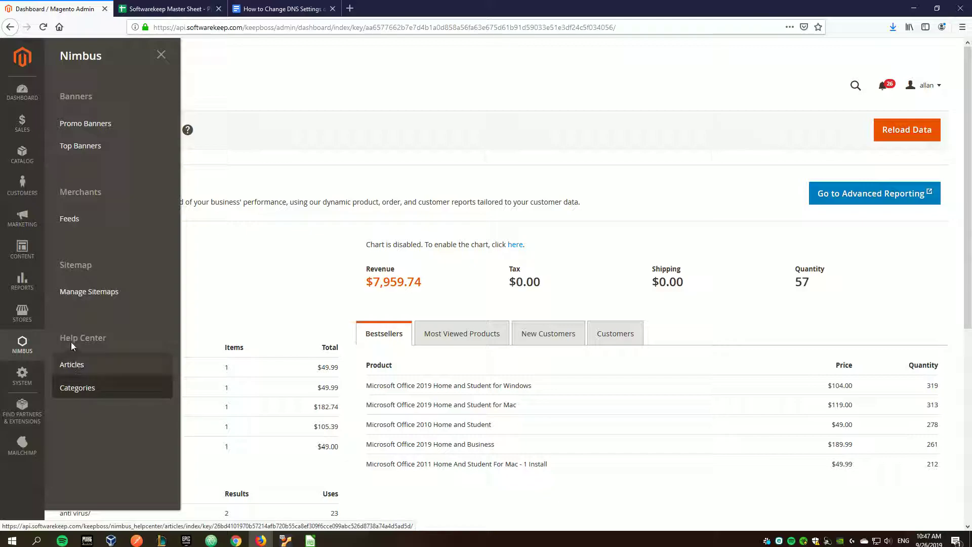
{"action": "left_click", "coordinate": [71, 369]}
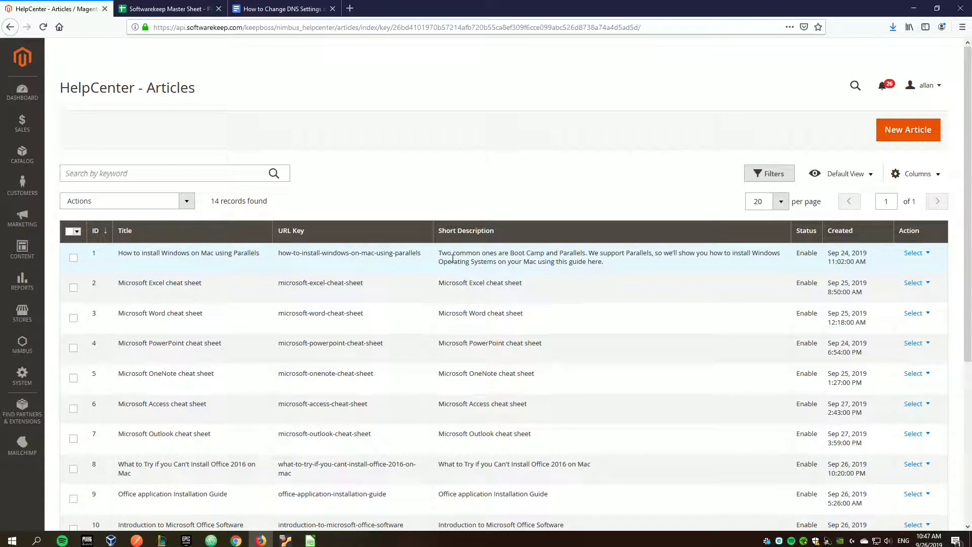
{"action": "scroll", "coordinate": [438, 262], "scroll_direction": "down", "scroll_amount": 2}
{"action": "scroll", "coordinate": [440, 258], "scroll_direction": "up", "scroll_amount": 2}
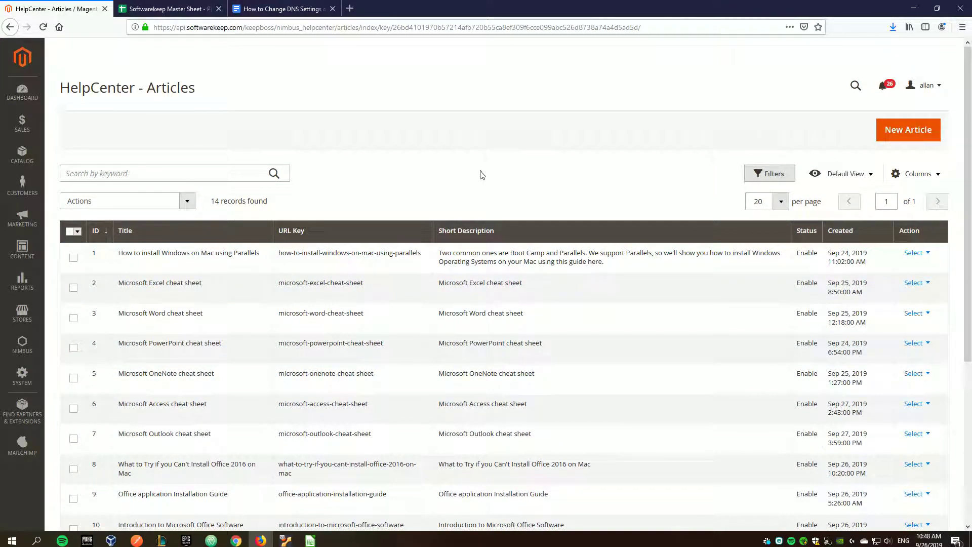
- Start a new article, leaving Enabled at Yes and enlarging the Store View list
{"action": "left_click", "coordinate": [896, 133]}
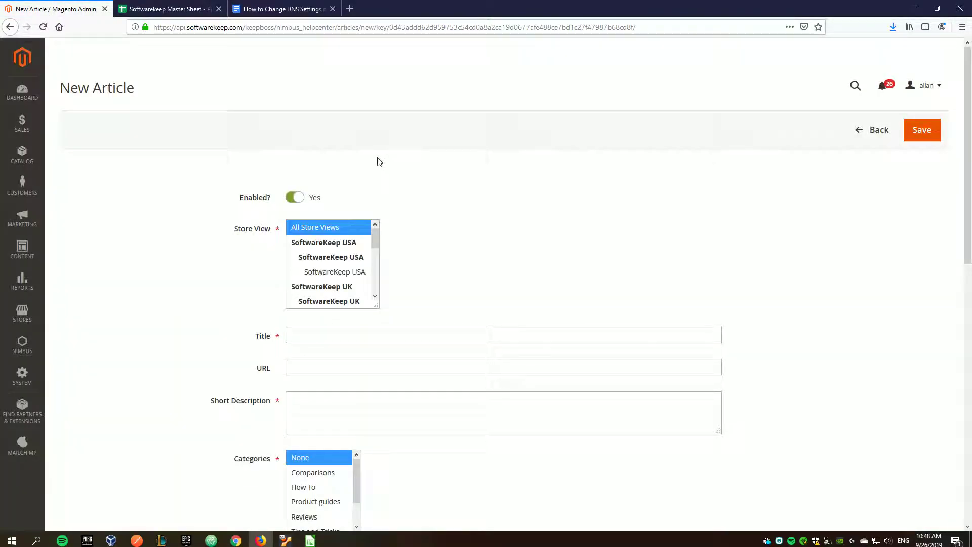
{"action": "left_click_drag", "start_coordinate": [237, 198], "coordinate": [278, 201]}
{"action": "left_click", "coordinate": [398, 200]}
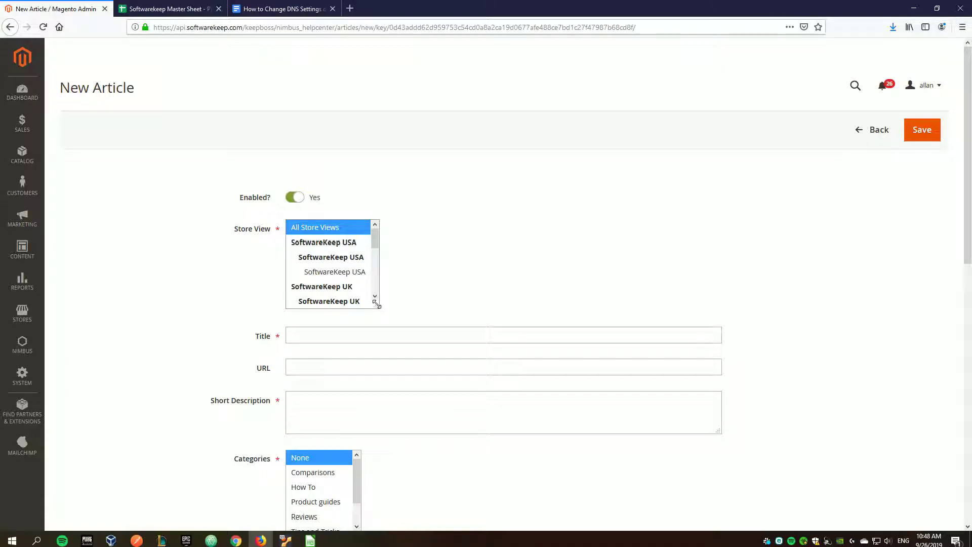
{"action": "left_click_drag", "start_coordinate": [376, 305], "coordinate": [450, 336]}
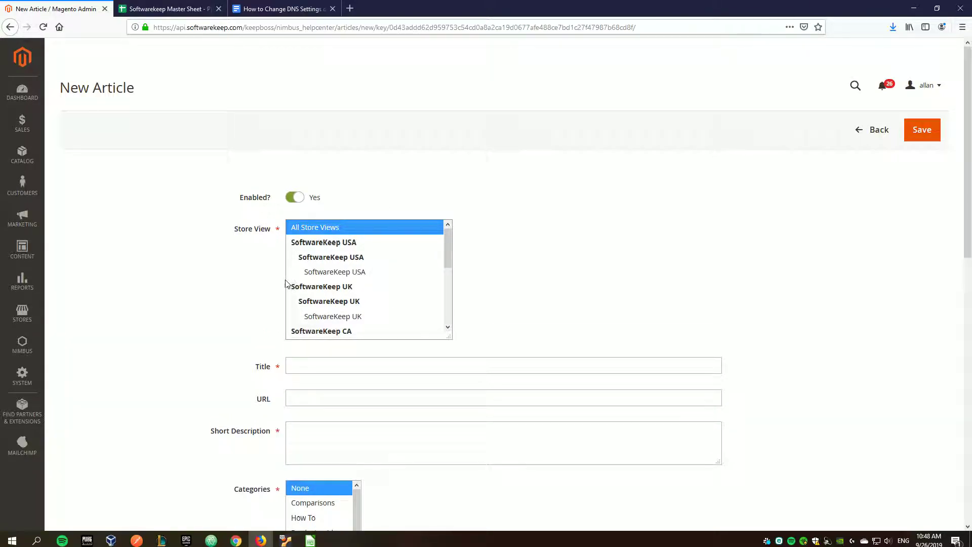
{"action": "left_click", "coordinate": [295, 197]}
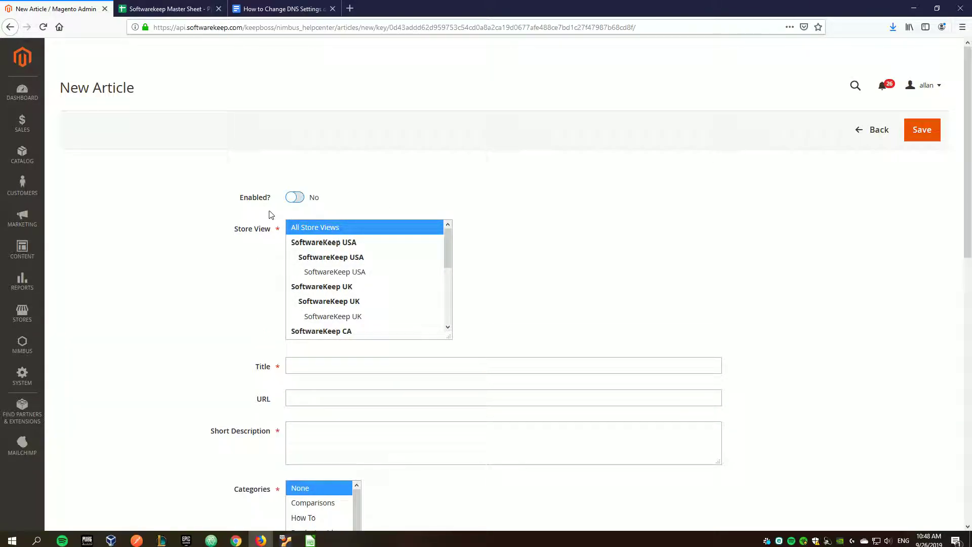
{"action": "left_click", "coordinate": [294, 198]}
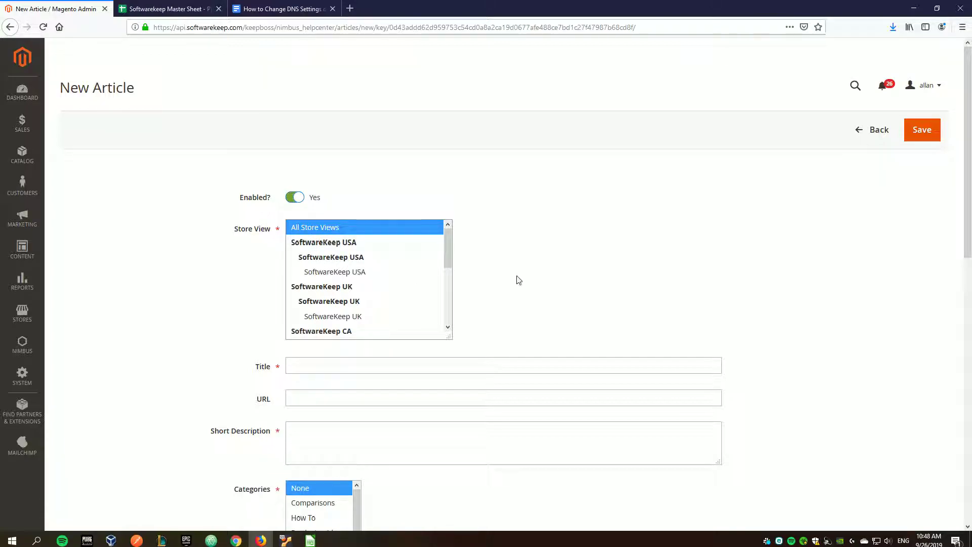
{"action": "left_click_drag", "start_coordinate": [449, 336], "coordinate": [486, 362]}
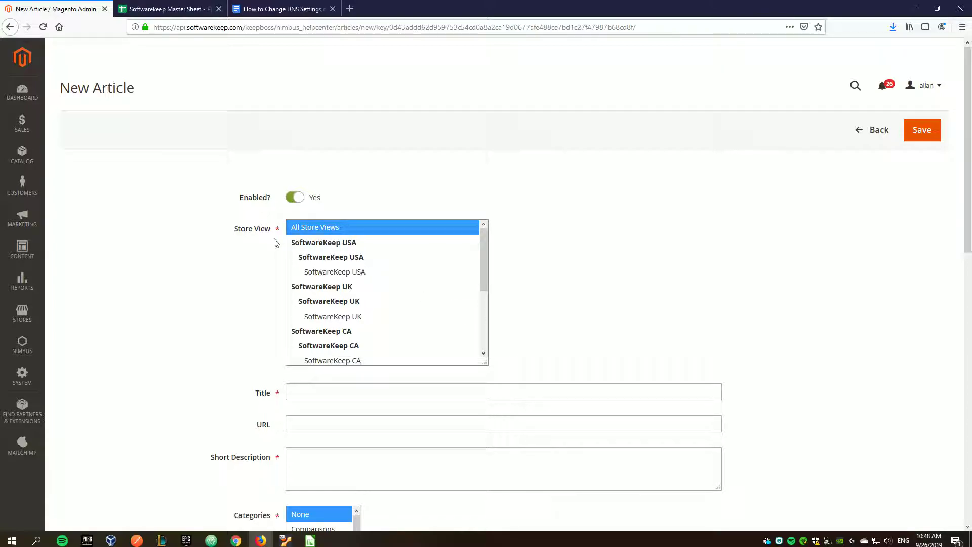
- Assign the article to the SoftwareKeep USA store view and focus the Title field
{"action": "left_click_drag", "start_coordinate": [227, 234], "coordinate": [278, 236]}
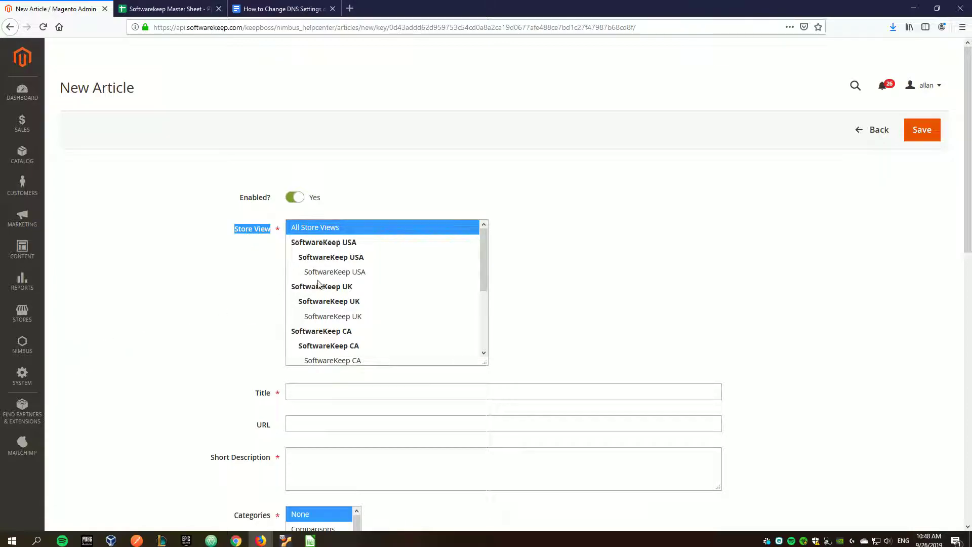
{"action": "left_click", "coordinate": [339, 272]}
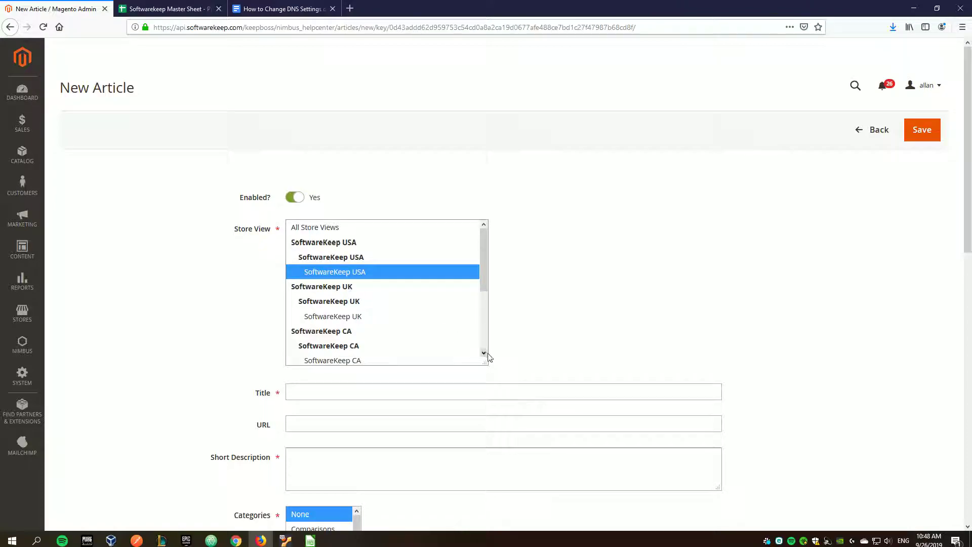
{"action": "left_click_drag", "start_coordinate": [484, 362], "coordinate": [505, 378]}
{"action": "scroll", "coordinate": [338, 312], "scroll_direction": "down", "scroll_amount": 3}
{"action": "scroll", "coordinate": [350, 311], "scroll_direction": "up", "scroll_amount": 3}
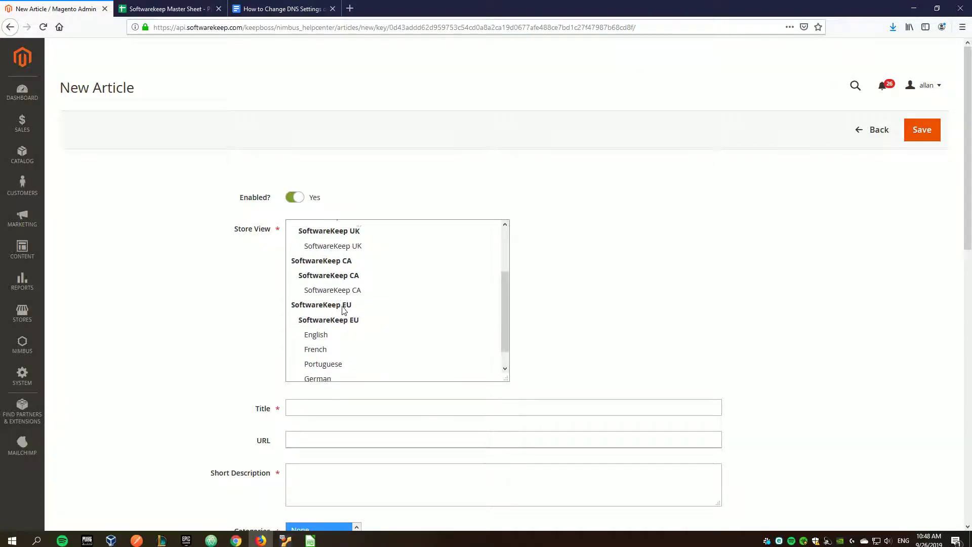
{"action": "scroll", "coordinate": [549, 321], "scroll_direction": "down", "scroll_amount": 3}
{"action": "left_click", "coordinate": [348, 253]}
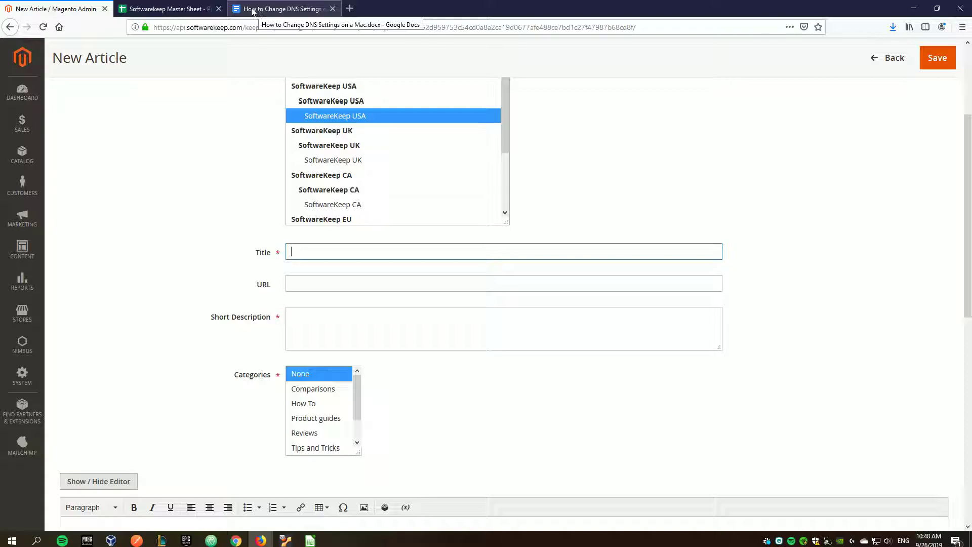
{"action": "left_click", "coordinate": [176, 8]}
- Close the DNS settings document and review the Guide article titles in C4:C10
{"action": "left_click", "coordinate": [333, 9]}
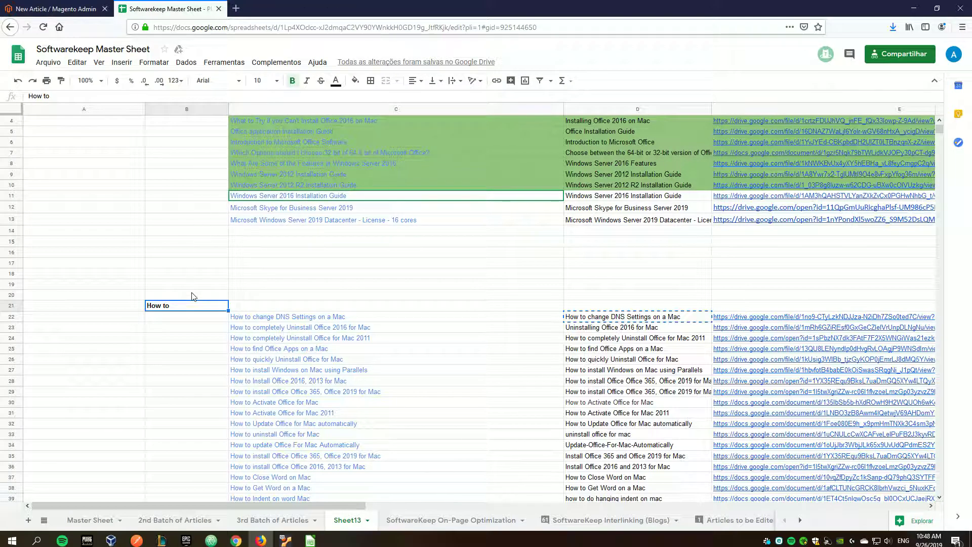
{"action": "scroll", "coordinate": [192, 297], "scroll_direction": "up", "scroll_amount": 1}
{"action": "left_click_drag", "start_coordinate": [235, 158], "coordinate": [352, 226]}
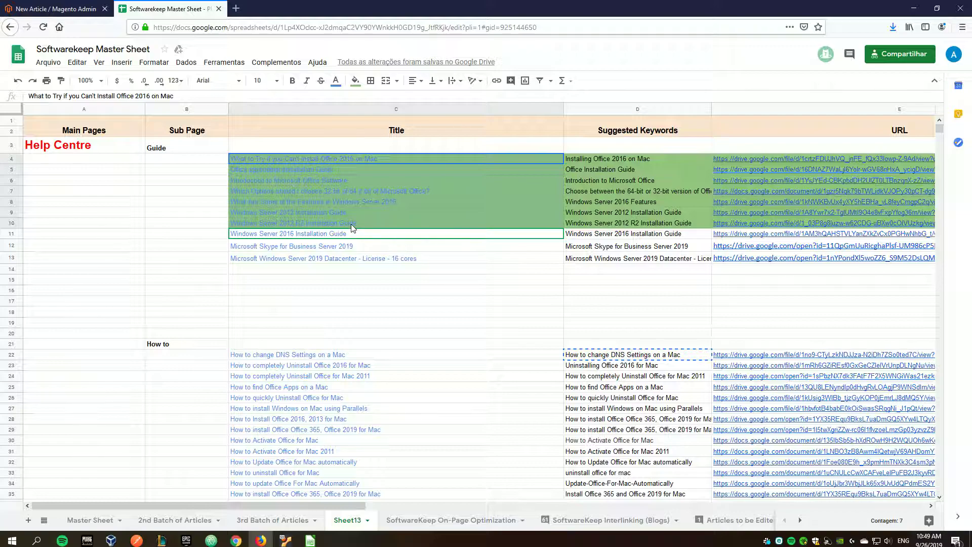
{"action": "left_click", "coordinate": [320, 282]}
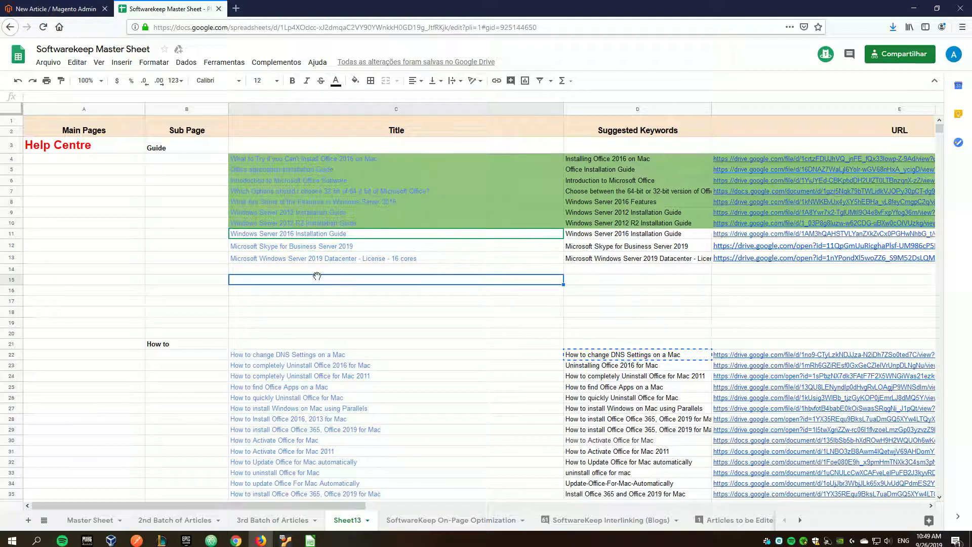
{"action": "left_click", "coordinate": [291, 292]}
{"action": "scroll", "coordinate": [288, 291], "scroll_direction": "down", "scroll_amount": 1}
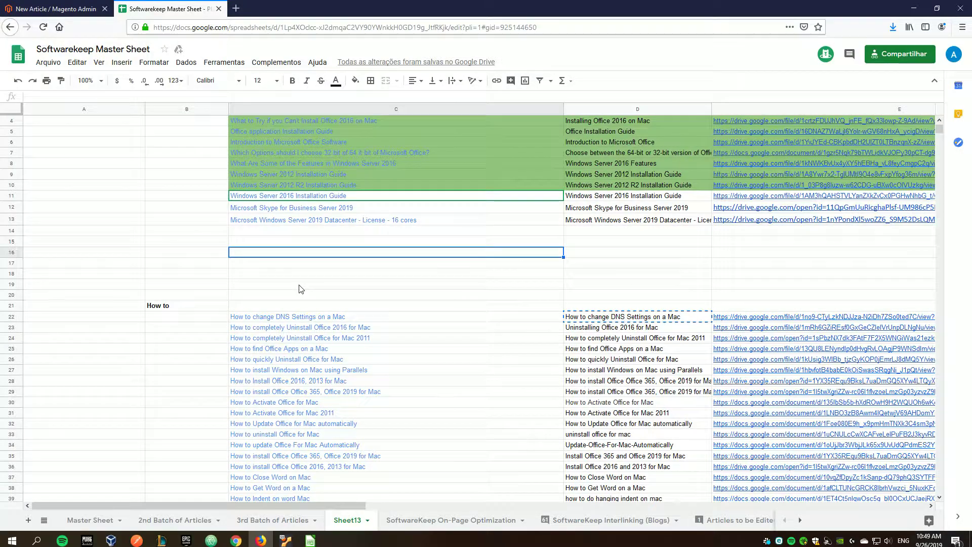
{"action": "scroll", "coordinate": [299, 284], "scroll_direction": "up", "scroll_amount": 1}
{"action": "left_click_drag", "start_coordinate": [151, 344], "coordinate": [511, 451]}
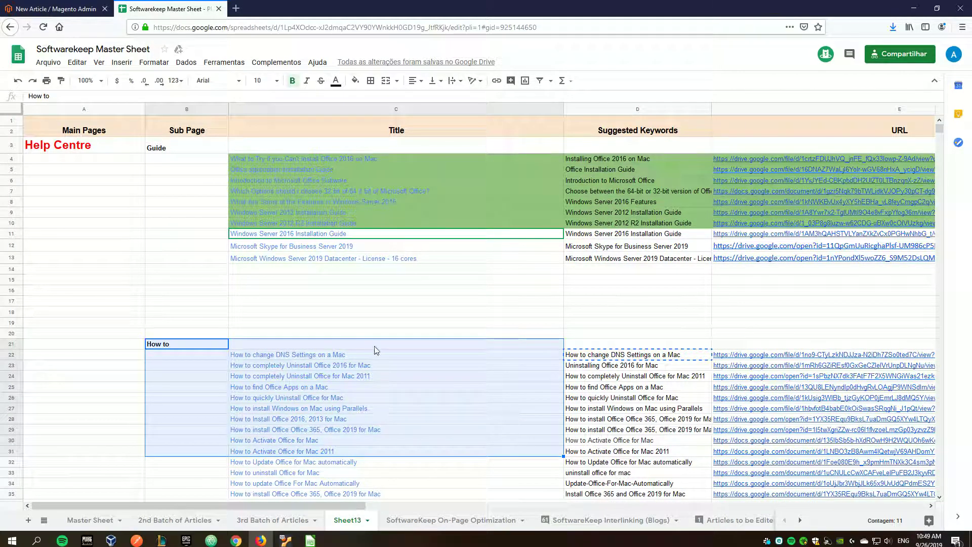
{"action": "scroll", "coordinate": [375, 345], "scroll_direction": "down", "scroll_amount": 1}
- Check the How to, Troubleshoot/Technical Help and Tips and Tricks section headings in the master sheet
{"action": "left_click", "coordinate": [200, 306]}
{"action": "scroll", "coordinate": [201, 310], "scroll_direction": "up", "scroll_amount": 1}
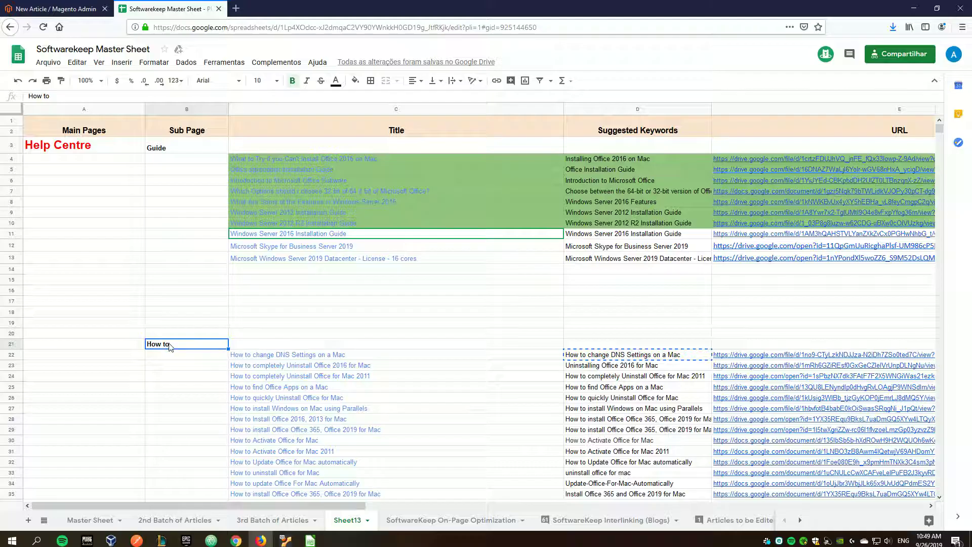
{"action": "left_click", "coordinate": [159, 151]}
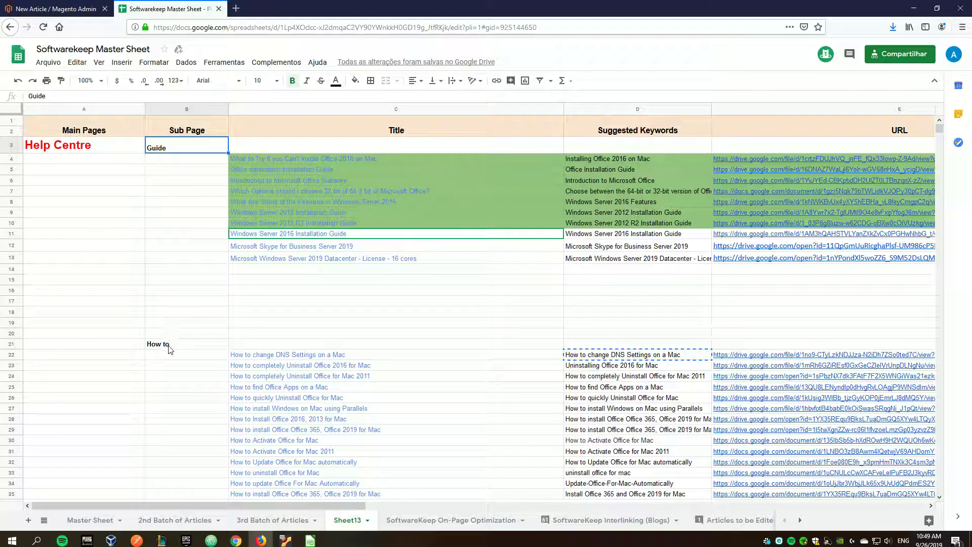
{"action": "left_click", "coordinate": [172, 344]}
{"action": "scroll", "coordinate": [184, 338], "scroll_direction": "down", "scroll_amount": 10}
{"action": "scroll", "coordinate": [184, 339], "scroll_direction": "down", "scroll_amount": 20}
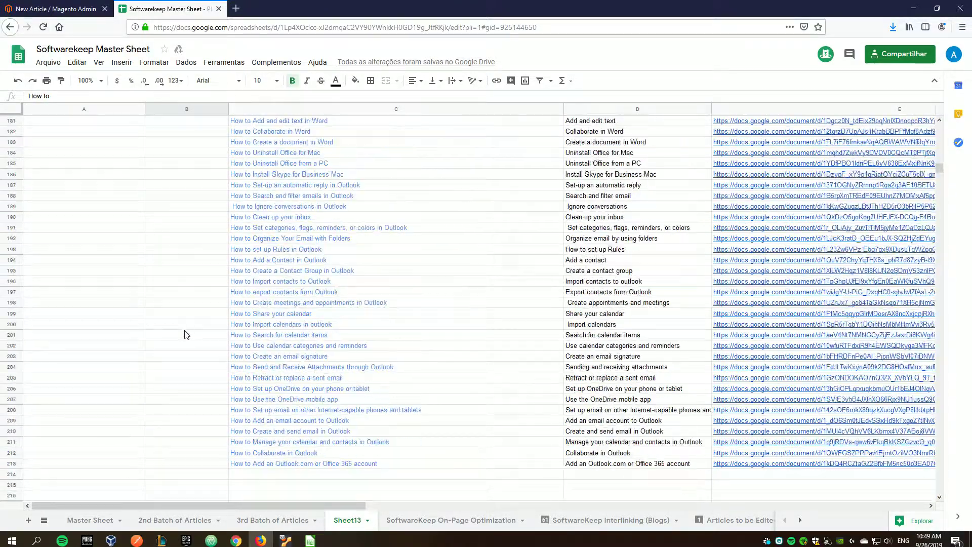
{"action": "scroll", "coordinate": [166, 263], "scroll_direction": "up", "scroll_amount": 4}
{"action": "left_click", "coordinate": [172, 177]}
{"action": "left_click", "coordinate": [175, 185]}
{"action": "scroll", "coordinate": [195, 260], "scroll_direction": "down", "scroll_amount": 10}
{"action": "scroll", "coordinate": [196, 262], "scroll_direction": "down", "scroll_amount": 6}
{"action": "left_click", "coordinate": [174, 215]}
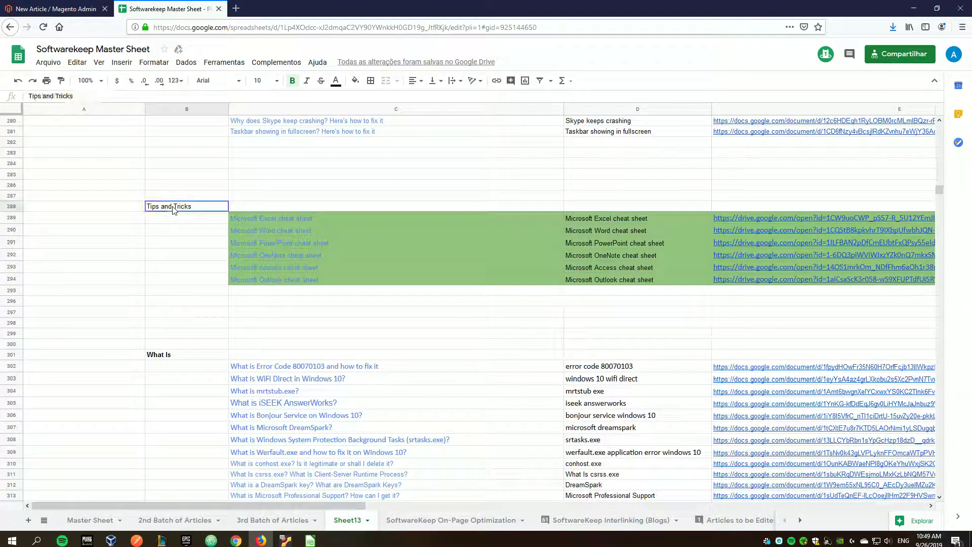
{"action": "scroll", "coordinate": [186, 303], "scroll_direction": "up", "scroll_amount": 4}
{"action": "left_click", "coordinate": [56, 9]}
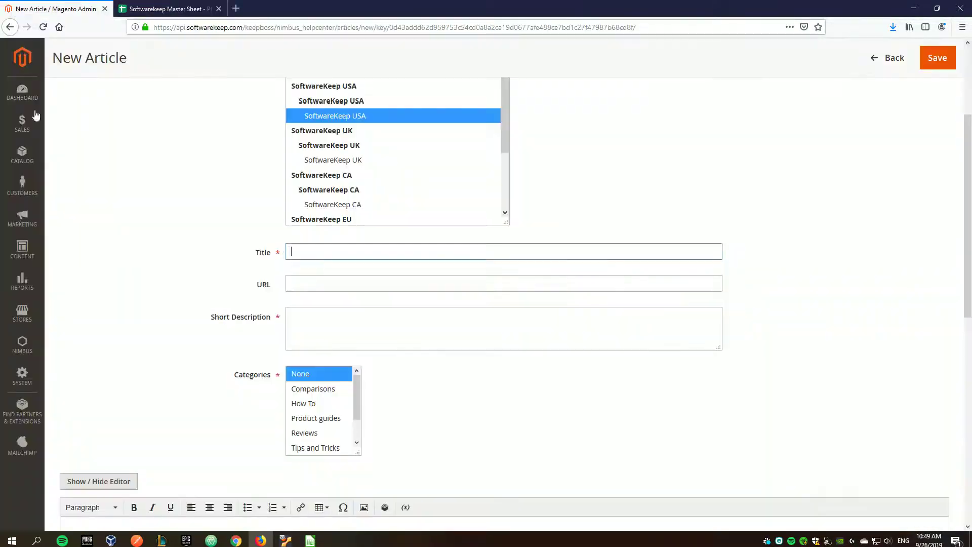
{"action": "left_click", "coordinate": [22, 347]}
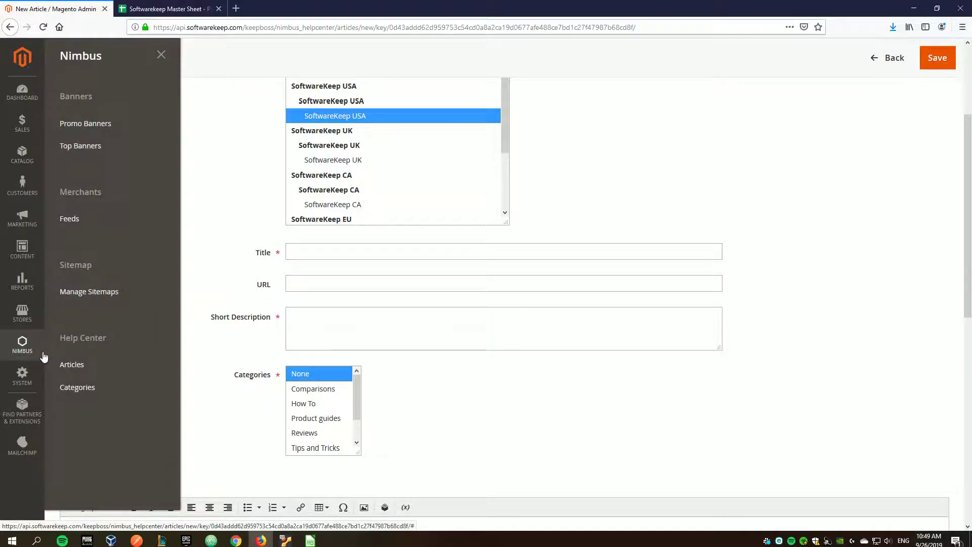
{"action": "middle_click", "coordinate": [124, 391]}
{"action": "left_click", "coordinate": [206, 412]}
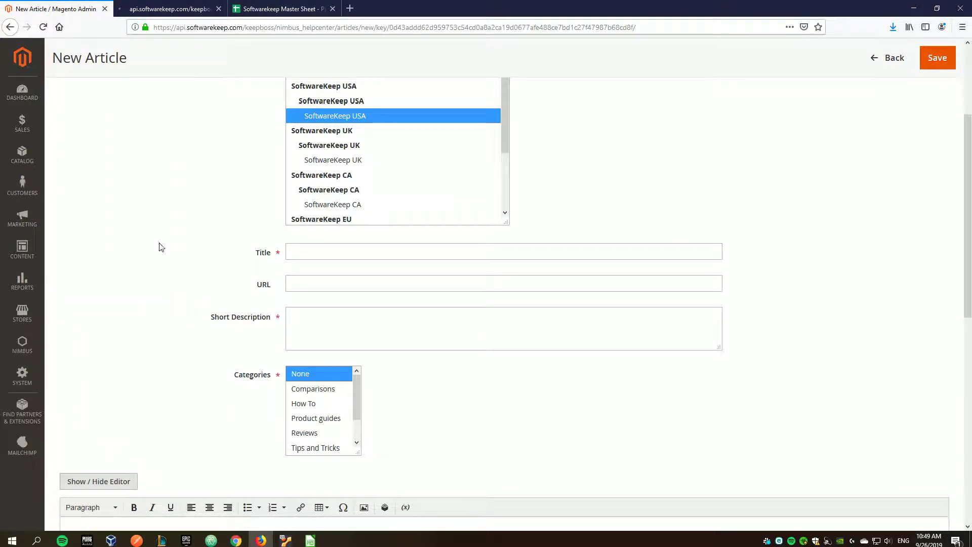
{"action": "left_click", "coordinate": [161, 7]}
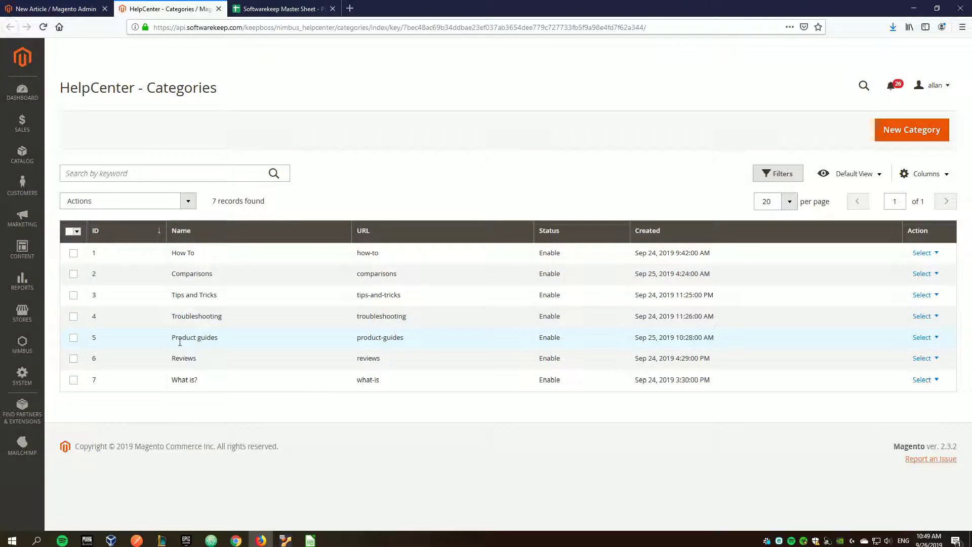
- Find the 'How to change DNS Settings on a Mac' row in the master sheet
{"action": "left_click", "coordinate": [218, 8]}
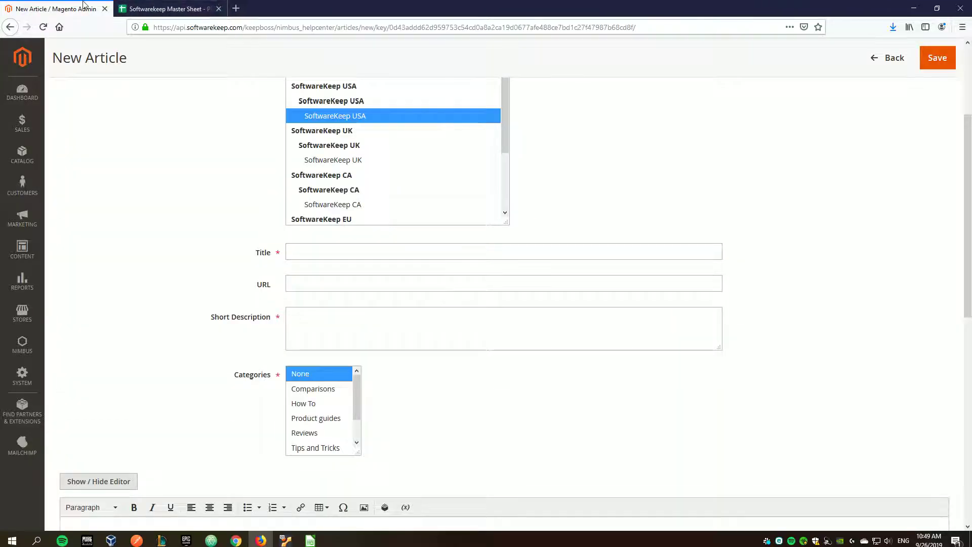
{"action": "left_click", "coordinate": [162, 9]}
{"action": "scroll", "coordinate": [198, 339], "scroll_direction": "down", "scroll_amount": 3}
{"action": "scroll", "coordinate": [197, 339], "scroll_direction": "up", "scroll_amount": 20}
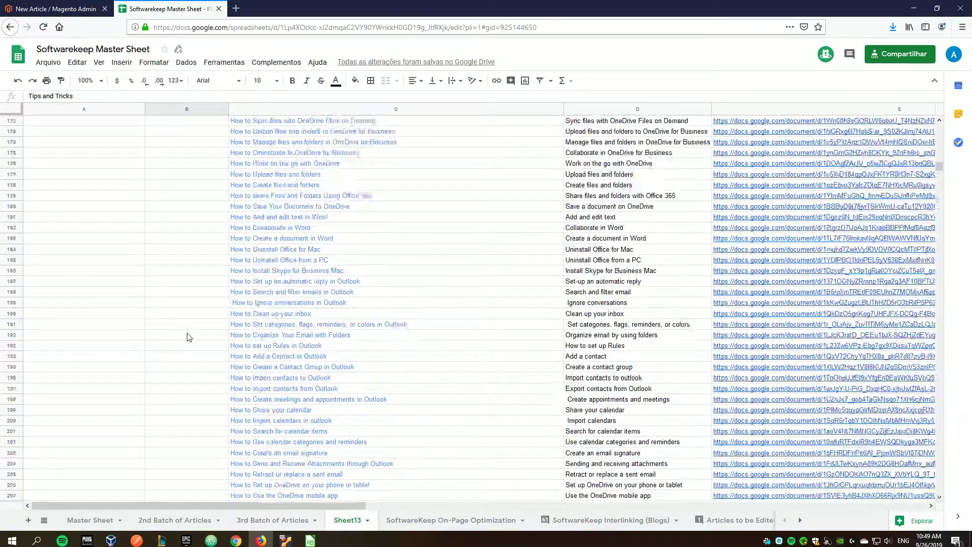
{"action": "scroll", "coordinate": [188, 337], "scroll_direction": "up", "scroll_amount": 20}
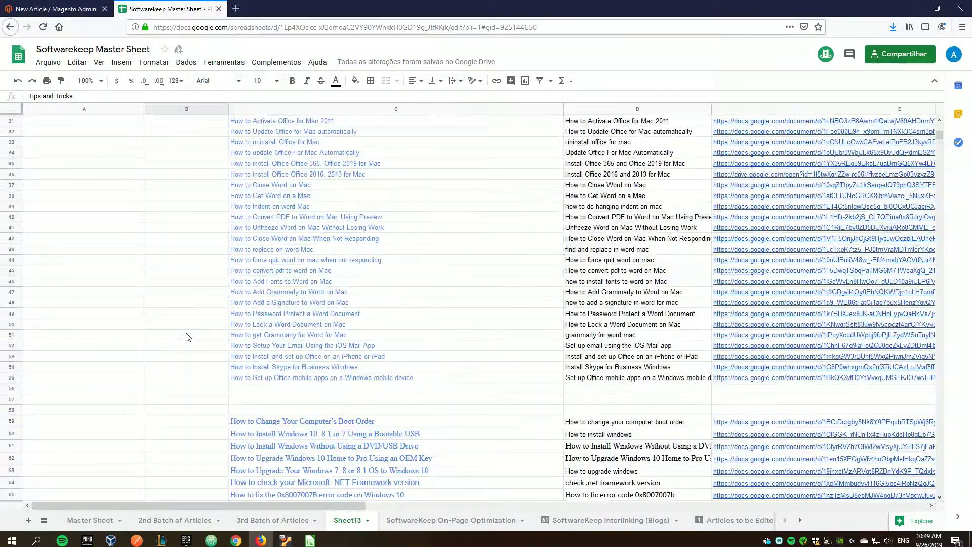
{"action": "scroll", "coordinate": [189, 337], "scroll_direction": "up", "scroll_amount": 10}
{"action": "scroll", "coordinate": [189, 337], "scroll_direction": "down", "scroll_amount": 1}
{"action": "left_click", "coordinate": [238, 318]}
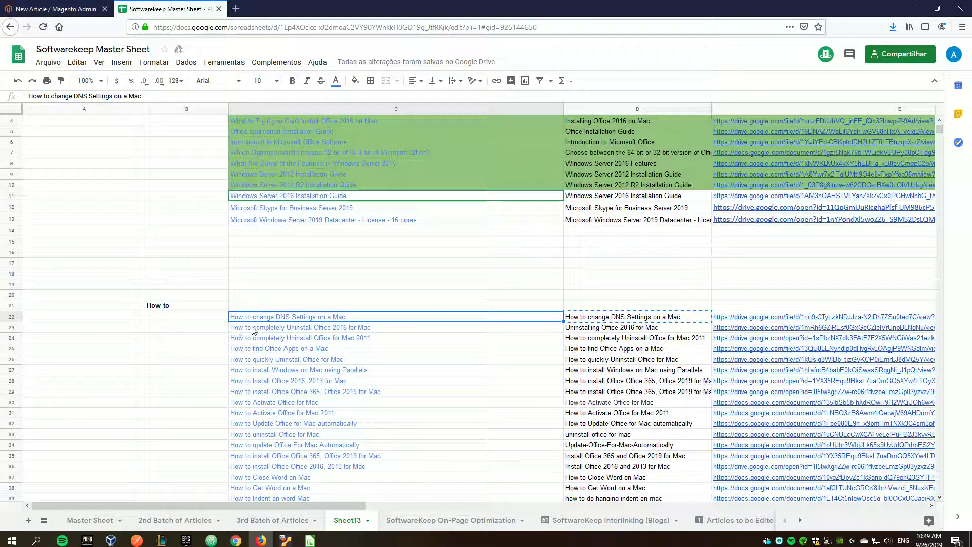
- Copy D22 and paste 'How to change DNS Settings on a Mac' into the article Title
{"action": "left_click", "coordinate": [88, 8]}
{"action": "left_click", "coordinate": [300, 252]}
{"action": "left_click", "coordinate": [167, 9]}
{"action": "left_click", "coordinate": [623, 318]}
{"action": "key", "text": "ctrl+c"}
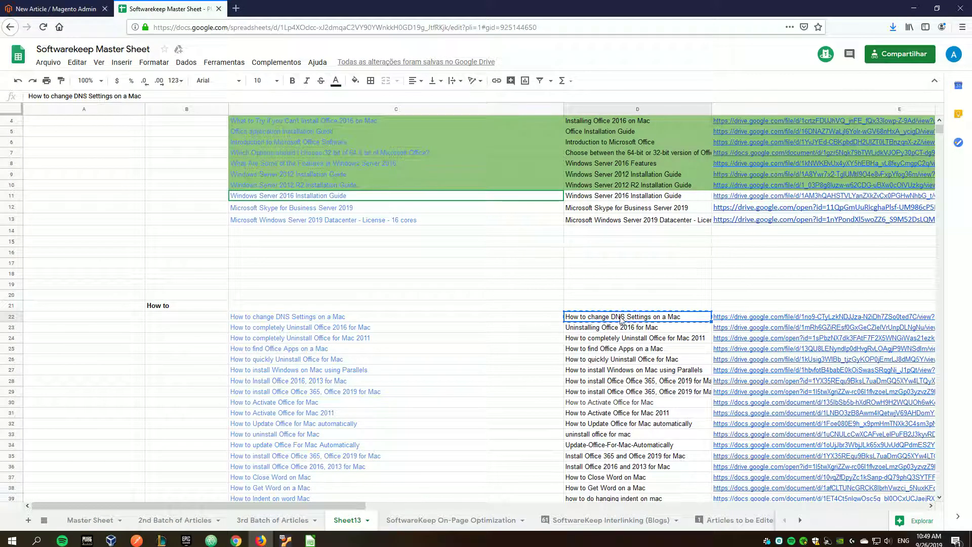
{"action": "key", "text": "ctrl+Tab"}
{"action": "key", "text": "ctrl+v"}
{"action": "left_click", "coordinate": [328, 281]}
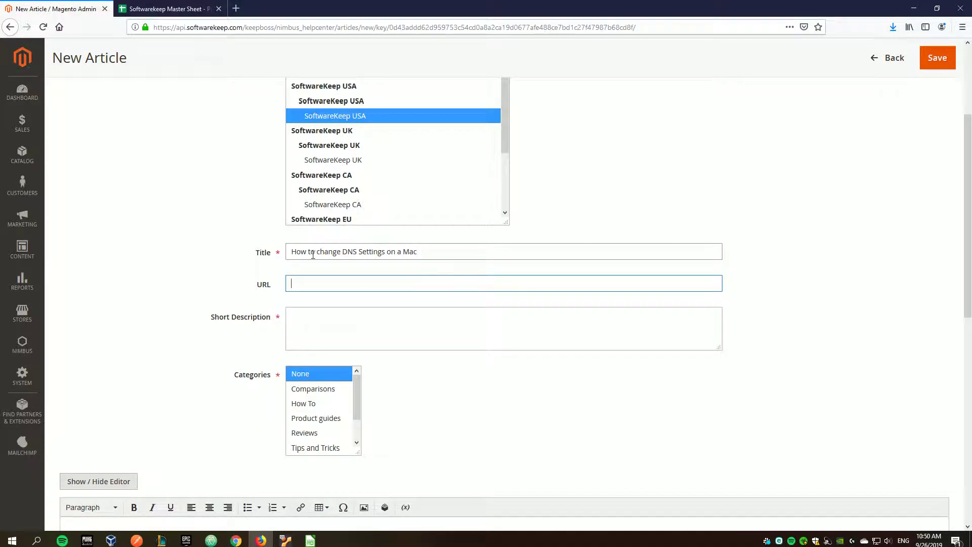
- Check the Title, URL and Short Description fields before returning to the master sheet's document links
{"action": "left_click_drag", "start_coordinate": [449, 251], "coordinate": [292, 245]}
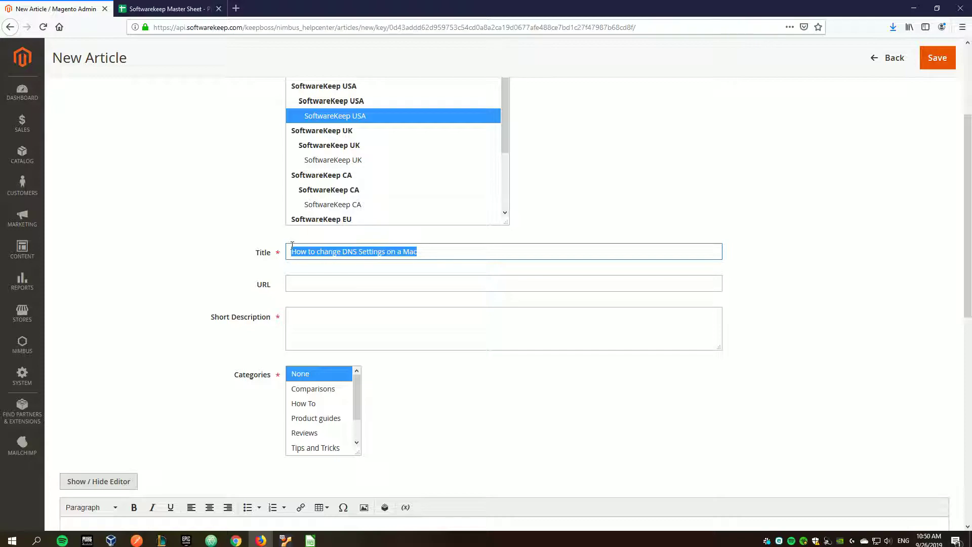
{"action": "left_click", "coordinate": [341, 284]}
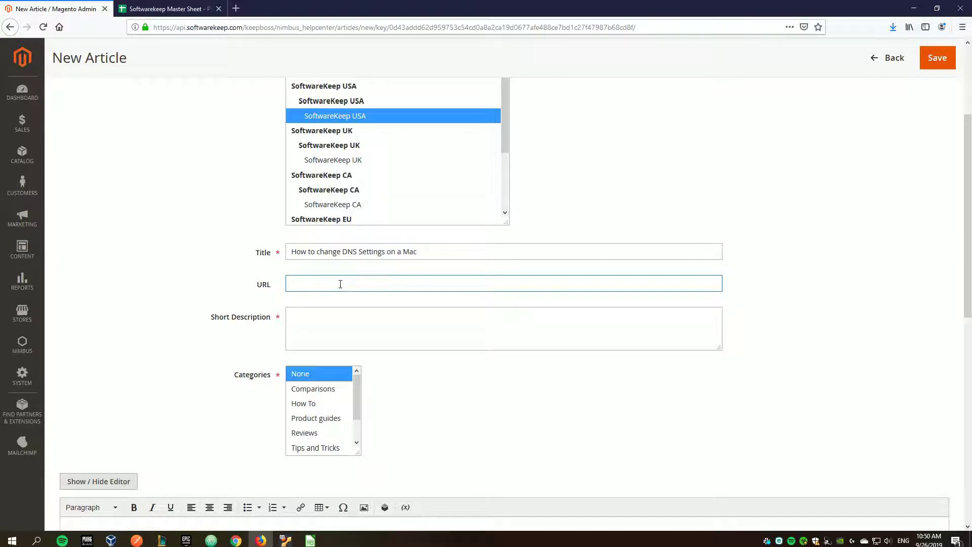
{"action": "left_click", "coordinate": [306, 318]}
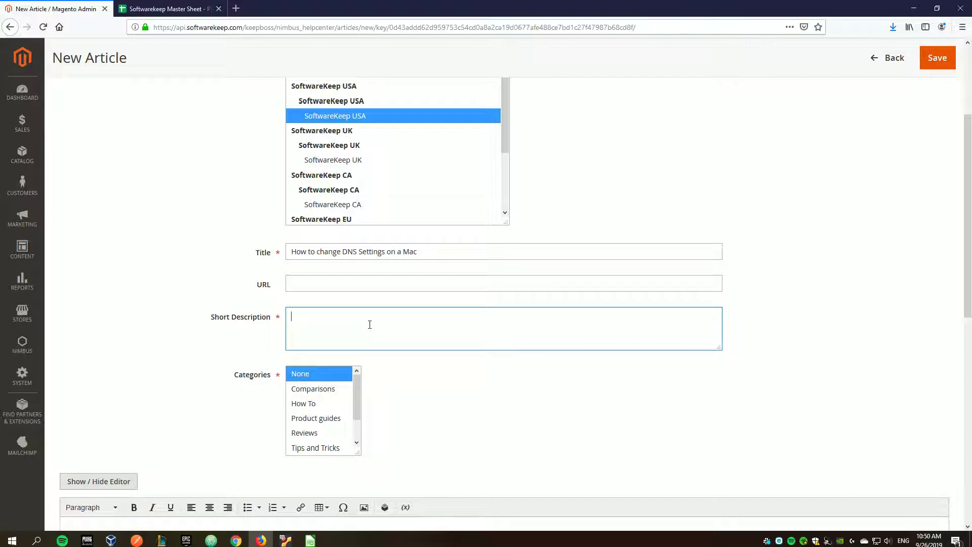
{"action": "left_click", "coordinate": [162, 8]}
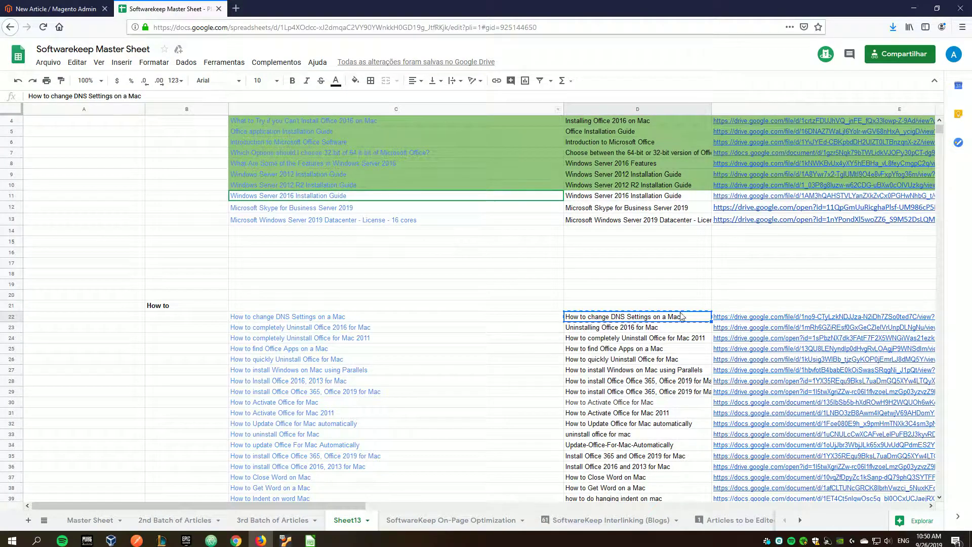
- Open the E22 document link in Google Docs and copy its two introductory paragraphs
{"action": "left_click", "coordinate": [741, 316]}
{"action": "left_click", "coordinate": [757, 304]}
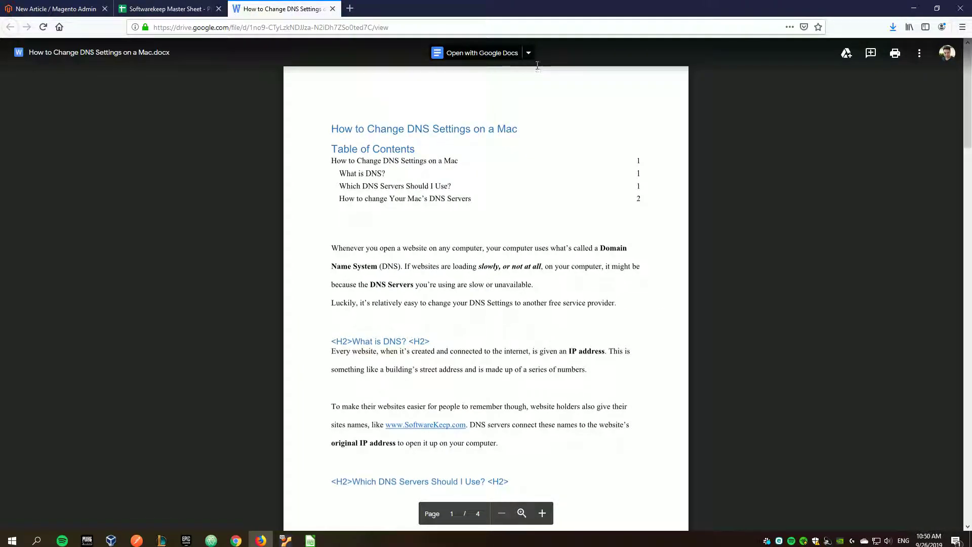
{"action": "left_click", "coordinate": [529, 55]}
{"action": "left_click", "coordinate": [552, 87]}
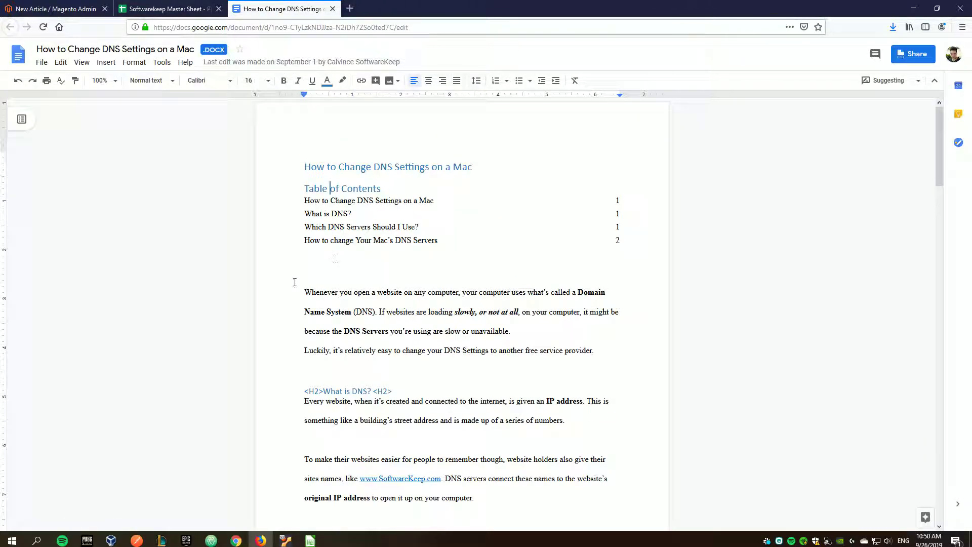
{"action": "left_click_drag", "start_coordinate": [303, 289], "coordinate": [602, 349]}
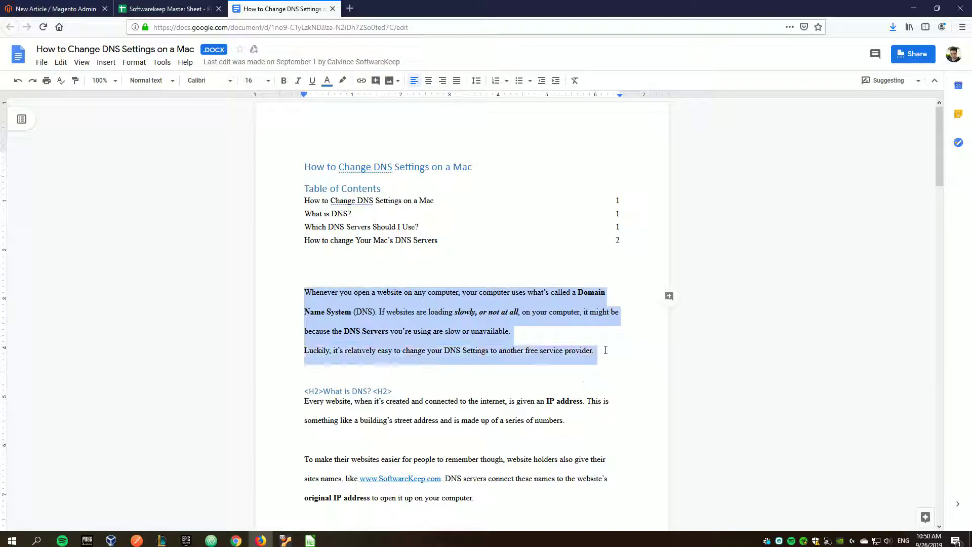
{"action": "left_click", "coordinate": [167, 8]}
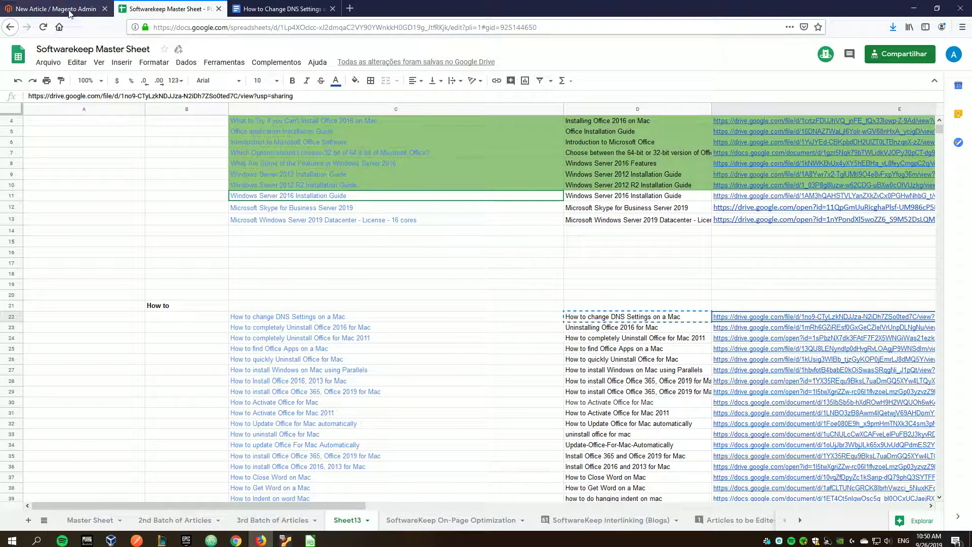
{"action": "key", "text": "ctrl+shift+Tab"}
- Paste the DNS intro into Short Description and add a <p> tag at its start
{"action": "left_click", "coordinate": [326, 309]}
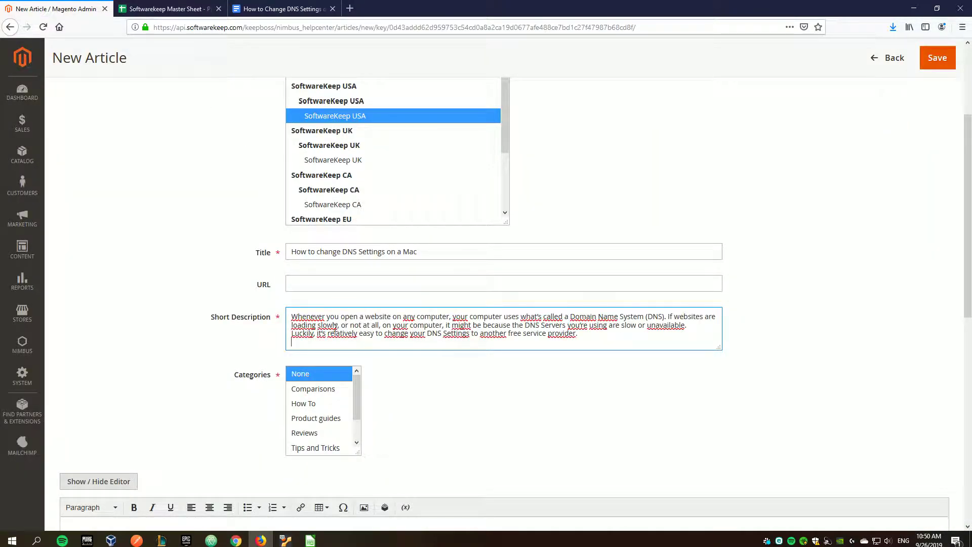
{"action": "left_click_drag", "start_coordinate": [201, 314], "coordinate": [275, 322]}
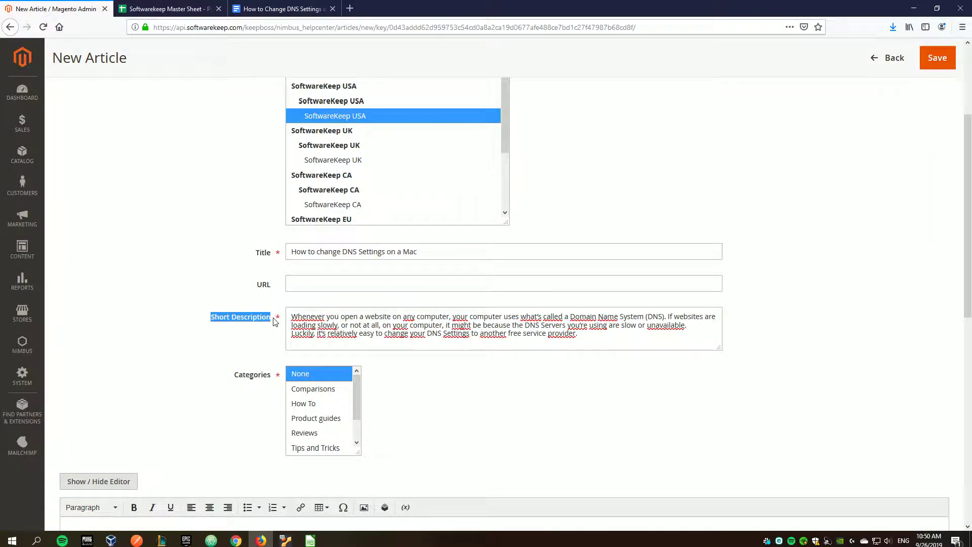
{"action": "left_click", "coordinate": [590, 337]}
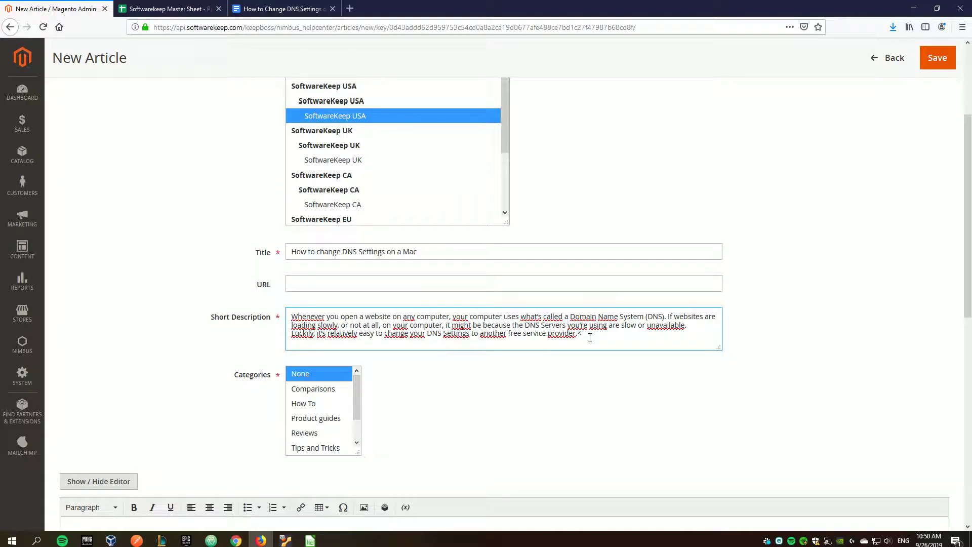
{"action": "key", "text": "ctrl+Home"}
{"action": "type", "text": "<p>"}
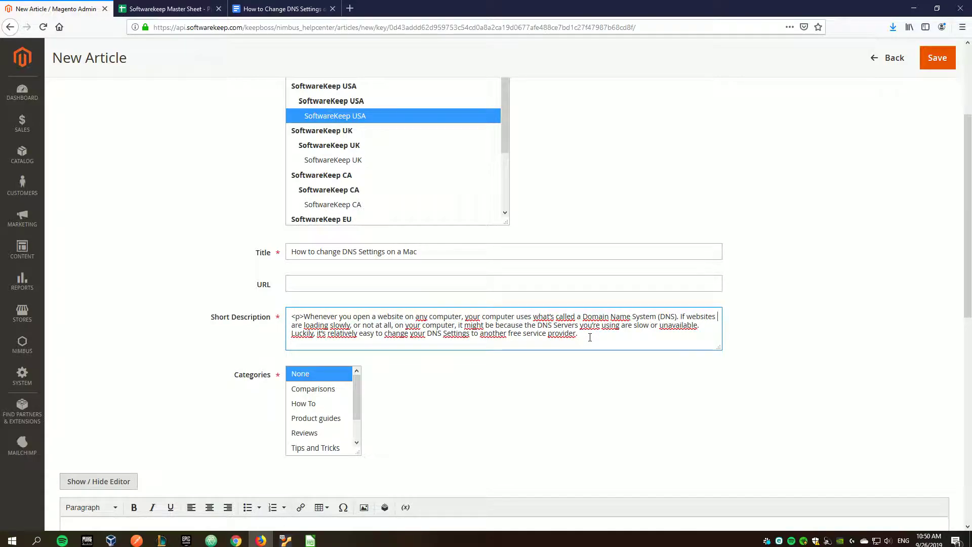
{"action": "key", "text": "ctrl+End"}
- Delete the stray <p> tag from Short Description and enlarge the Categories list
{"action": "key", "text": "Delete"}
{"action": "key", "text": "Delete"}
{"action": "key", "text": "Delete"}
{"action": "left_click", "coordinate": [599, 349]}
{"action": "scroll", "coordinate": [599, 351], "scroll_direction": "down", "scroll_amount": 2}
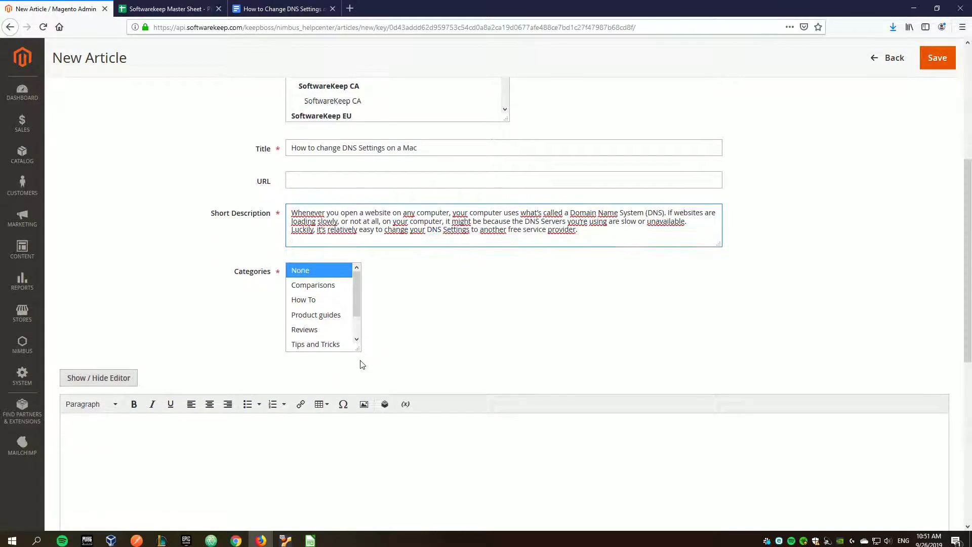
{"action": "left_click_drag", "start_coordinate": [356, 349], "coordinate": [391, 379]}
- Check the How to (B21) and Guide (B3) section headings in the master sheet
{"action": "left_click", "coordinate": [147, 8]}
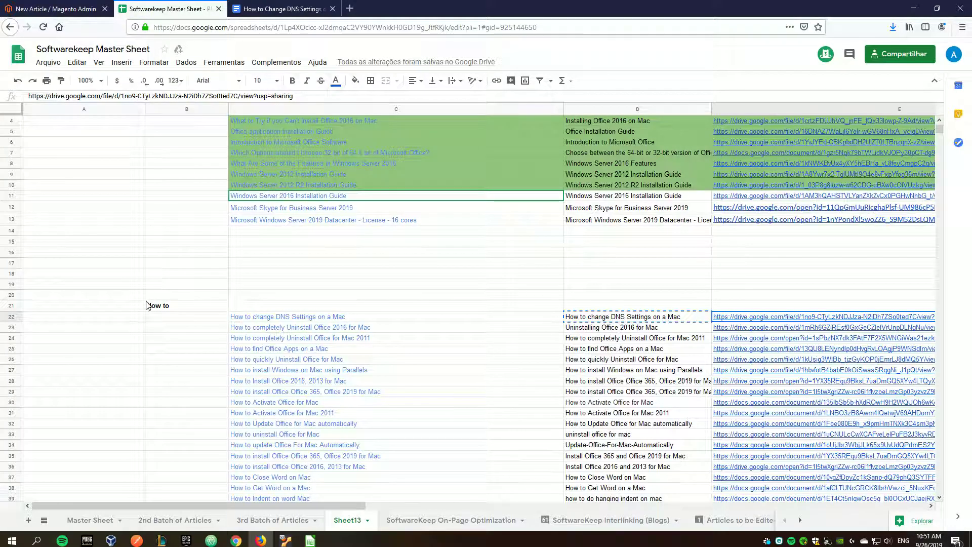
{"action": "left_click", "coordinate": [177, 309]}
{"action": "left_click_drag", "start_coordinate": [177, 310], "coordinate": [318, 436]}
{"action": "scroll", "coordinate": [316, 319], "scroll_direction": "down", "scroll_amount": 3}
{"action": "scroll", "coordinate": [162, 151], "scroll_direction": "up", "scroll_amount": 4}
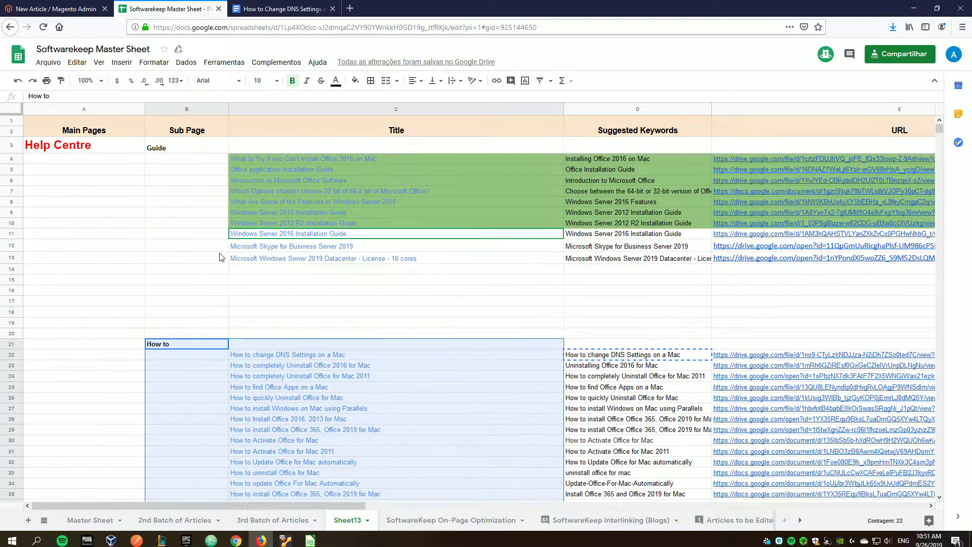
{"action": "left_click", "coordinate": [162, 150]}
{"action": "left_click_drag", "start_coordinate": [189, 153], "coordinate": [301, 259]}
{"action": "left_click", "coordinate": [208, 300]}
{"action": "scroll", "coordinate": [204, 303], "scroll_direction": "down", "scroll_amount": 20}
{"action": "scroll", "coordinate": [207, 299], "scroll_direction": "down", "scroll_amount": 20}
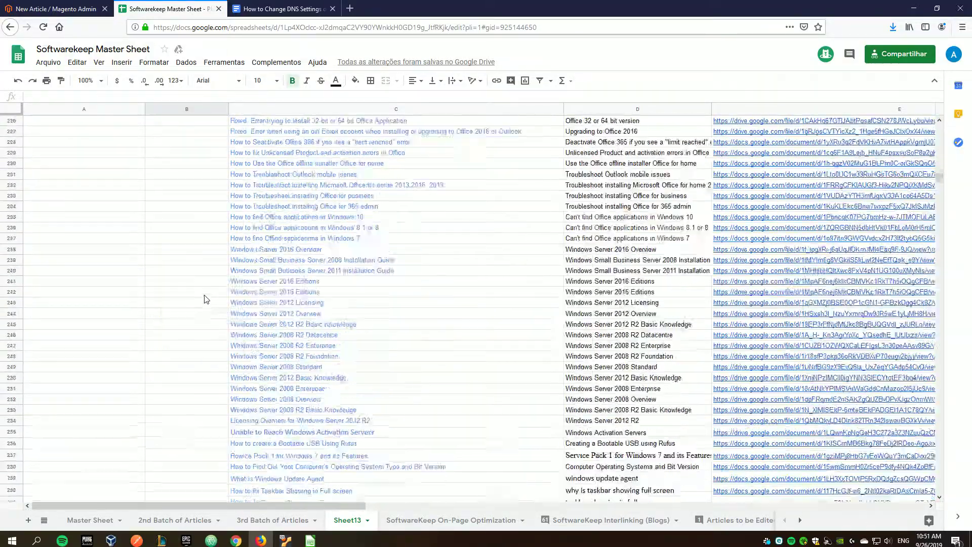
{"action": "scroll", "coordinate": [184, 301], "scroll_direction": "up", "scroll_amount": 11}
{"action": "left_click_drag", "start_coordinate": [172, 282], "coordinate": [400, 463]}
{"action": "left_click_drag", "start_coordinate": [939, 173], "coordinate": [939, 131]}
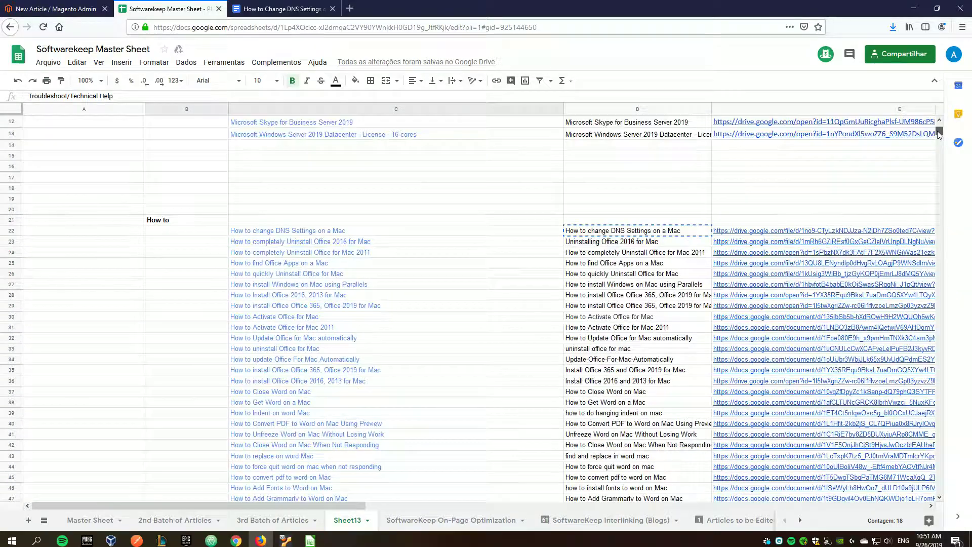
{"action": "left_click", "coordinate": [160, 219]}
- Select How To as the article's only category and resize the Categories list
{"action": "left_click", "coordinate": [53, 8]}
{"action": "left_click", "coordinate": [304, 299]}
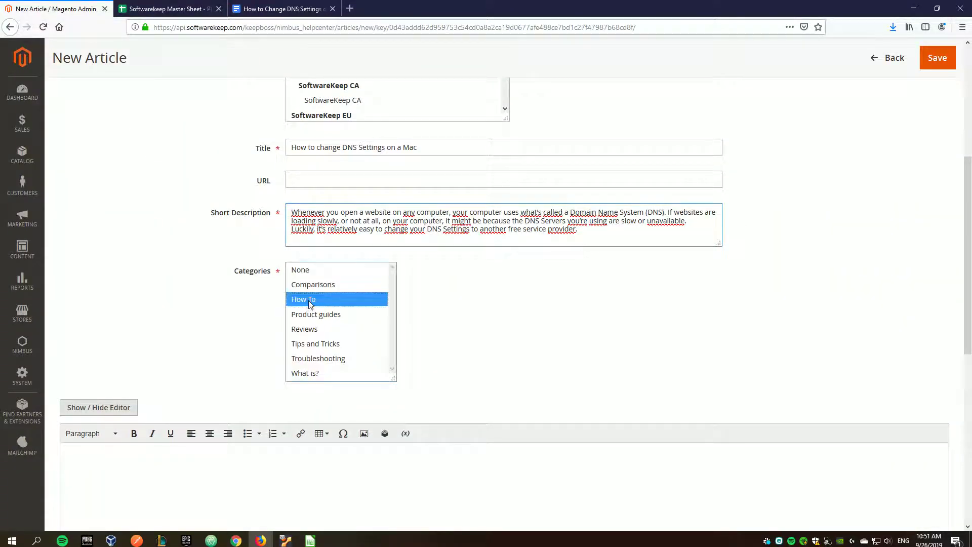
{"action": "scroll", "coordinate": [440, 310], "scroll_direction": "down", "scroll_amount": 3}
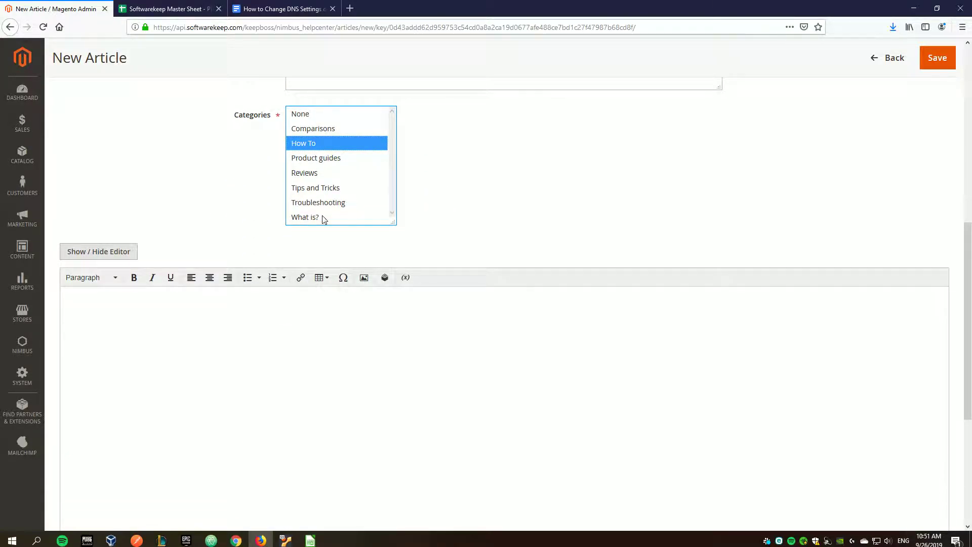
{"action": "left_click_drag", "start_coordinate": [393, 222], "coordinate": [492, 312]}
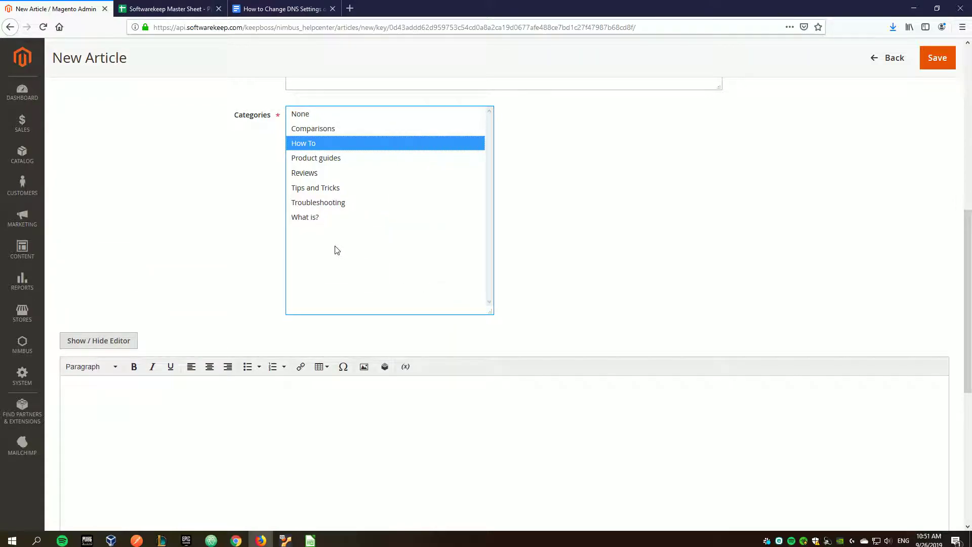
{"action": "left_click", "coordinate": [316, 218], "text": "ctrl"}
{"action": "left_click", "coordinate": [311, 187], "text": "ctrl"}
{"action": "left_click", "coordinate": [316, 172], "text": "ctrl"}
{"action": "left_click", "coordinate": [316, 158], "text": "ctrl"}
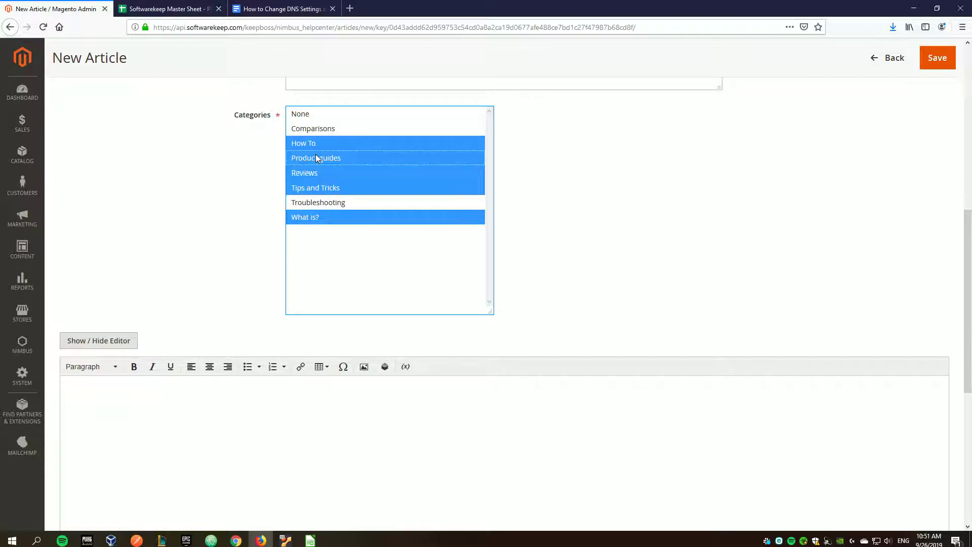
{"action": "left_click", "coordinate": [320, 143]}
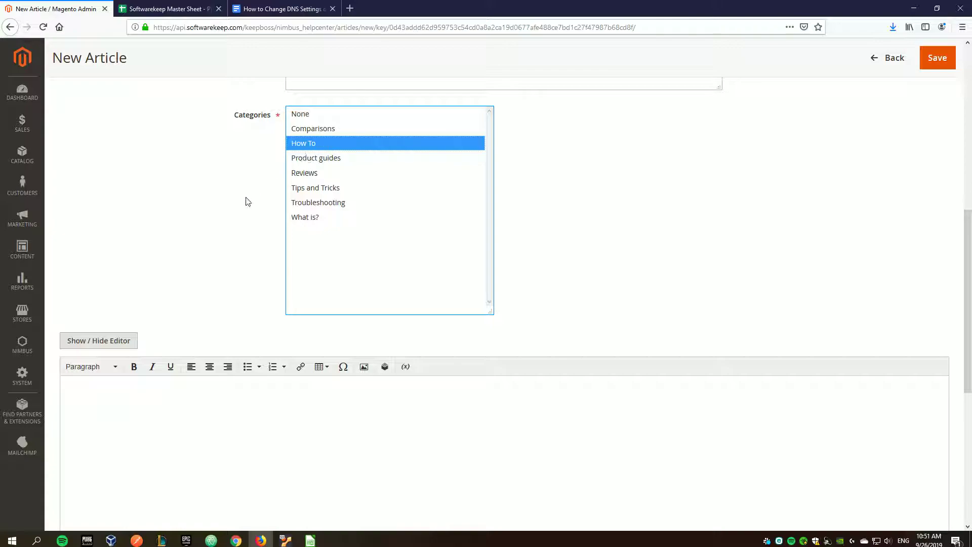
{"action": "left_click_drag", "start_coordinate": [487, 313], "coordinate": [558, 209]}
{"action": "left_click", "coordinate": [125, 287]}
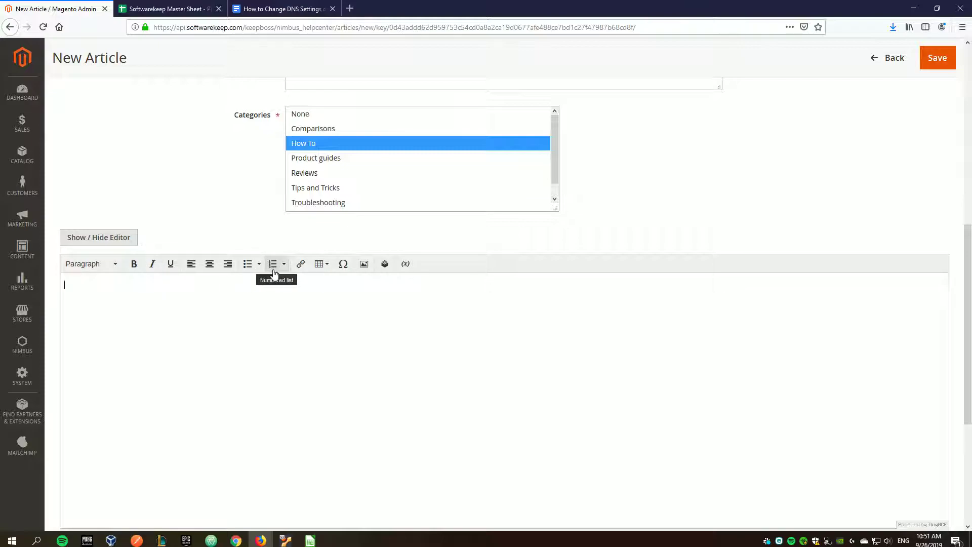
{"action": "left_click", "coordinate": [80, 242]}
{"action": "left_click", "coordinate": [91, 263]}
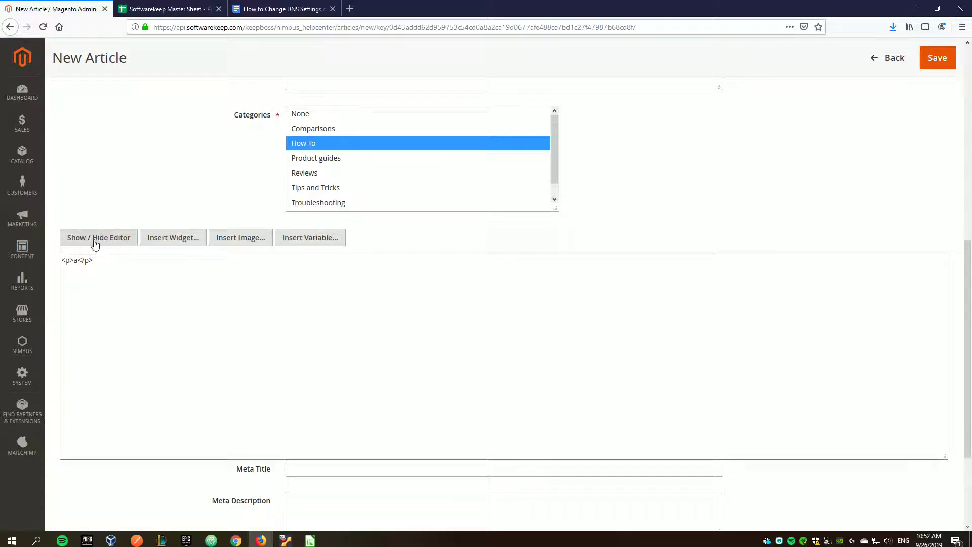
{"action": "left_click", "coordinate": [93, 239]}
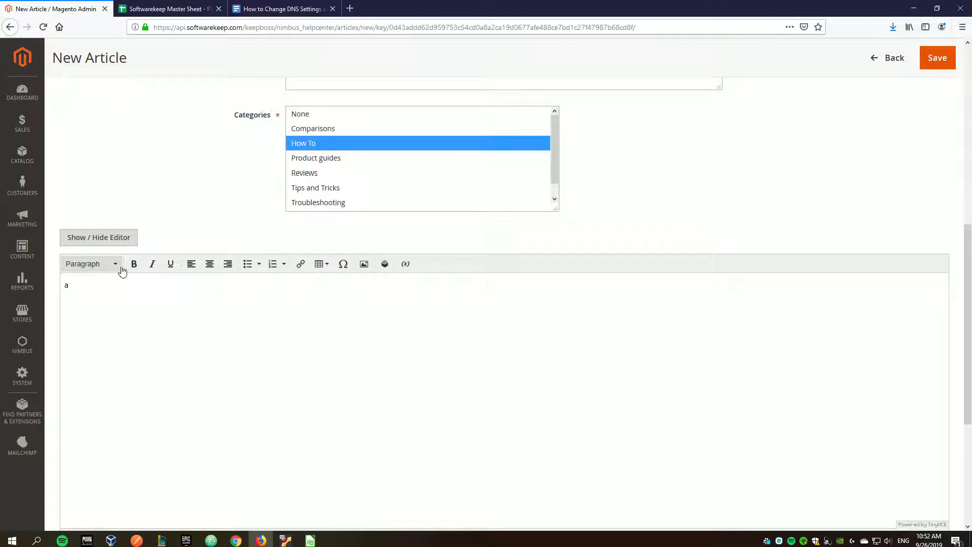
{"action": "left_click", "coordinate": [88, 288]}
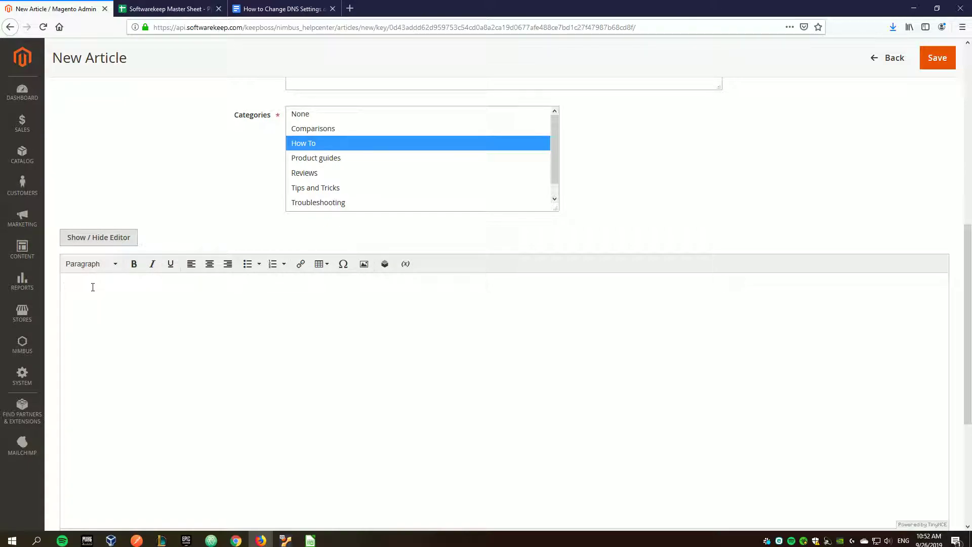
- Select the title 'How to Change DNS Settings on a Mac' in the Google Doc
{"action": "left_click", "coordinate": [109, 237]}
{"action": "left_click", "coordinate": [102, 237]}
{"action": "left_click", "coordinate": [252, 5]}
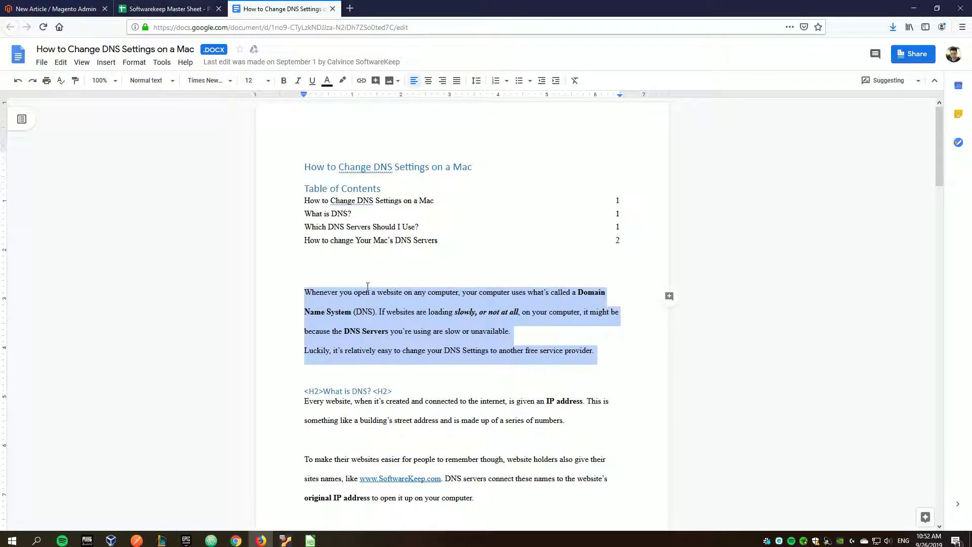
{"action": "left_click", "coordinate": [450, 249]}
{"action": "left_click_drag", "start_coordinate": [632, 234], "coordinate": [302, 188]}
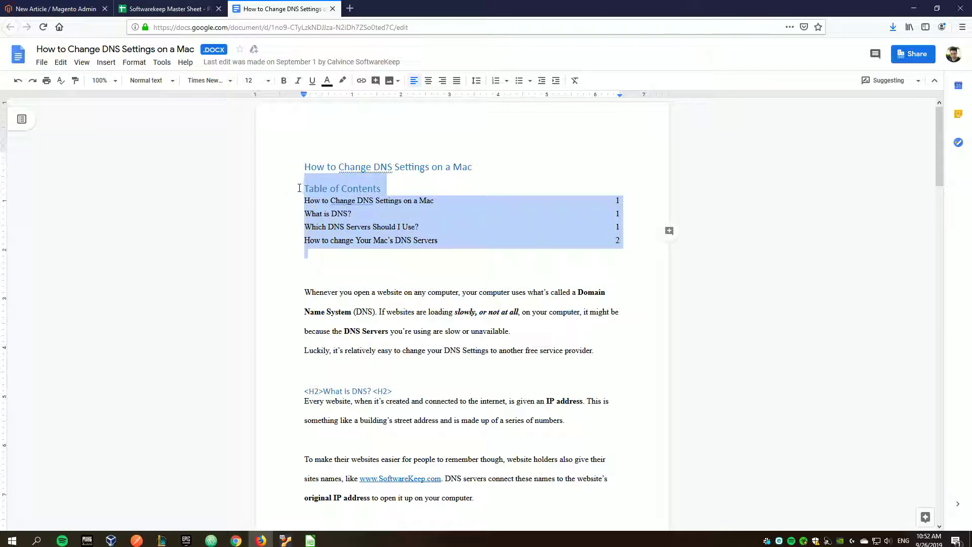
{"action": "left_click", "coordinate": [365, 256]}
{"action": "left_click_drag", "start_coordinate": [305, 292], "coordinate": [356, 307]}
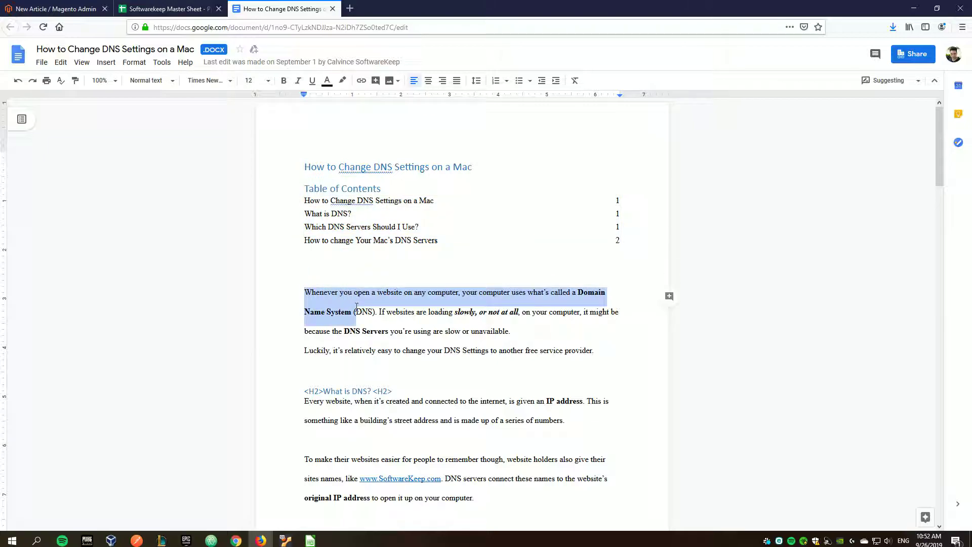
{"action": "left_click_drag", "start_coordinate": [488, 168], "coordinate": [290, 166]}
{"action": "key", "text": "ctrl+c"}
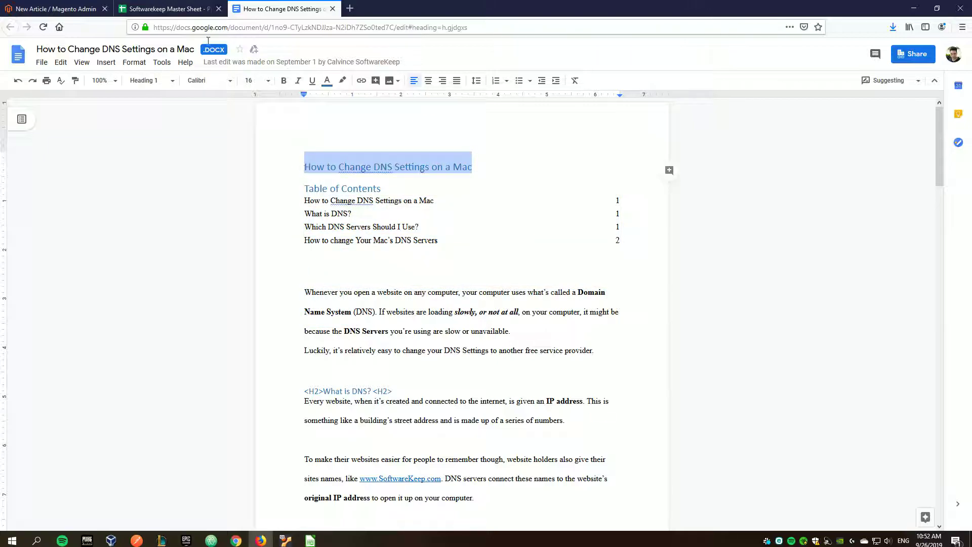
- Paste the title into the article body, format it as Heading 3, and start a new line
{"action": "left_click", "coordinate": [150, 6]}
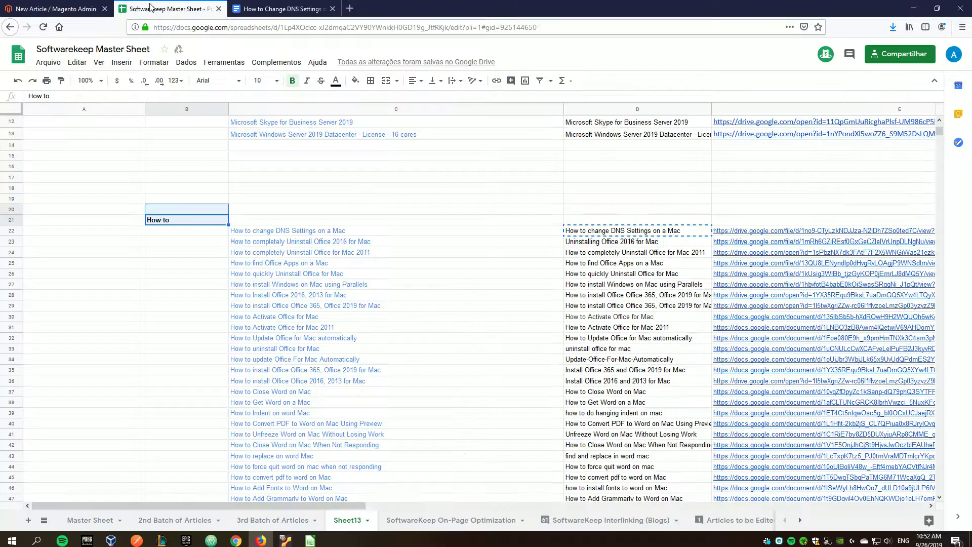
{"action": "left_click", "coordinate": [84, 7]}
{"action": "left_click", "coordinate": [83, 286]}
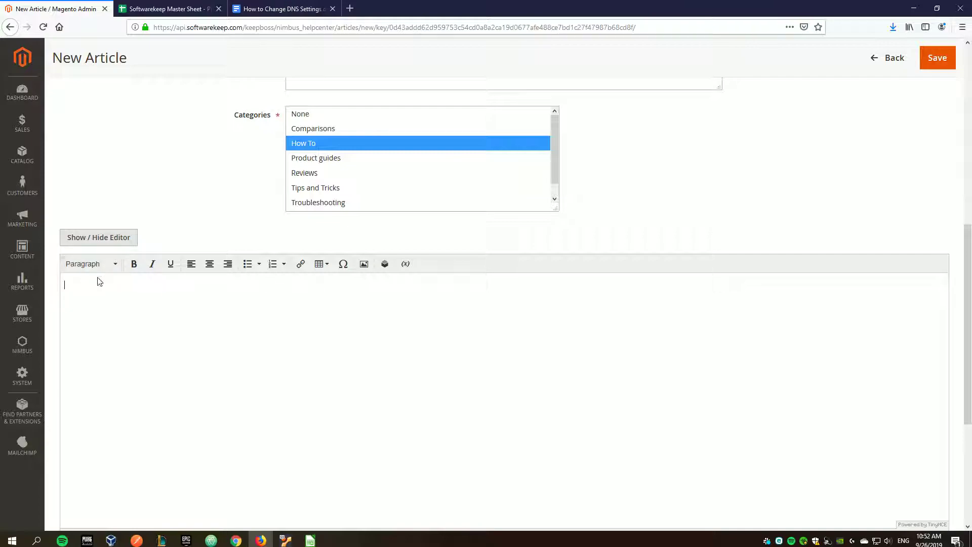
{"action": "key", "text": "ctrl+v"}
{"action": "left_click_drag", "start_coordinate": [215, 284], "coordinate": [60, 285]}
{"action": "left_click", "coordinate": [115, 265]}
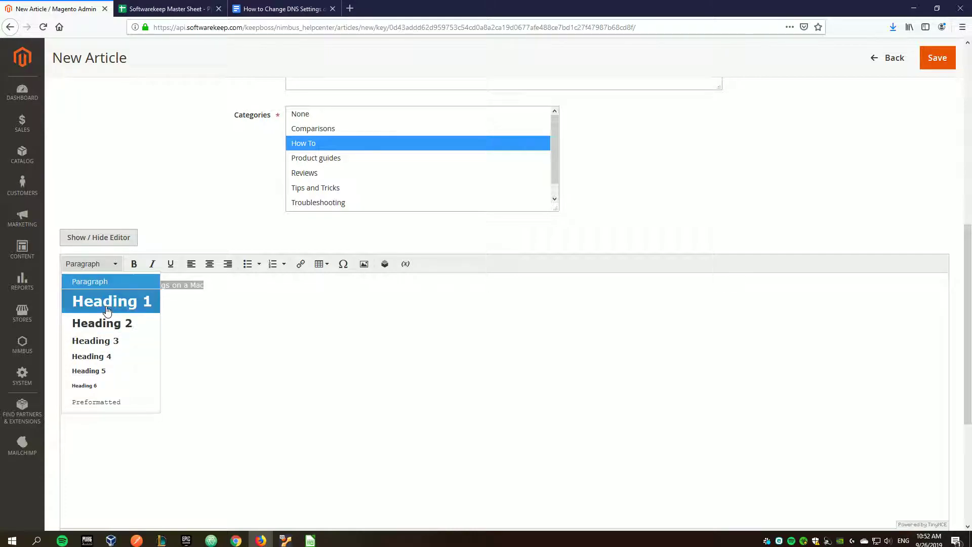
{"action": "left_click", "coordinate": [106, 344]}
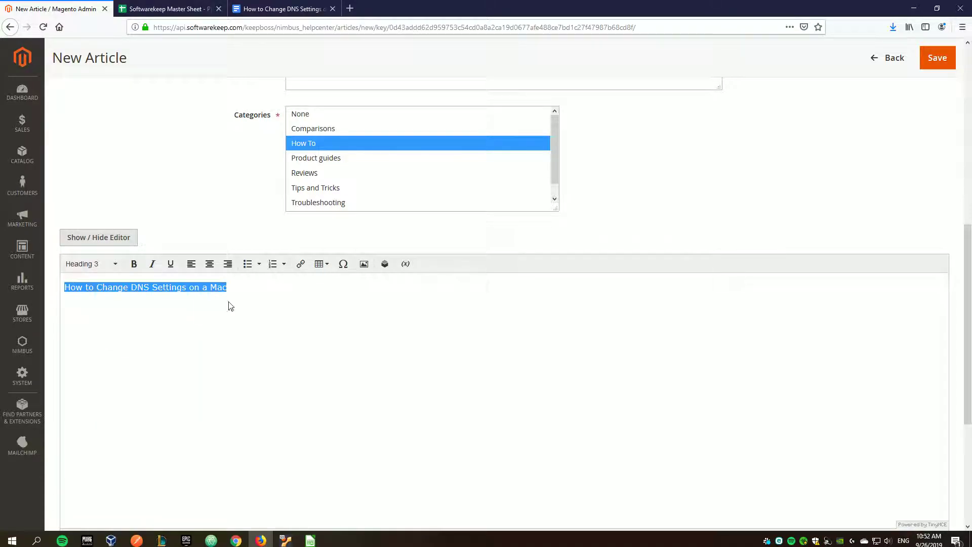
{"action": "left_click", "coordinate": [254, 299]}
{"action": "key", "text": "Return"}
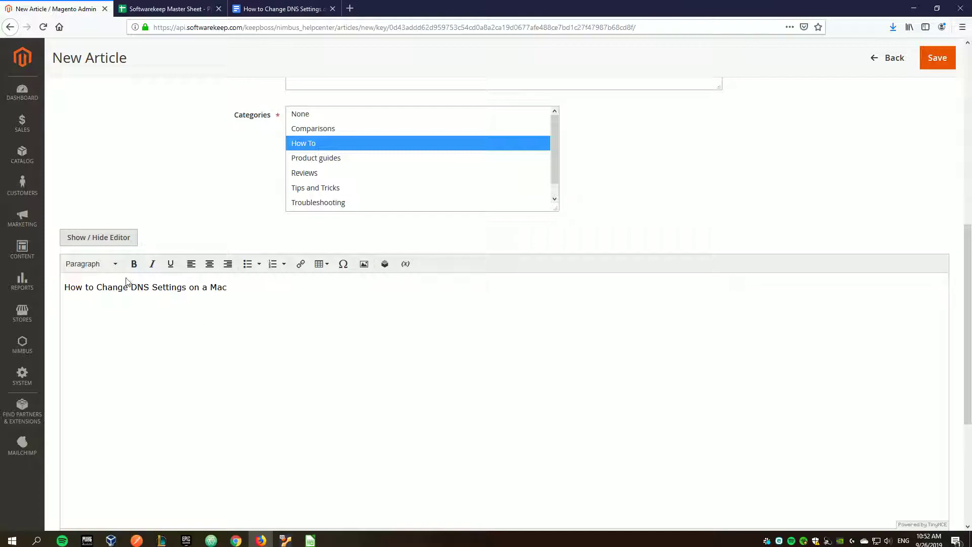
- Paste the first intro paragraph and the 'Luckily' sentence from the Google Doc below the heading
{"action": "left_click", "coordinate": [74, 278]}
{"action": "left_click", "coordinate": [65, 326]}
{"action": "left_click", "coordinate": [230, 6]}
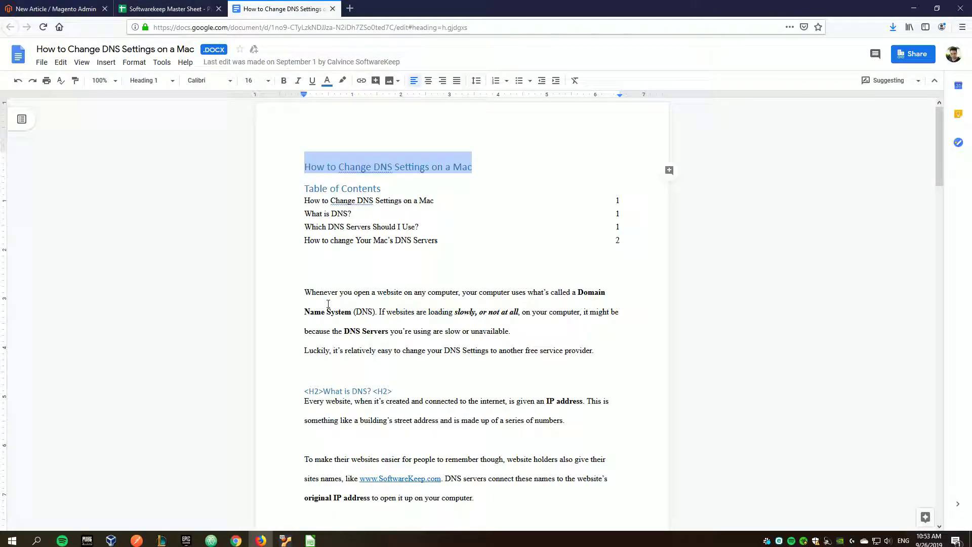
{"action": "left_click", "coordinate": [304, 292]}
{"action": "left_click_drag", "start_coordinate": [304, 292], "coordinate": [545, 332]}
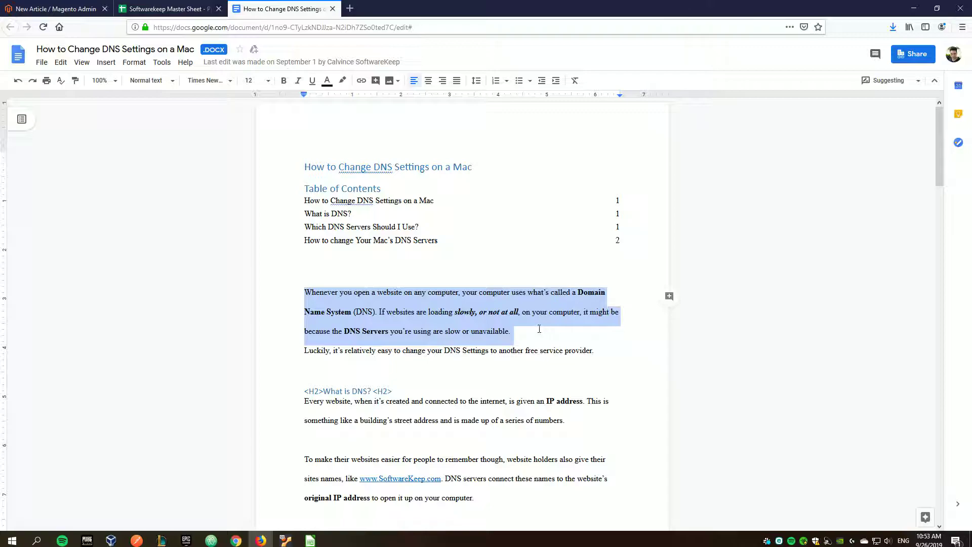
{"action": "key", "text": "ctrl+c"}
{"action": "left_click", "coordinate": [56, 8]}
{"action": "key", "text": "ctrl+v"}
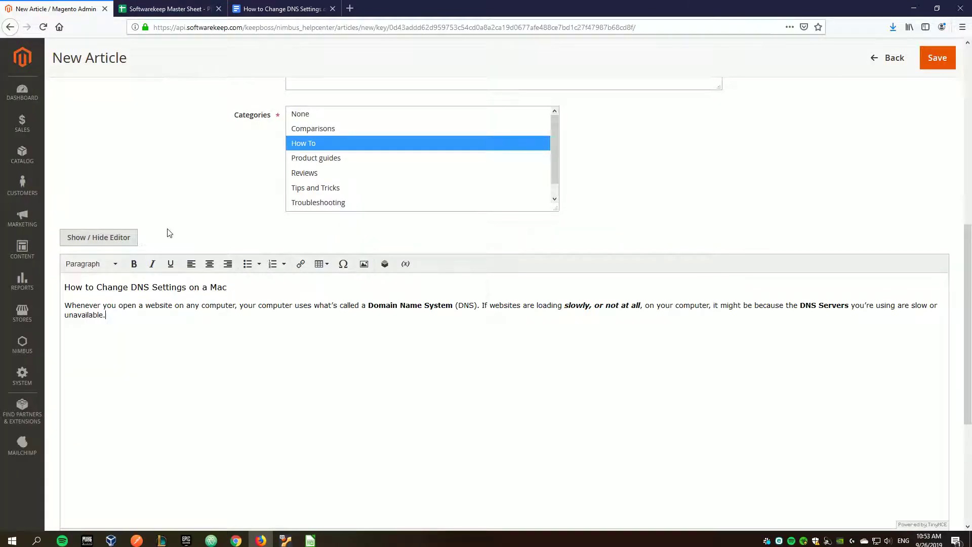
{"action": "left_click", "coordinate": [248, 6]}
{"action": "left_click_drag", "start_coordinate": [595, 351], "coordinate": [301, 359]}
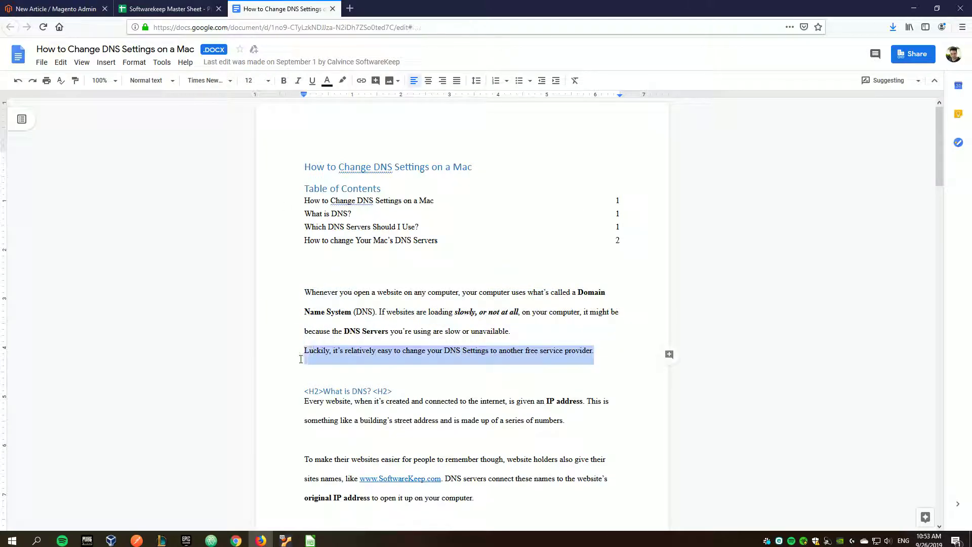
{"action": "left_click", "coordinate": [55, 9]}
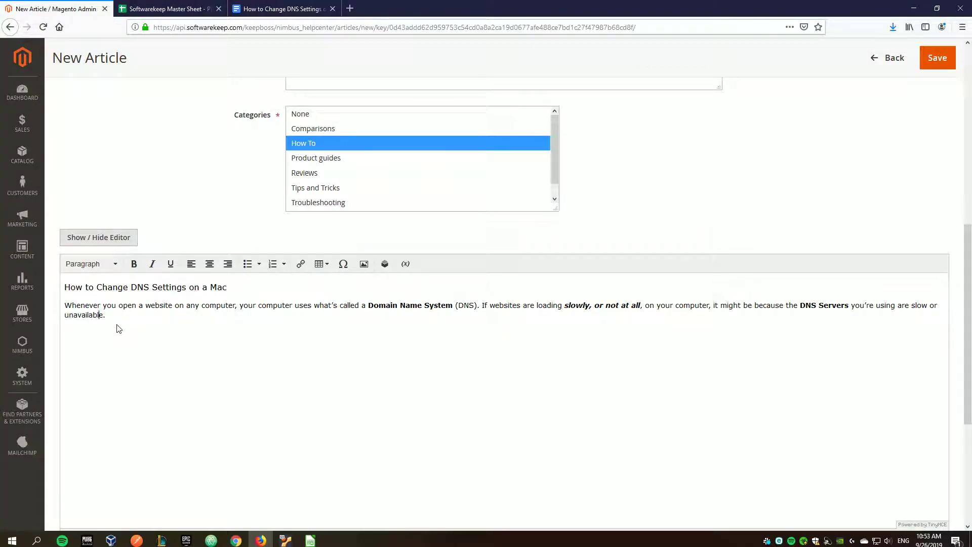
{"action": "key", "text": "ctrl+v"}
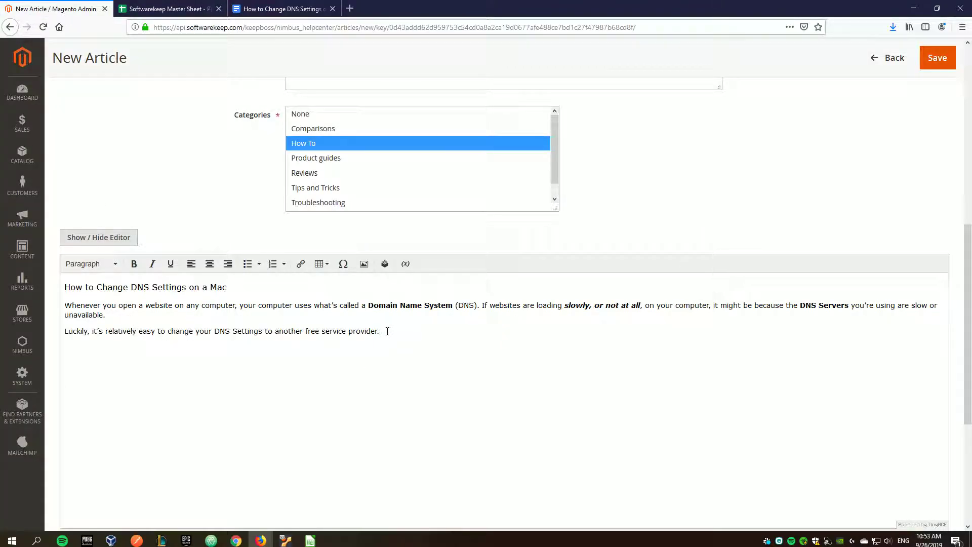
- Inspect the pasted paragraphs' <p> tags in the raw HTML view, then return to visual editing
{"action": "triple_click", "coordinate": [102, 299]}
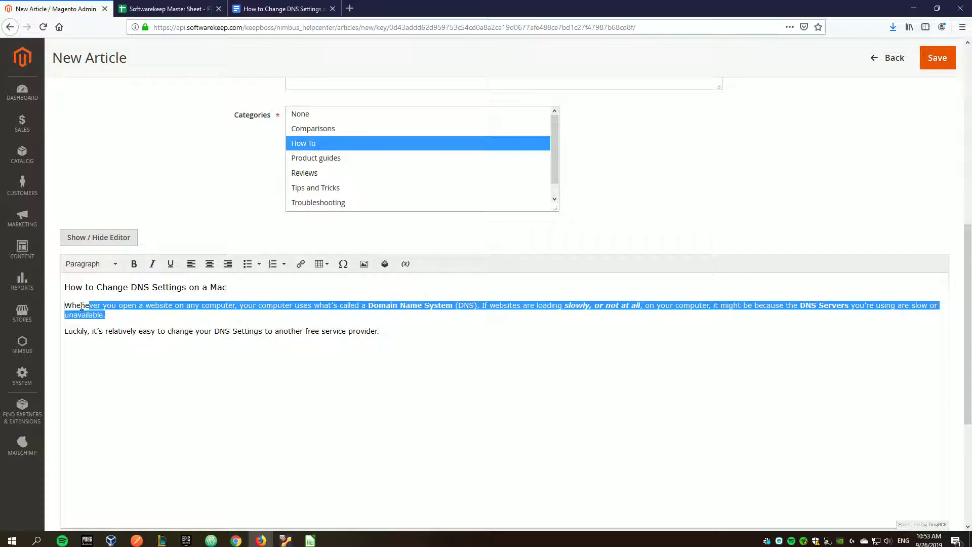
{"action": "left_click", "coordinate": [486, 355]}
{"action": "left_click", "coordinate": [83, 238]}
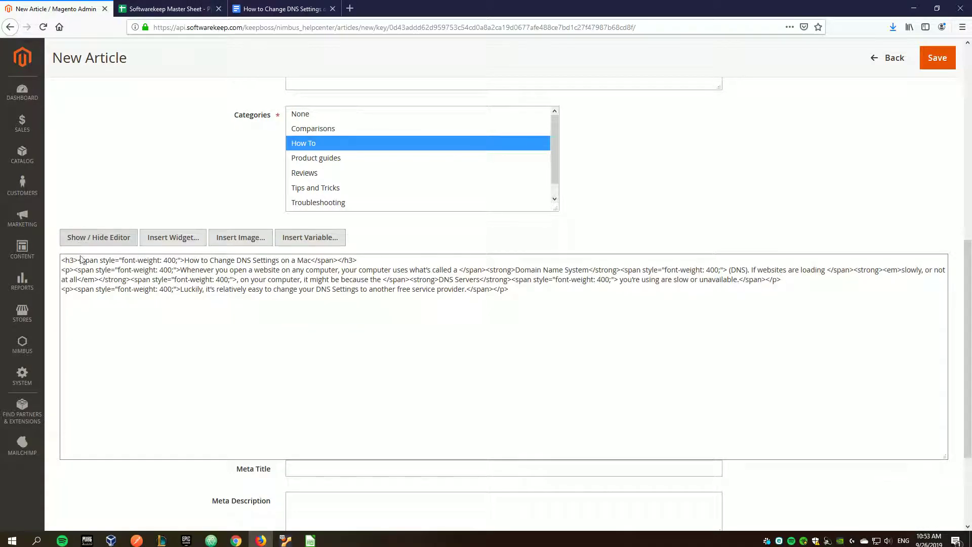
{"action": "left_click_drag", "start_coordinate": [62, 289], "coordinate": [74, 288]}
{"action": "left_click_drag", "start_coordinate": [508, 289], "coordinate": [492, 289]}
{"action": "left_click", "coordinate": [83, 236]}
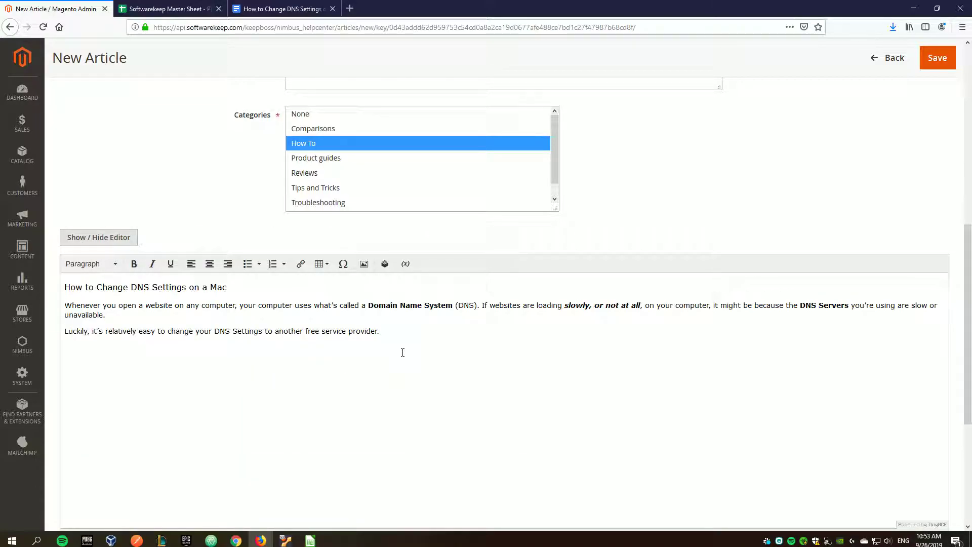
{"action": "key", "text": "ctrl+Tab"}
{"action": "key", "text": "ctrl+Tab"}
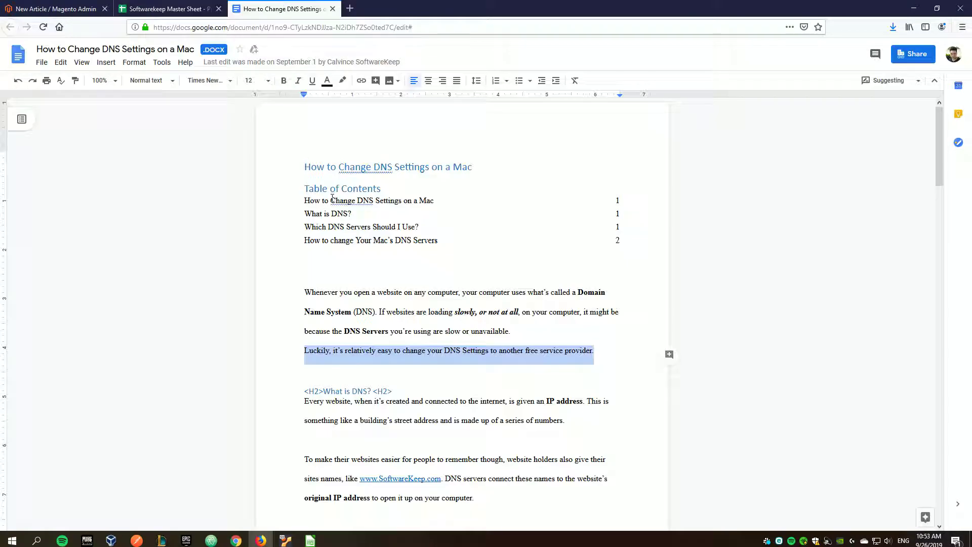
- Select the 'What is DNS?' heading text in the Google Doc
{"action": "scroll", "coordinate": [338, 208], "scroll_direction": "down", "scroll_amount": 3}
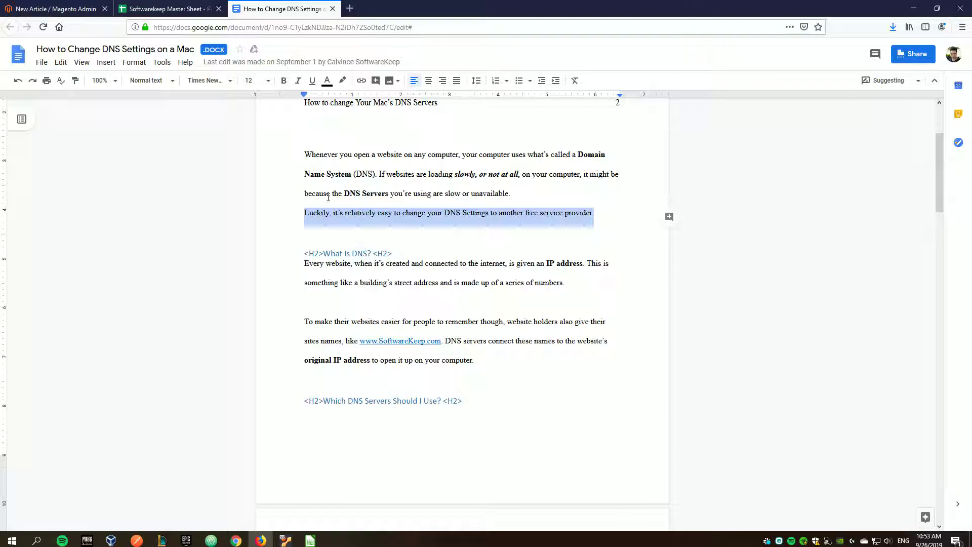
{"action": "left_click", "coordinate": [376, 216]}
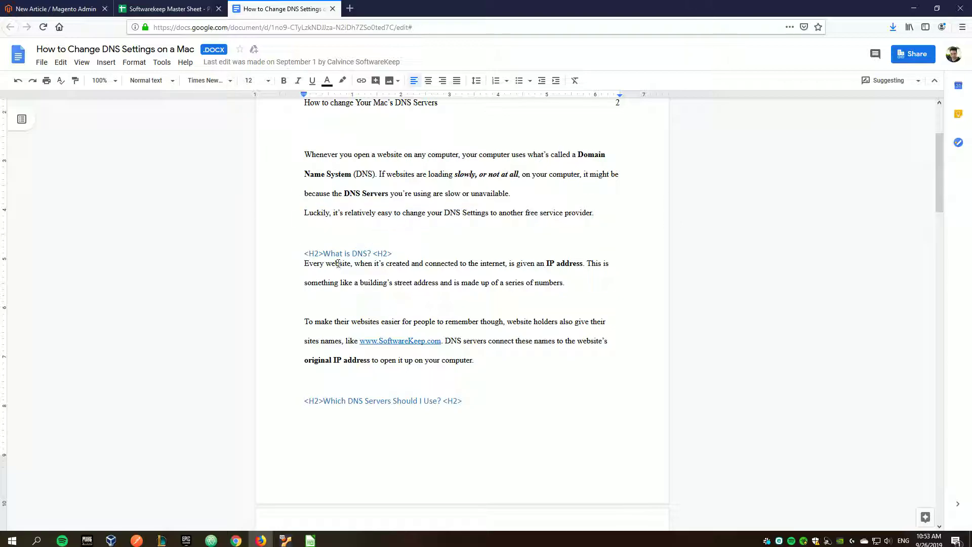
{"action": "left_click_drag", "start_coordinate": [305, 252], "coordinate": [370, 251]}
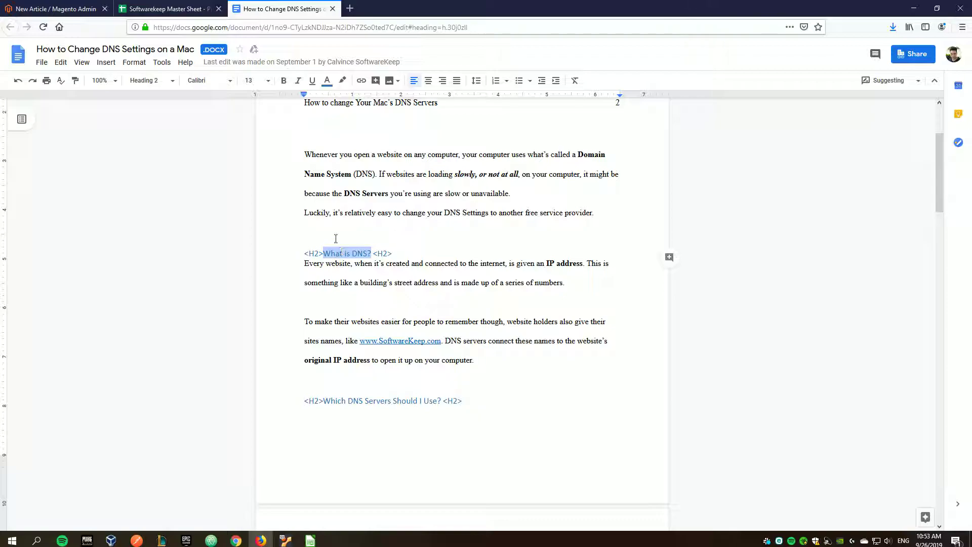
- Paste 'What is DNS?' into the article body as a Heading 3, with a new paragraph below
{"action": "left_click", "coordinate": [55, 6]}
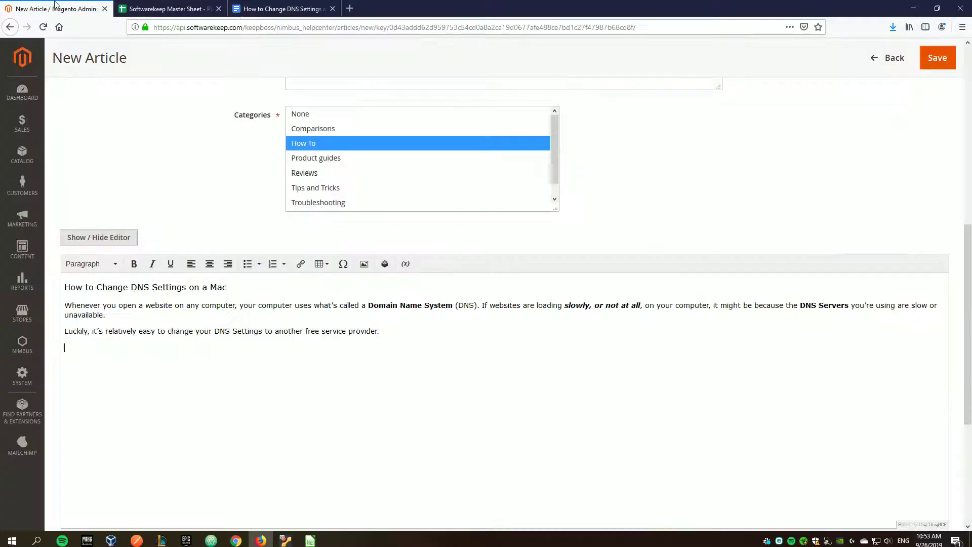
{"action": "key", "text": "ctrl+v"}
{"action": "left_click", "coordinate": [62, 347], "text": "shift"}
{"action": "left_click", "coordinate": [97, 264]}
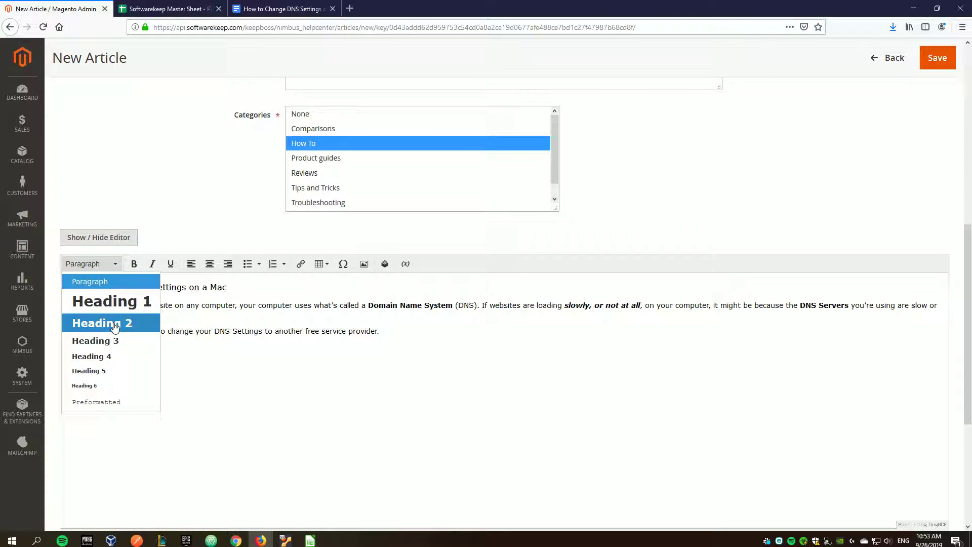
{"action": "left_click", "coordinate": [110, 340]}
{"action": "left_click", "coordinate": [120, 349]}
{"action": "key", "text": "Return"}
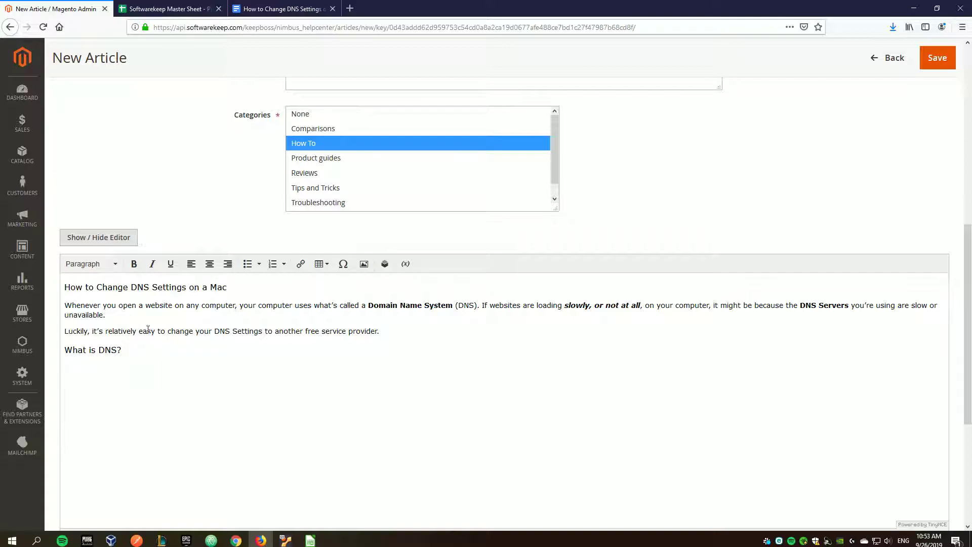
- Copy the 'Every website…' IP address paragraph from the Doc and paste it into the article
{"action": "left_click", "coordinate": [162, 8]}
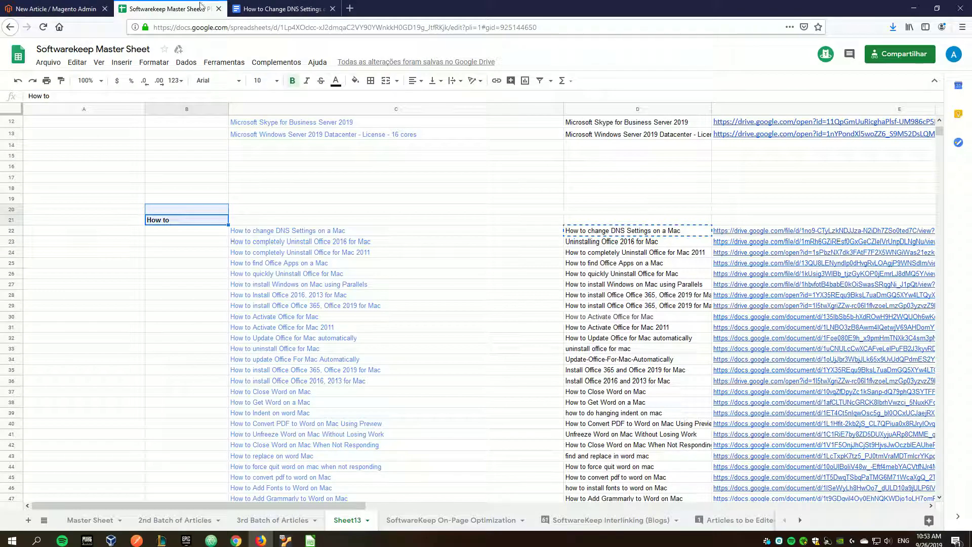
{"action": "left_click", "coordinate": [281, 9]}
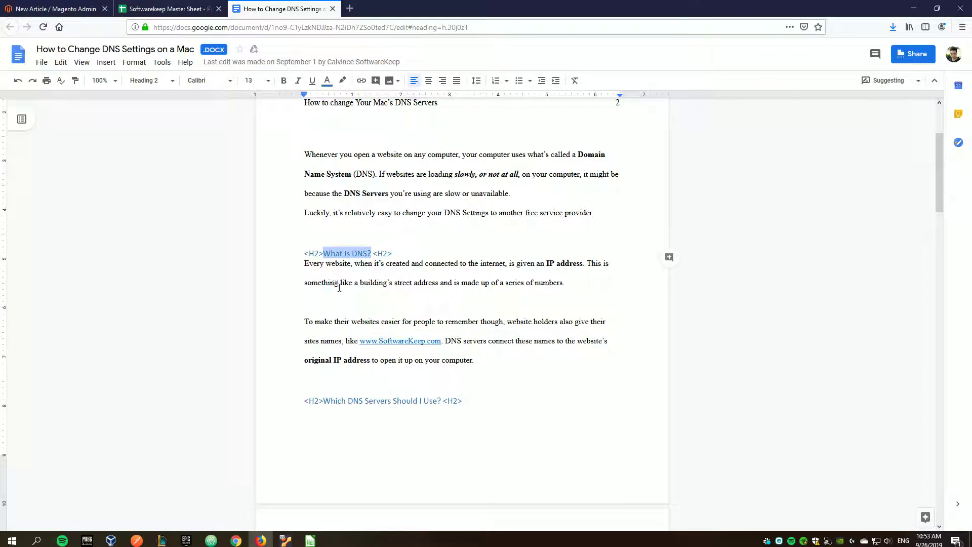
{"action": "left_click_drag", "start_coordinate": [304, 267], "coordinate": [295, 322]}
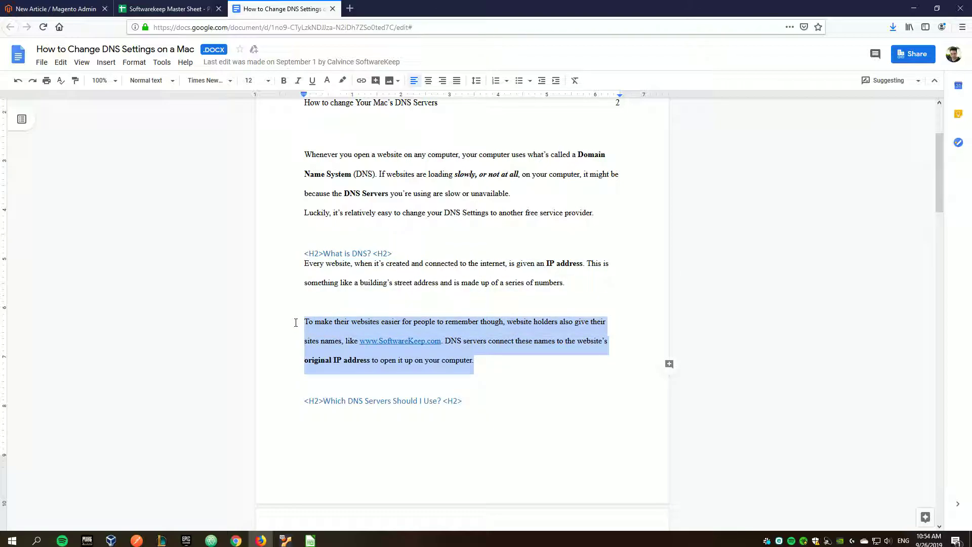
{"action": "left_click", "coordinate": [311, 320]}
{"action": "left_click_drag", "start_coordinate": [306, 261], "coordinate": [558, 362]}
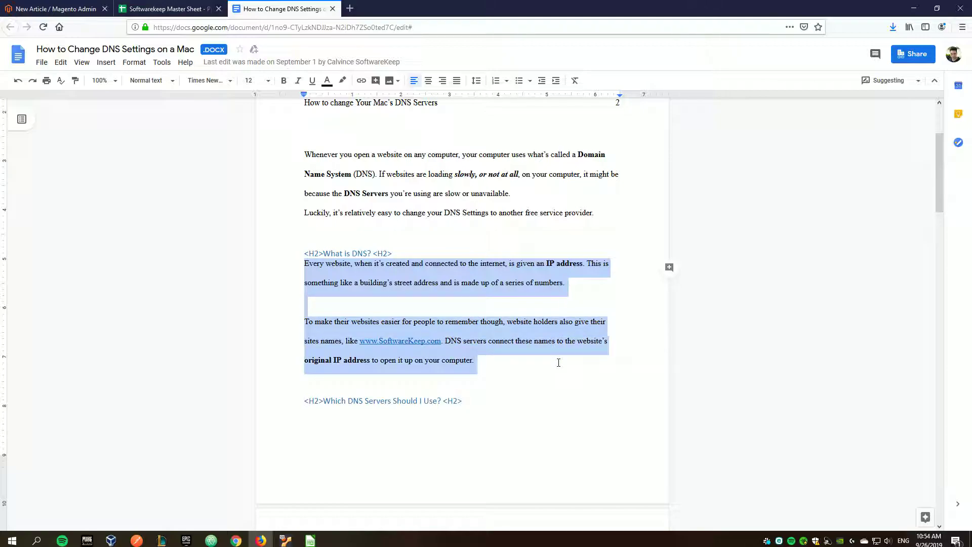
{"action": "left_click", "coordinate": [554, 284]}
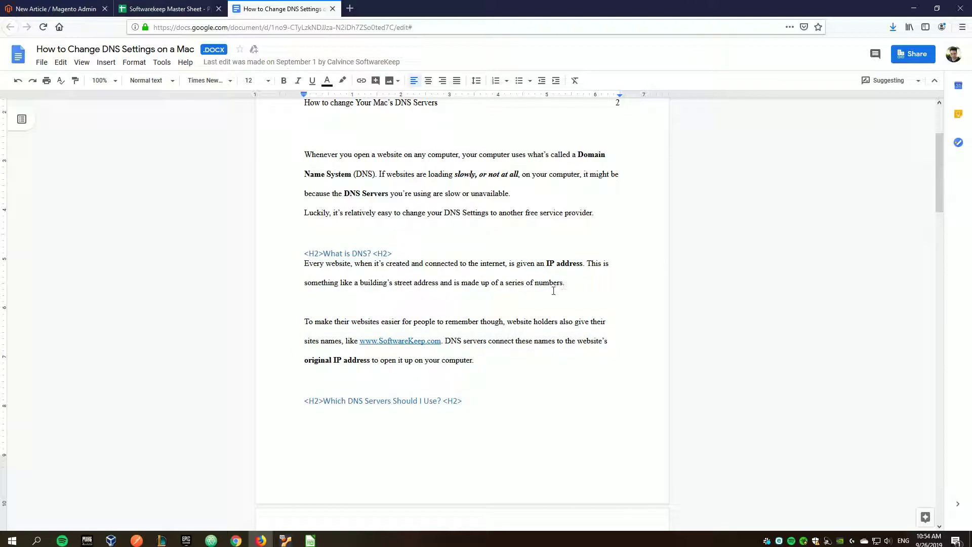
{"action": "left_click_drag", "start_coordinate": [333, 308], "coordinate": [569, 287]}
{"action": "left_click", "coordinate": [525, 319]}
{"action": "left_click_drag", "start_coordinate": [564, 284], "coordinate": [298, 264]}
{"action": "key", "text": "ctrl+c"}
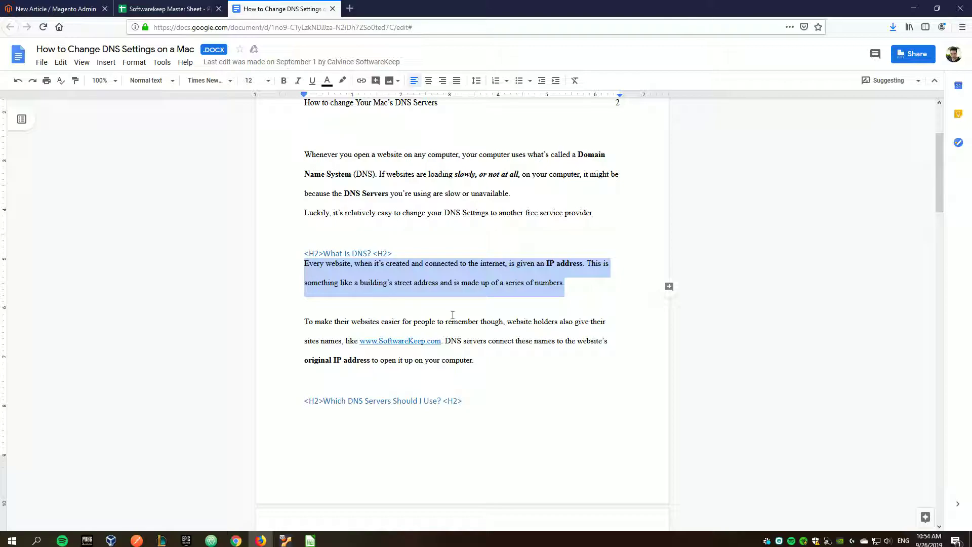
{"action": "left_click", "coordinate": [55, 9]}
{"action": "key", "text": "ctrl+v"}
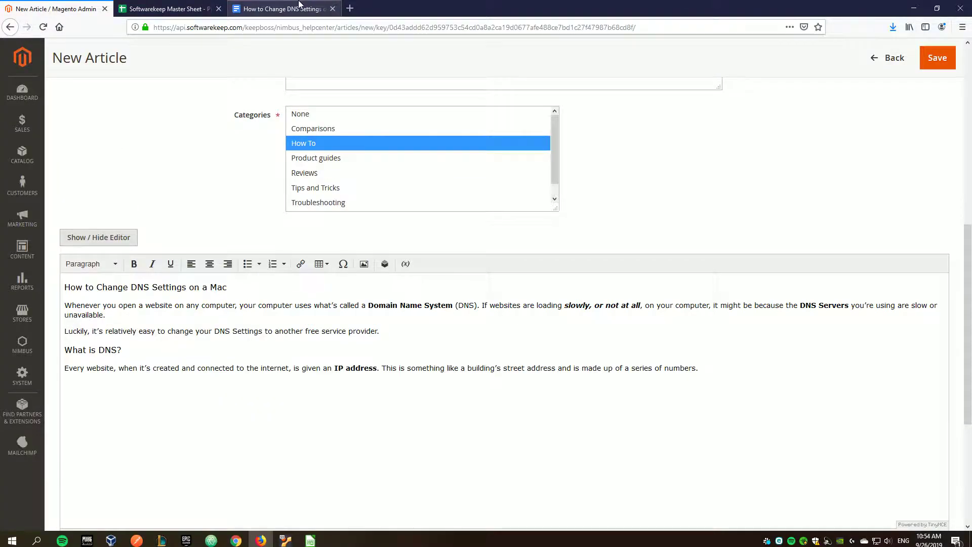
- Copy the 'To make their websites easier…' paragraph from the Doc into the article body
{"action": "left_click", "coordinate": [300, 2]}
{"action": "left_click_drag", "start_coordinate": [508, 357], "coordinate": [303, 324]}
{"action": "key", "text": "ctrl+c"}
{"action": "left_click", "coordinate": [55, 8]}
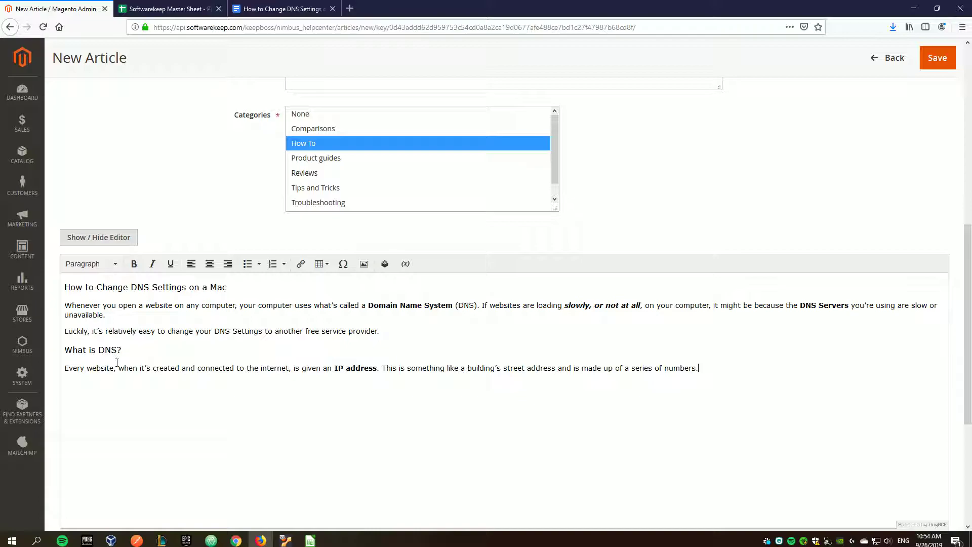
{"action": "left_click", "coordinate": [156, 385]}
{"action": "key", "text": "Return"}
{"action": "key", "text": "ctrl+v"}
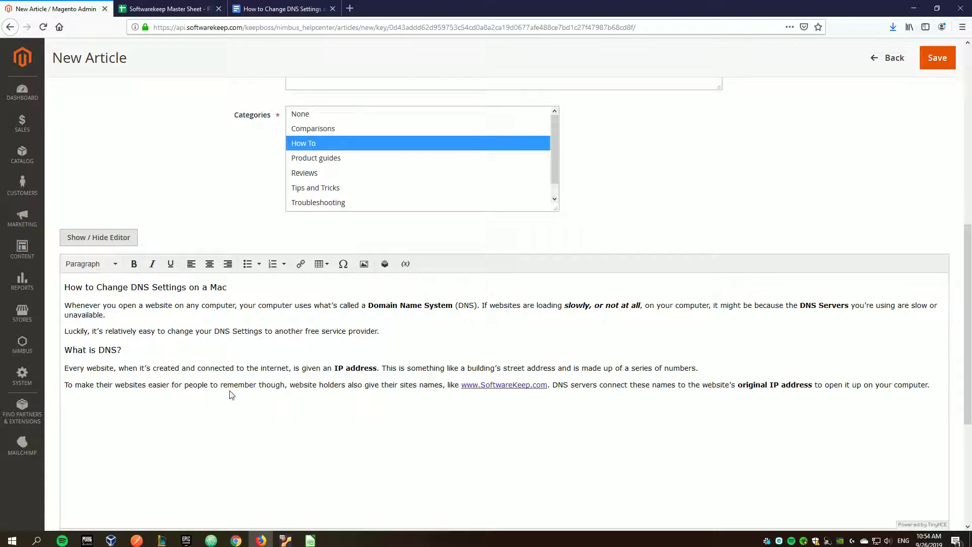
- Type a closing line starting 'SoftwareKeep is the best of' that gives the sales contact e-mail
{"action": "key", "text": "Return"}
{"action": "type", "text": "SoftwareKeep is the best of"}
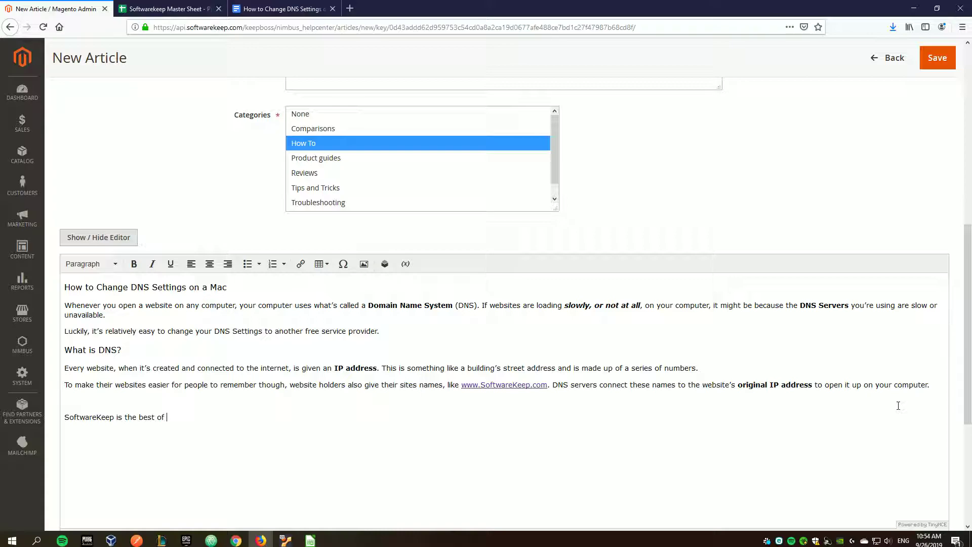
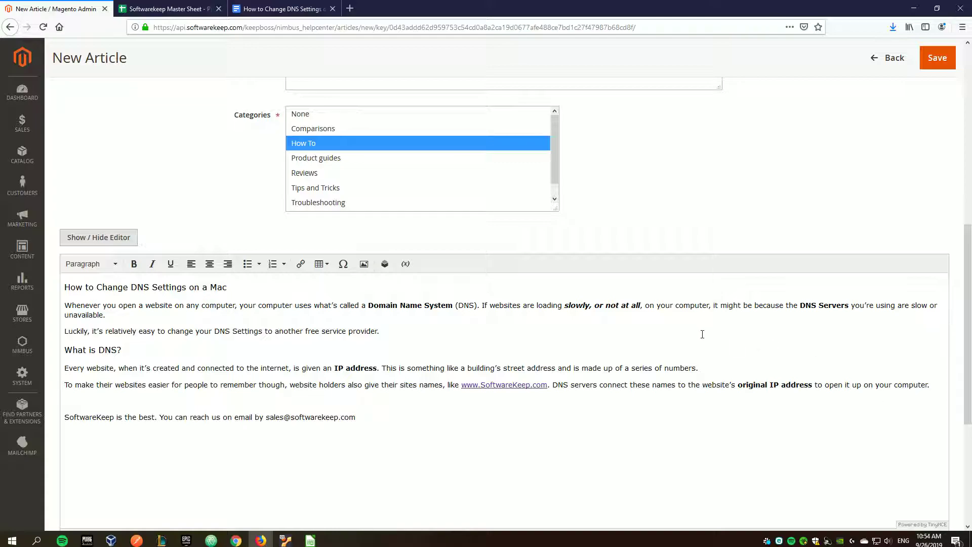
- Edit the ending of the typed e-mail address in the closing line
{"action": "double_click", "coordinate": [100, 416]}
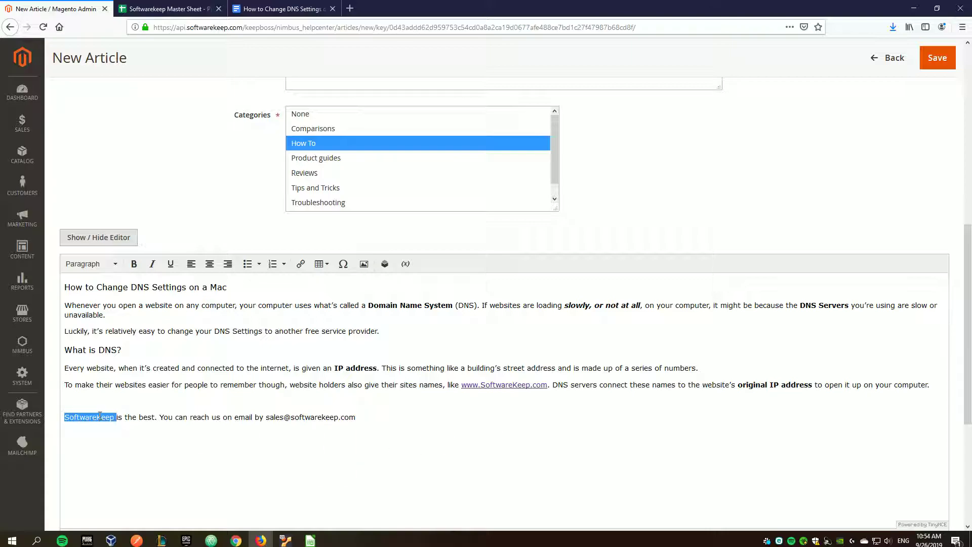
{"action": "mouse_move", "coordinate": [371, 416]}
{"action": "left_mouse_down"}
{"action": "mouse_move", "coordinate": [266, 417]}
{"action": "mouse_move", "coordinate": [378, 419]}
{"action": "left_mouse_up"}
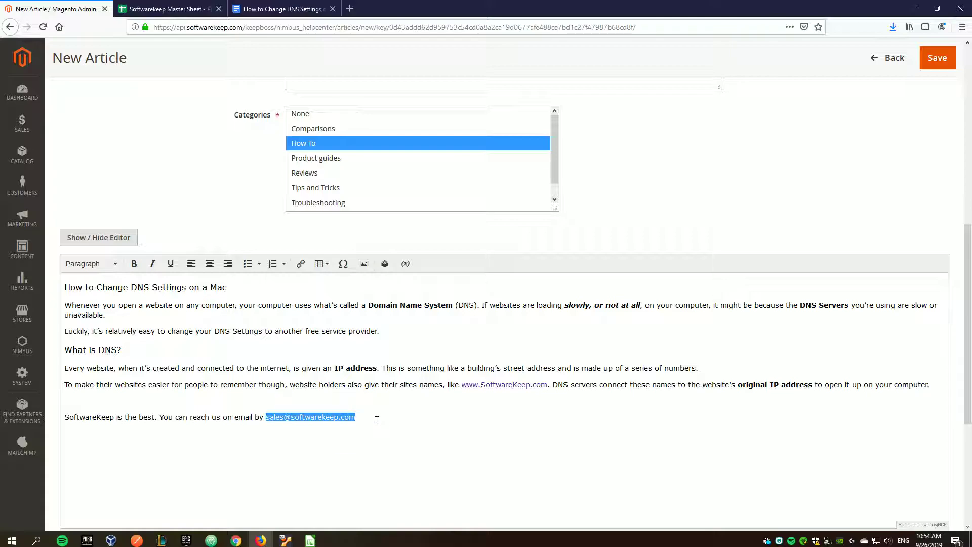
{"action": "left_click", "coordinate": [356, 440]}
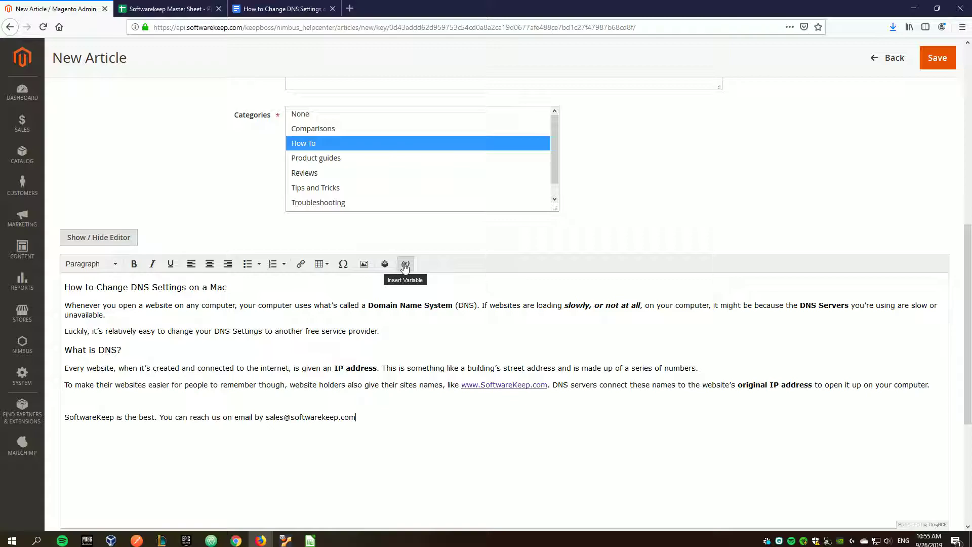
{"action": "key", "text": "BackSpace"}
{"action": "left_click_drag", "start_coordinate": [341, 416], "coordinate": [366, 419]}
{"action": "type", "text": "ca"}
{"action": "type", "text": "com"}
- Replace 'SoftwareKeep' with the Store Name variable and delete the typed e-mail address
{"action": "left_click_drag", "start_coordinate": [114, 416], "coordinate": [57, 420]}
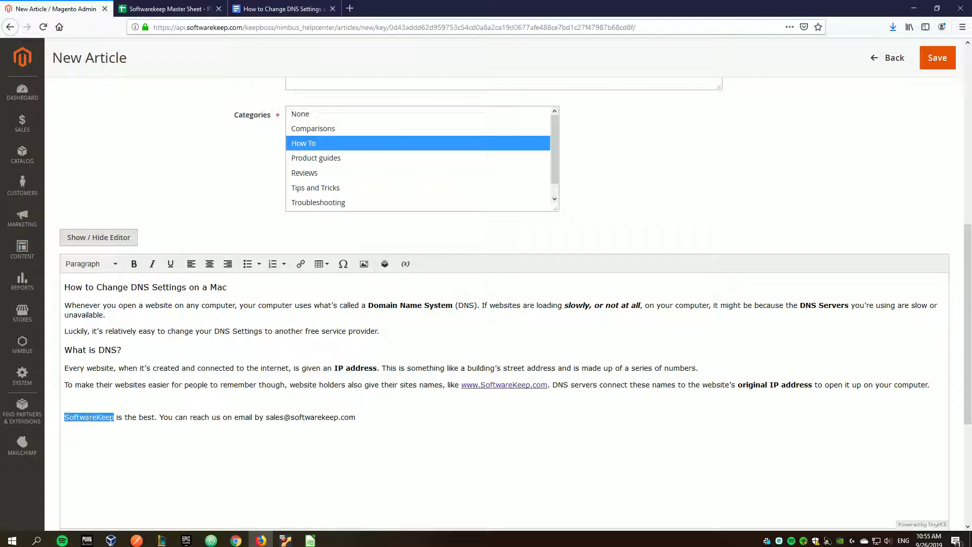
{"action": "key", "text": "Delete"}
{"action": "left_click", "coordinate": [405, 264]}
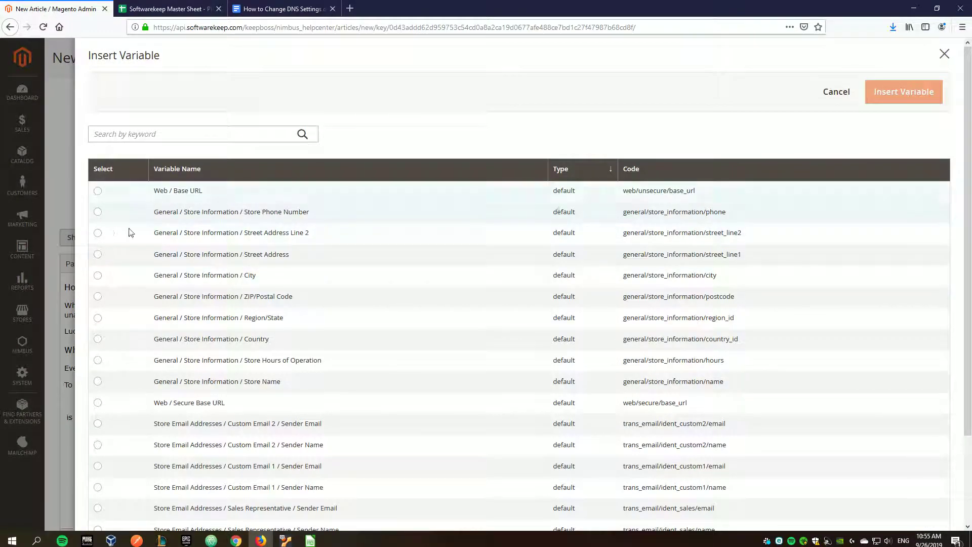
{"action": "left_click", "coordinate": [203, 137]}
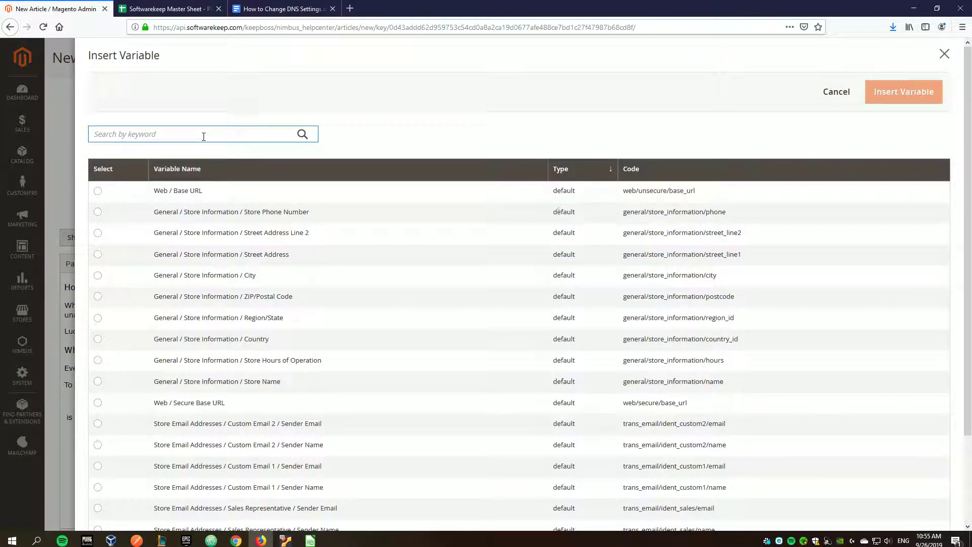
{"action": "type", "text": "Store Name"}
{"action": "key", "text": "Return"}
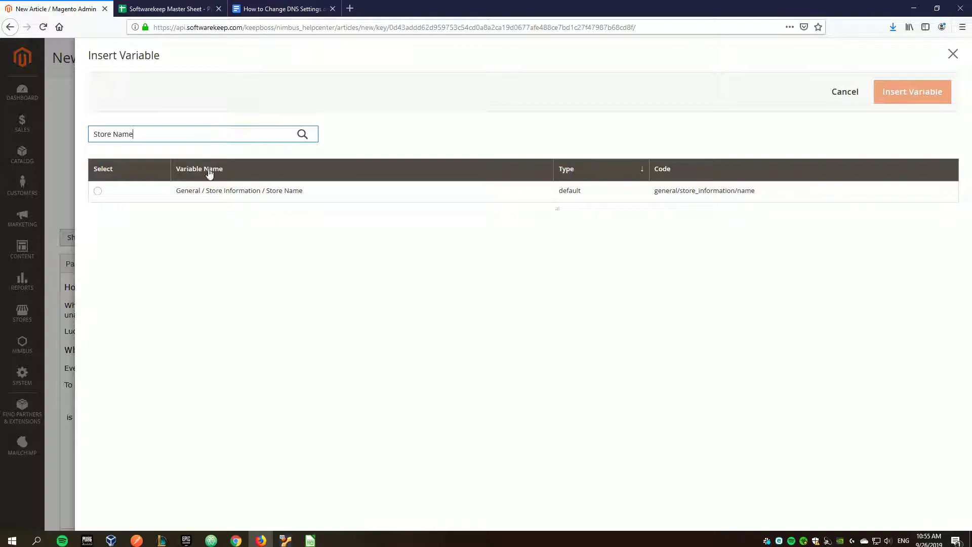
{"action": "left_click", "coordinate": [98, 190]}
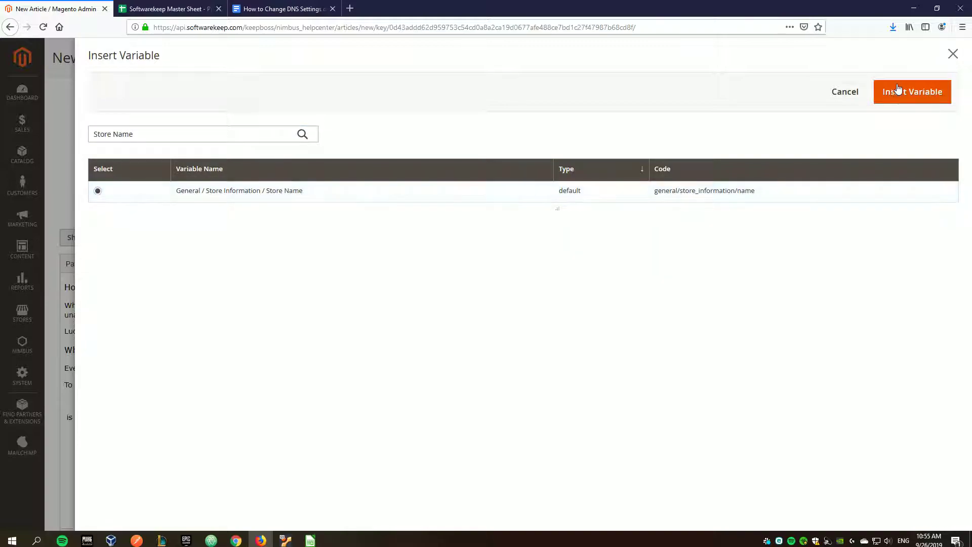
{"action": "left_click", "coordinate": [909, 96]}
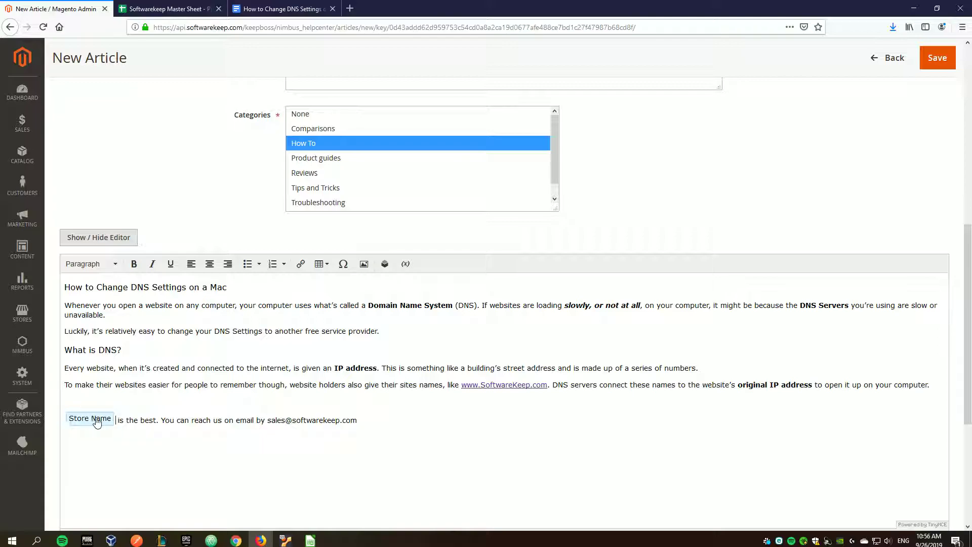
{"action": "left_click_drag", "start_coordinate": [357, 420], "coordinate": [267, 416]}
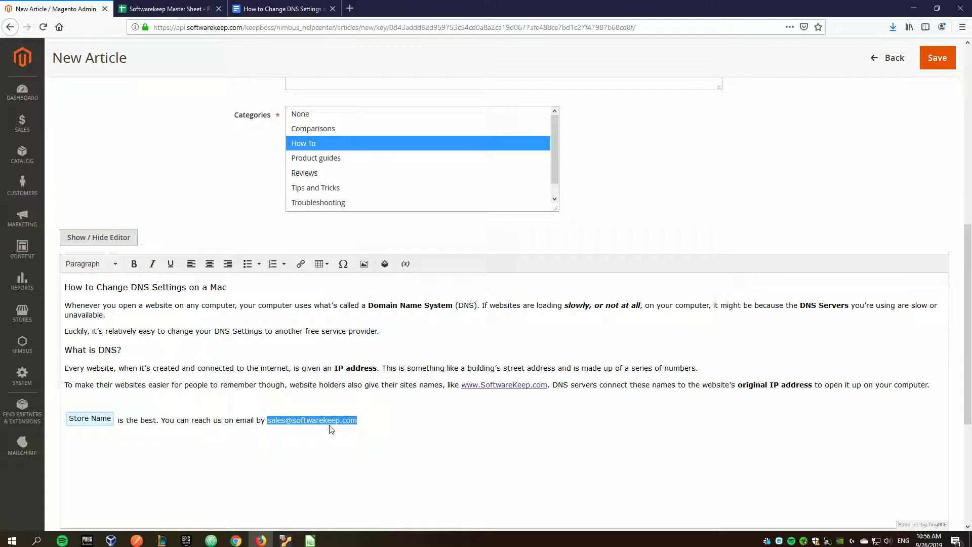
{"action": "key", "text": "BackSpace"}
- Search the Insert Variable list for 'email'
{"action": "left_click", "coordinate": [405, 264]}
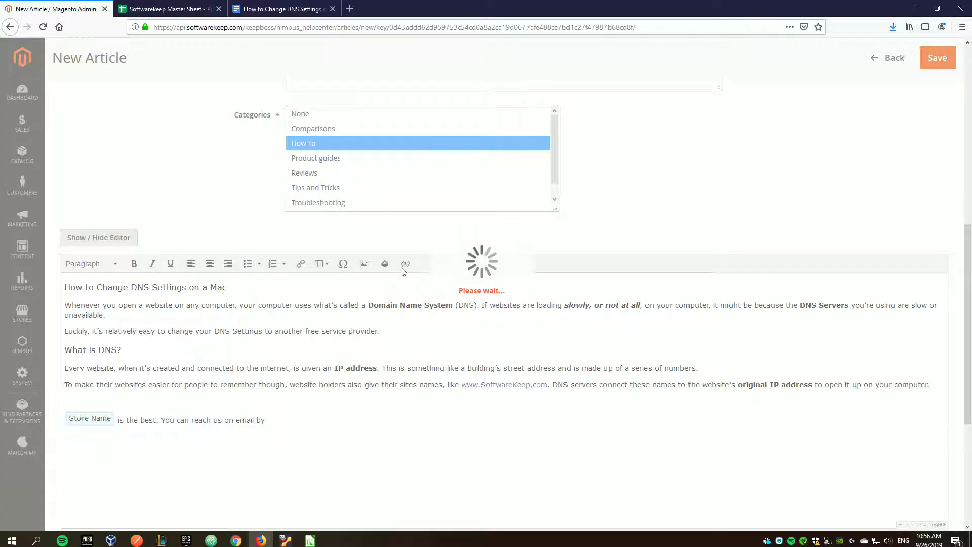
{"action": "left_click", "coordinate": [254, 132]}
{"action": "key", "text": "ctrl+a"}
{"action": "type", "text": "email"}
{"action": "key", "text": "Return"}
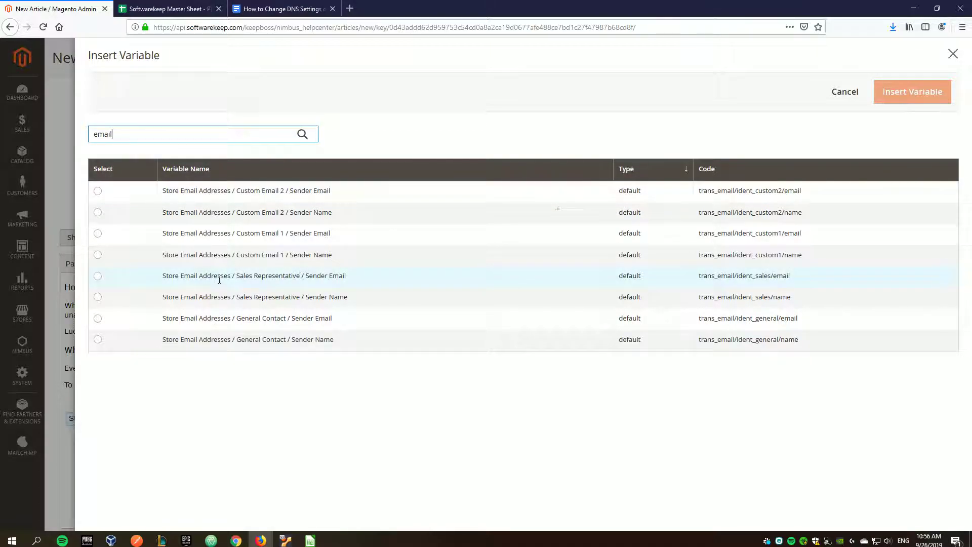
- Insert the Sales Representative Sender Email variable after 'reach us on email by'
{"action": "left_click_drag", "start_coordinate": [303, 318], "coordinate": [329, 298]}
{"action": "left_click_drag", "start_coordinate": [328, 298], "coordinate": [338, 321]}
{"action": "left_click", "coordinate": [328, 392]}
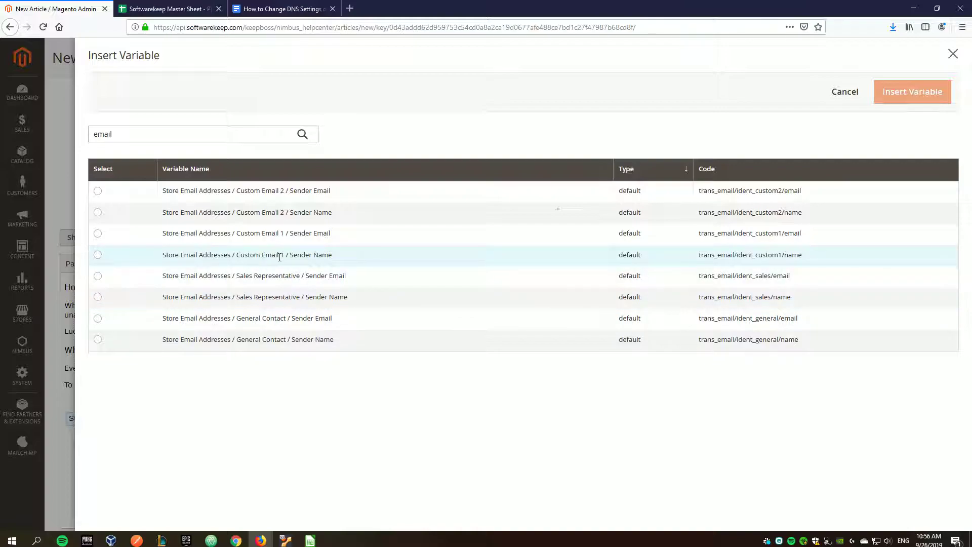
{"action": "left_click_drag", "start_coordinate": [238, 276], "coordinate": [300, 277]}
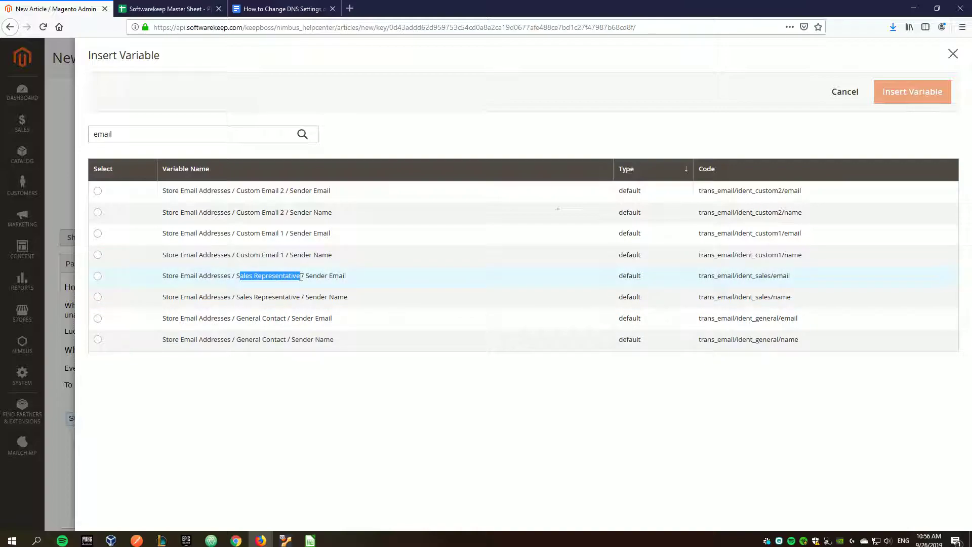
{"action": "left_click", "coordinate": [98, 275]}
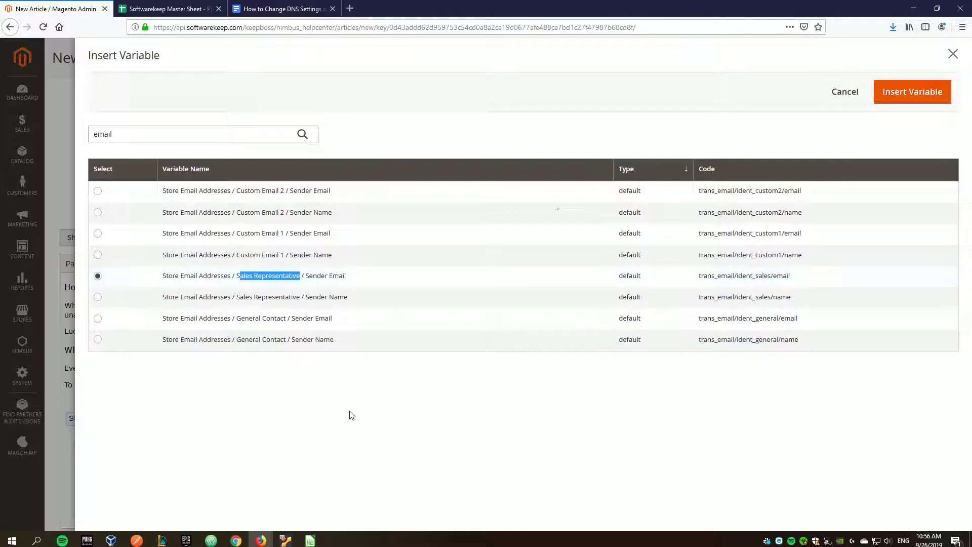
{"action": "left_click", "coordinate": [348, 414]}
{"action": "left_click", "coordinate": [891, 93]}
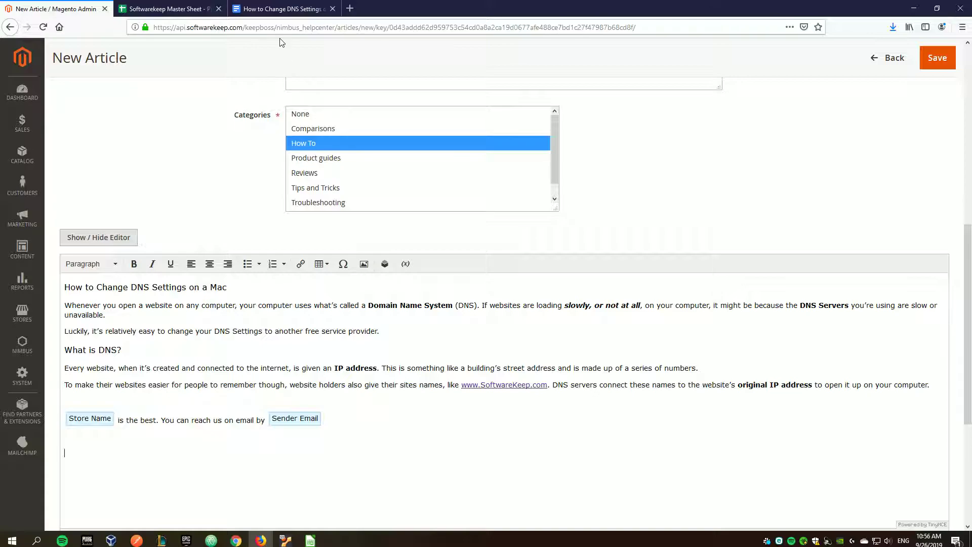
{"action": "left_click", "coordinate": [282, 9]}
- Save the Step 1 System Preferences screenshot from the Doc to Keep
{"action": "scroll", "coordinate": [334, 278], "scroll_direction": "down", "scroll_amount": 7}
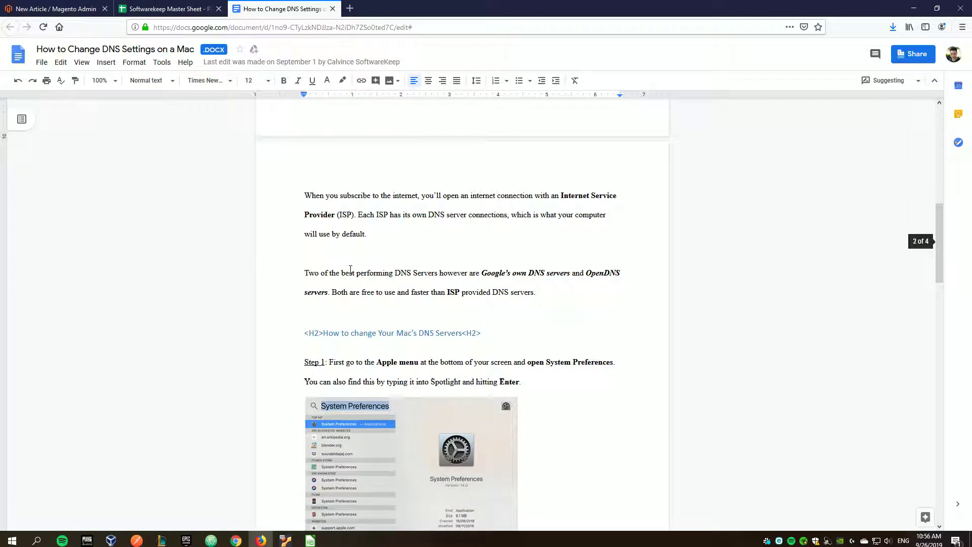
{"action": "scroll", "coordinate": [342, 309], "scroll_direction": "down", "scroll_amount": 3}
{"action": "left_click", "coordinate": [394, 331]}
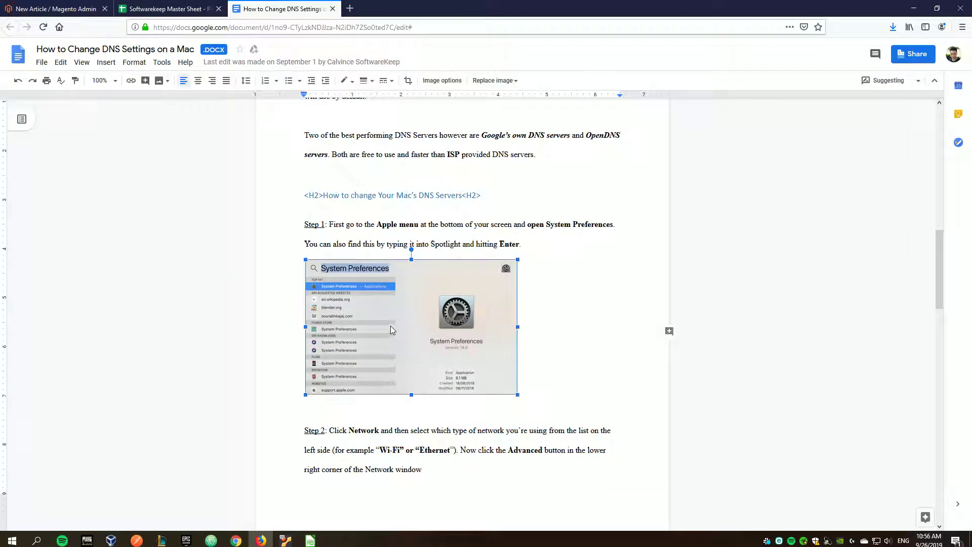
{"action": "right_click", "coordinate": [436, 307]}
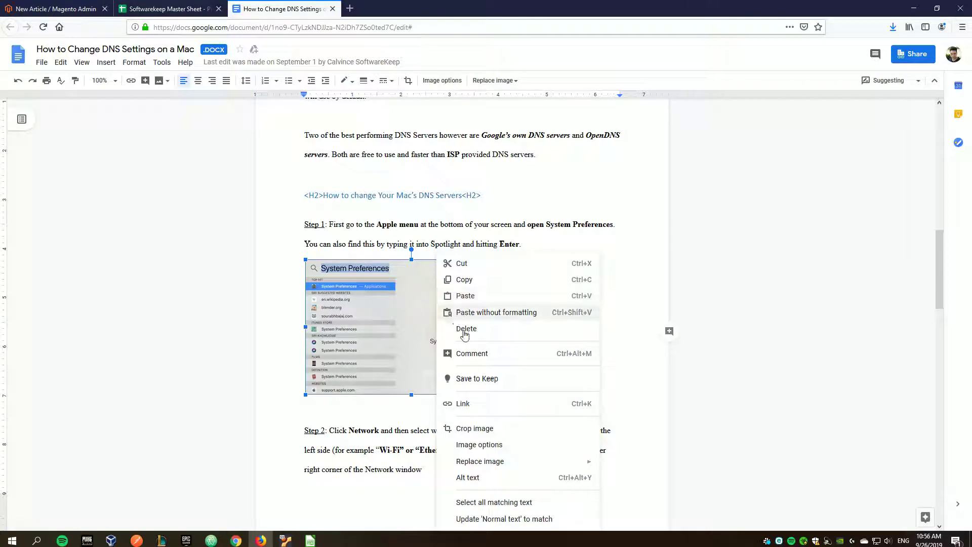
{"action": "left_click", "coordinate": [478, 378]}
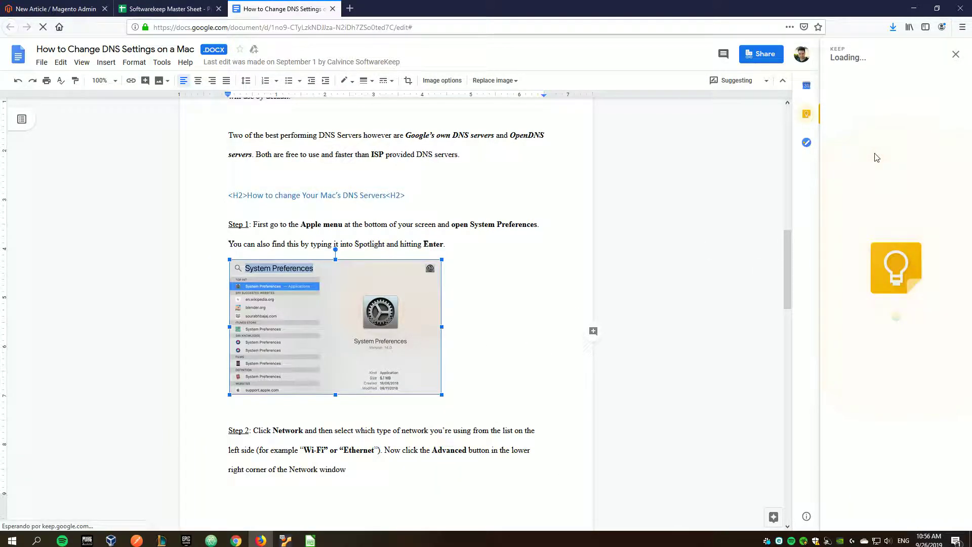
- Save the Keep image to the computer as 'article_image' and return to the Magento article
{"action": "right_click", "coordinate": [858, 144]}
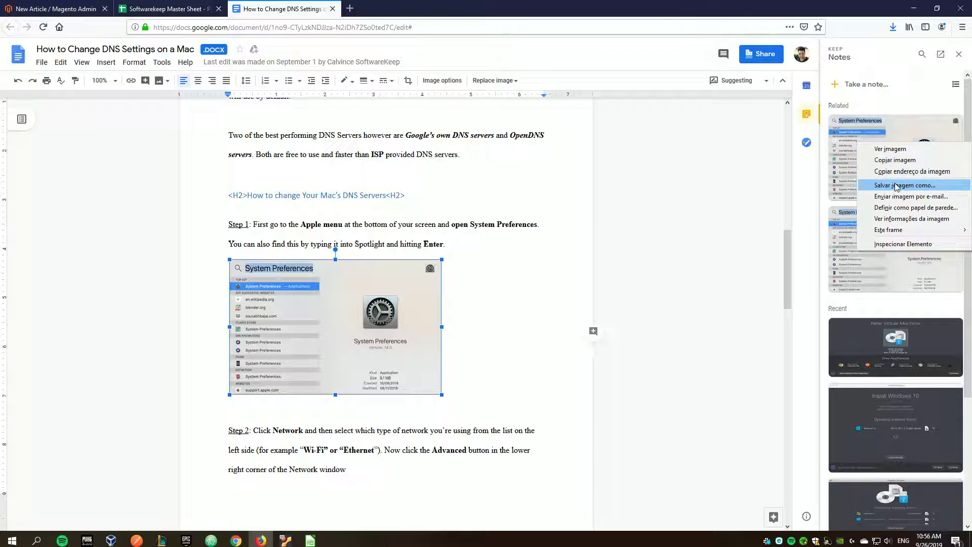
{"action": "left_click", "coordinate": [900, 186]}
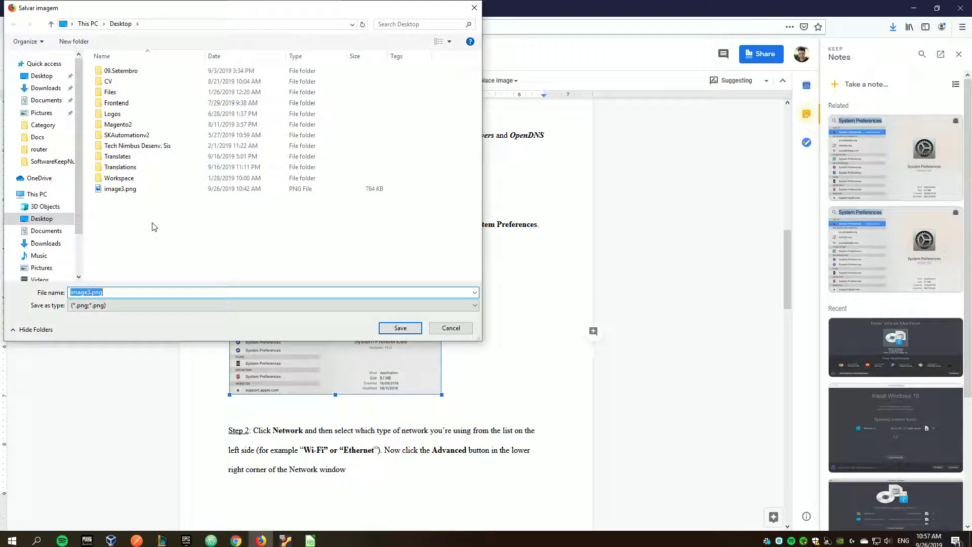
{"action": "type", "text": "article_image"}
{"action": "key", "text": "Return"}
{"action": "left_click", "coordinate": [229, 224]}
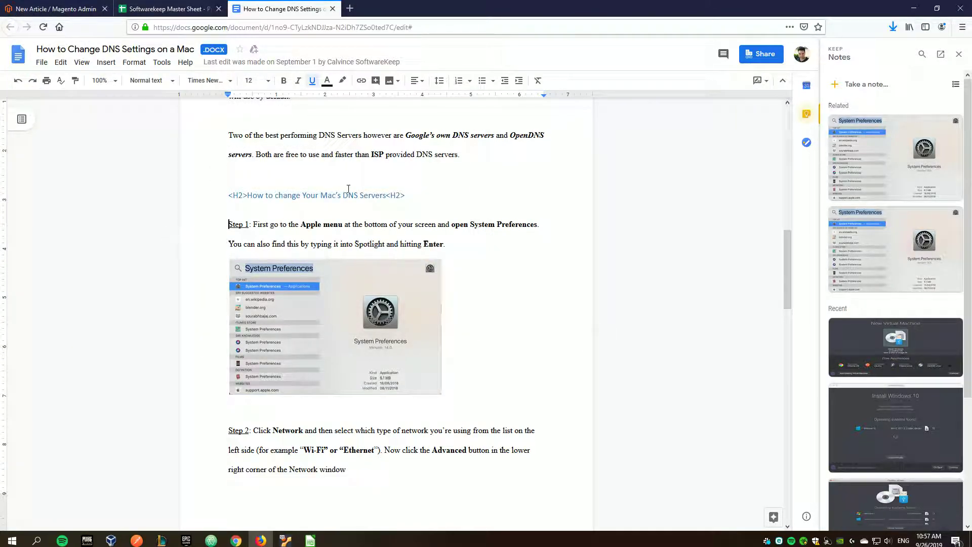
{"action": "left_click", "coordinate": [958, 54]}
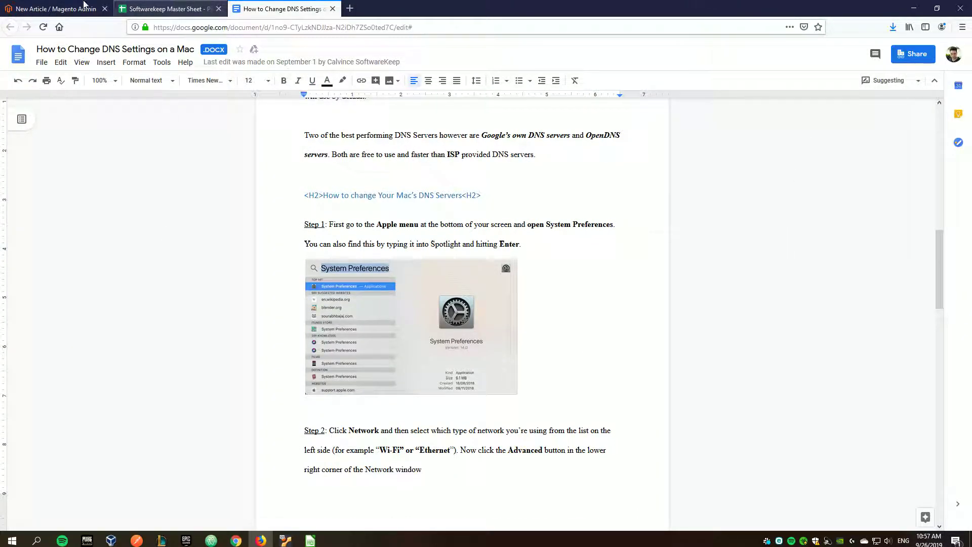
{"action": "left_click", "coordinate": [56, 9]}
{"action": "scroll", "coordinate": [283, 329], "scroll_direction": "down", "scroll_amount": 1}
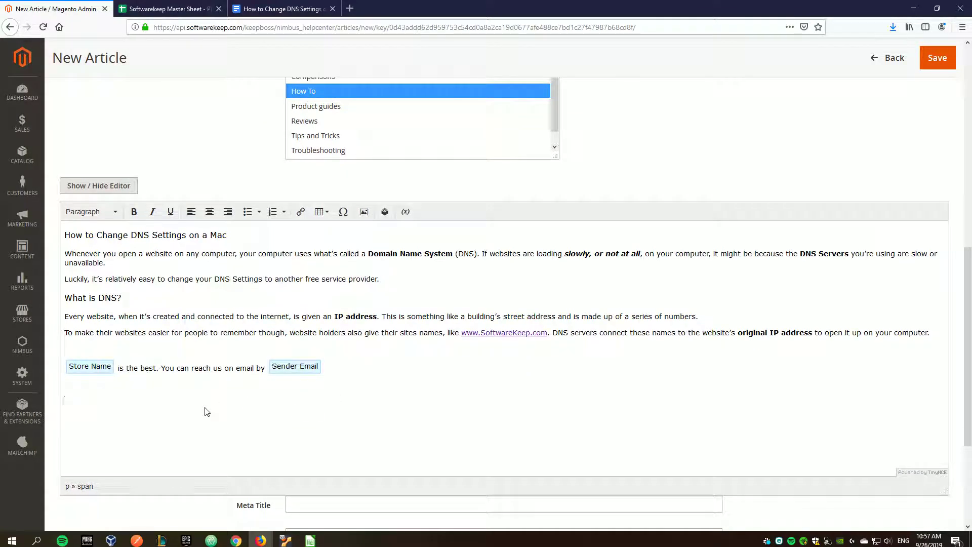
- On the empty line, open the image library and browse to the nimbus > helpcenter folder
{"action": "left_click", "coordinate": [99, 399]}
{"action": "left_click", "coordinate": [363, 213]}
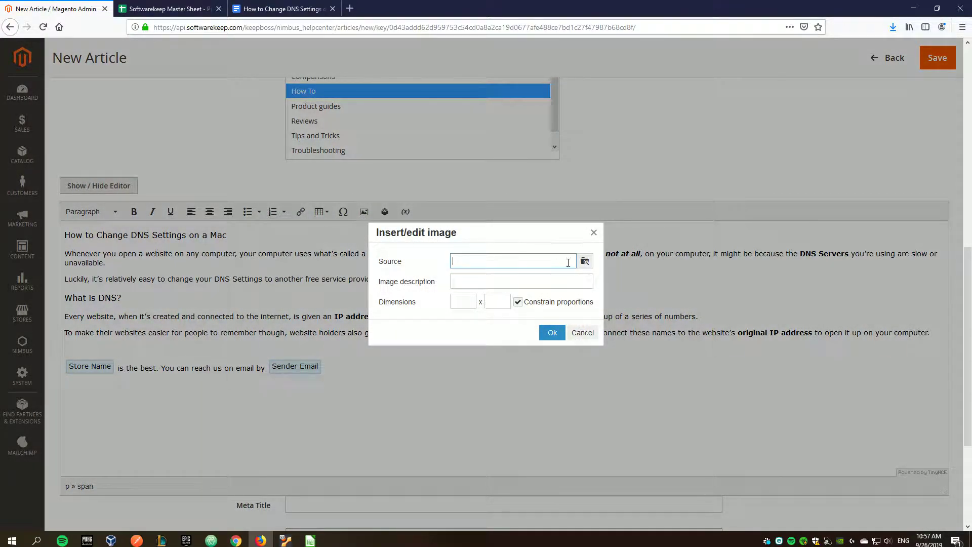
{"action": "left_click", "coordinate": [584, 260]}
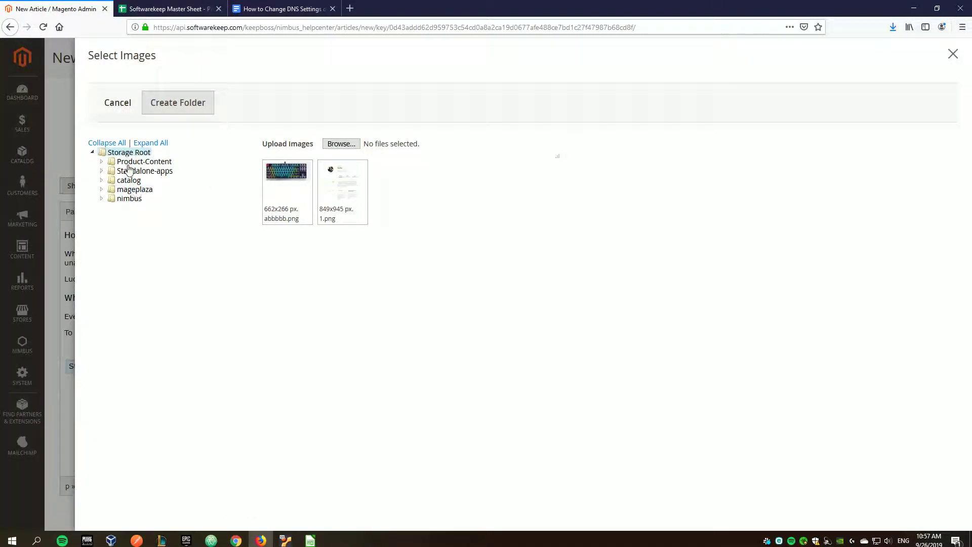
{"action": "left_click", "coordinate": [102, 198]}
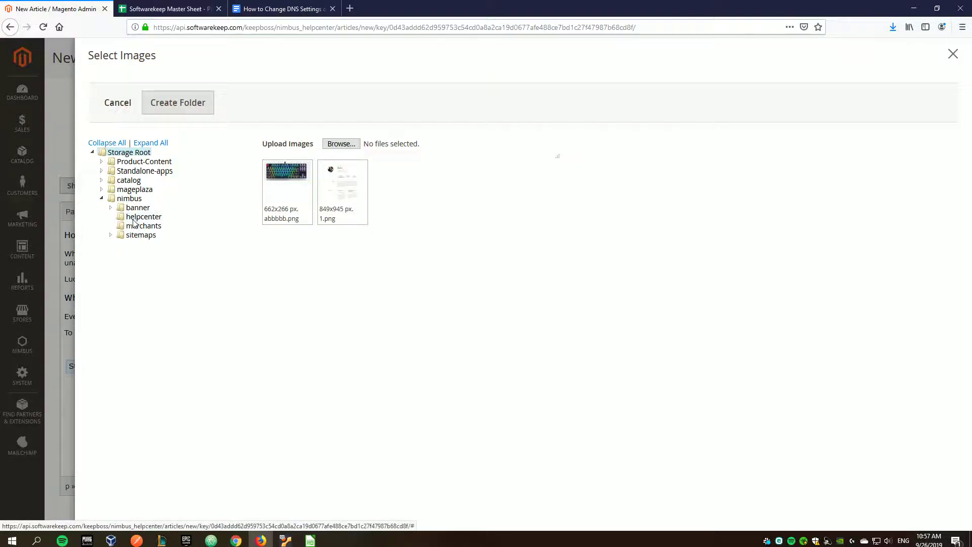
{"action": "left_click", "coordinate": [136, 217]}
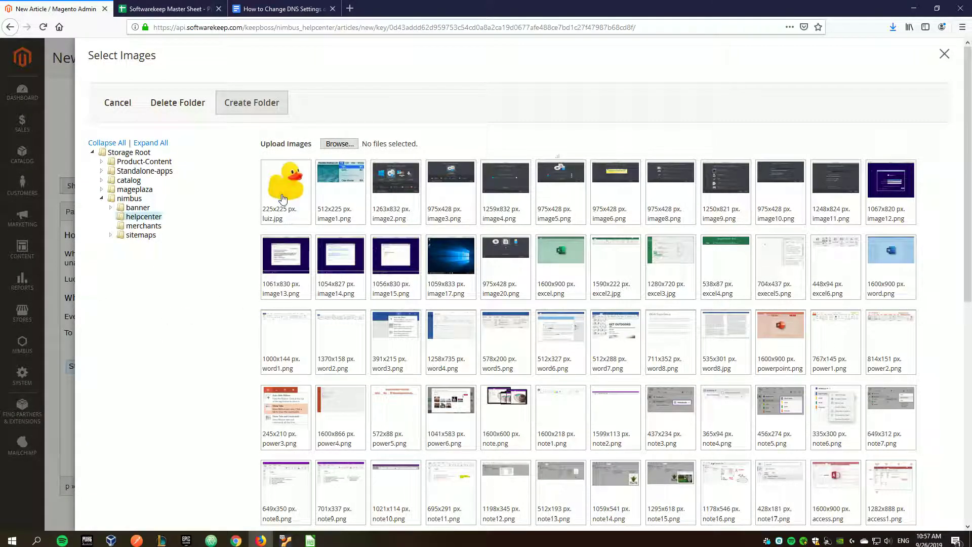
- Upload article_image.png from the Desktop into the helpcenter folder
{"action": "left_click", "coordinate": [338, 144]}
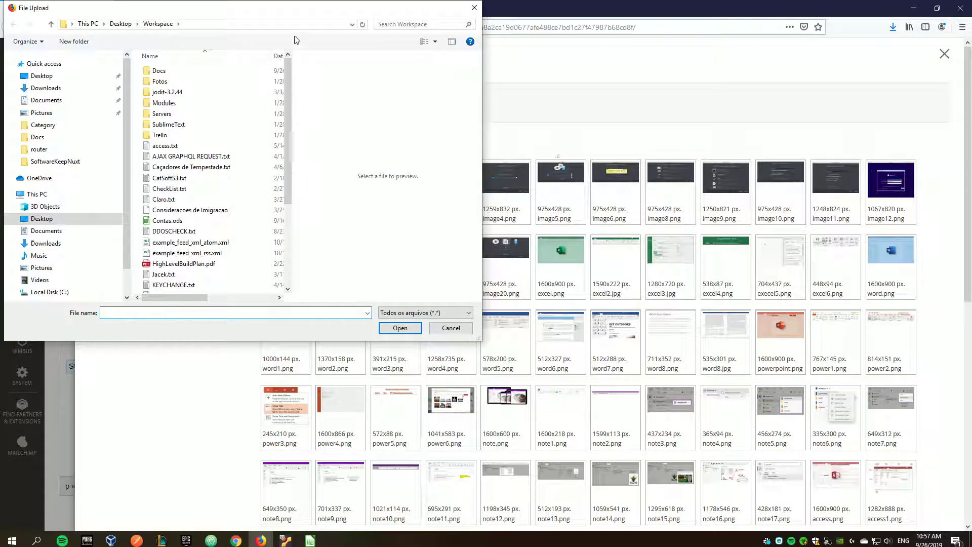
{"action": "left_click_drag", "start_coordinate": [359, 121], "coordinate": [450, 121]}
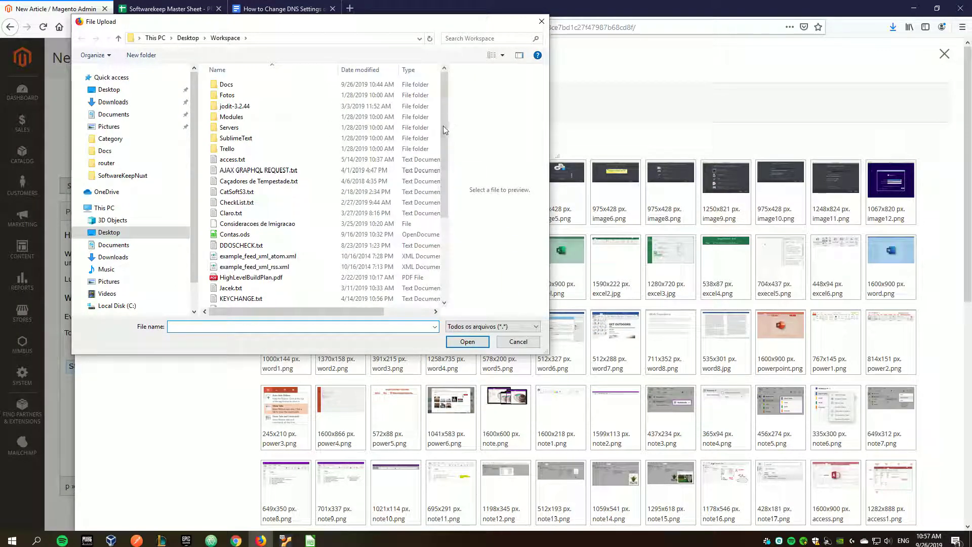
{"action": "left_click", "coordinate": [108, 89]}
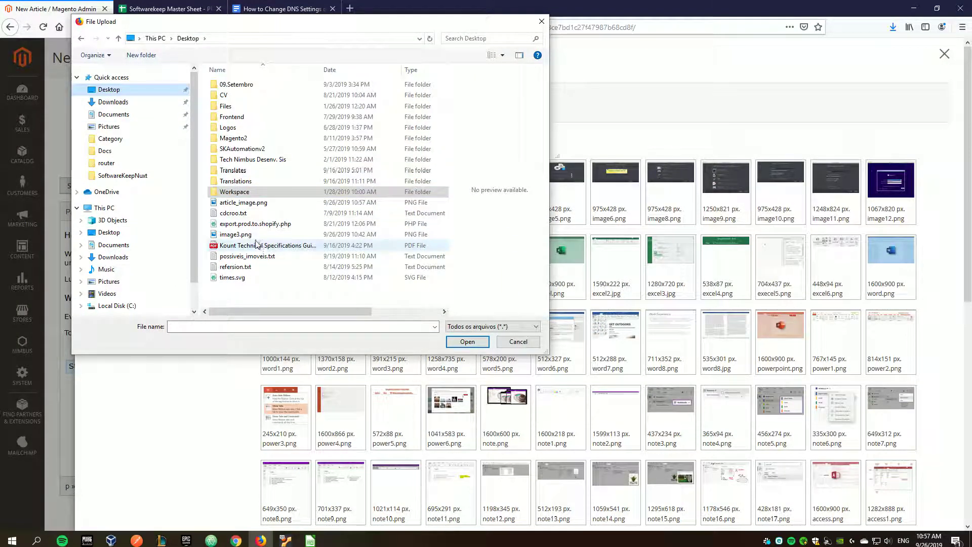
{"action": "left_click", "coordinate": [243, 202]}
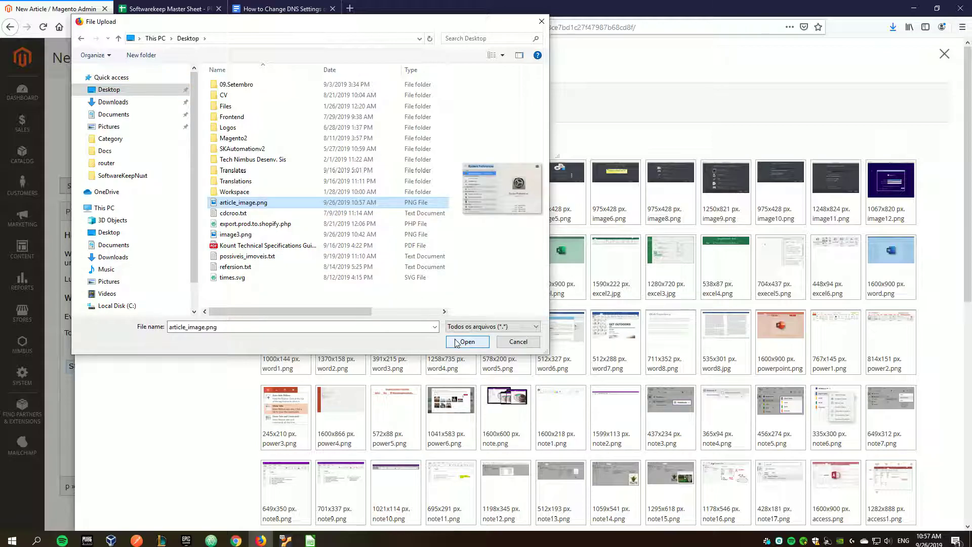
{"action": "left_click", "coordinate": [465, 342]}
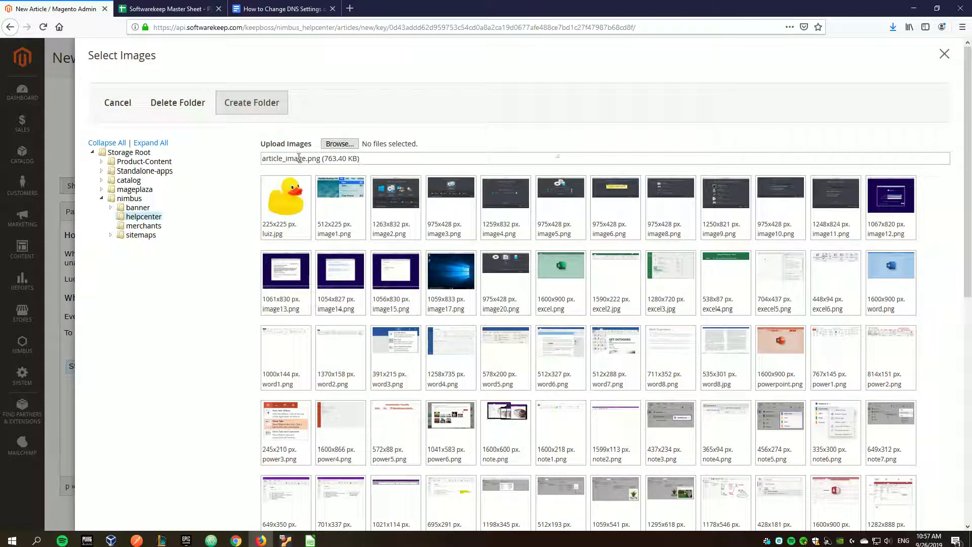
- Insert the uploaded System Preferences screenshot into the article body with an empty line below
{"action": "scroll", "coordinate": [226, 243], "scroll_direction": "down", "scroll_amount": 5}
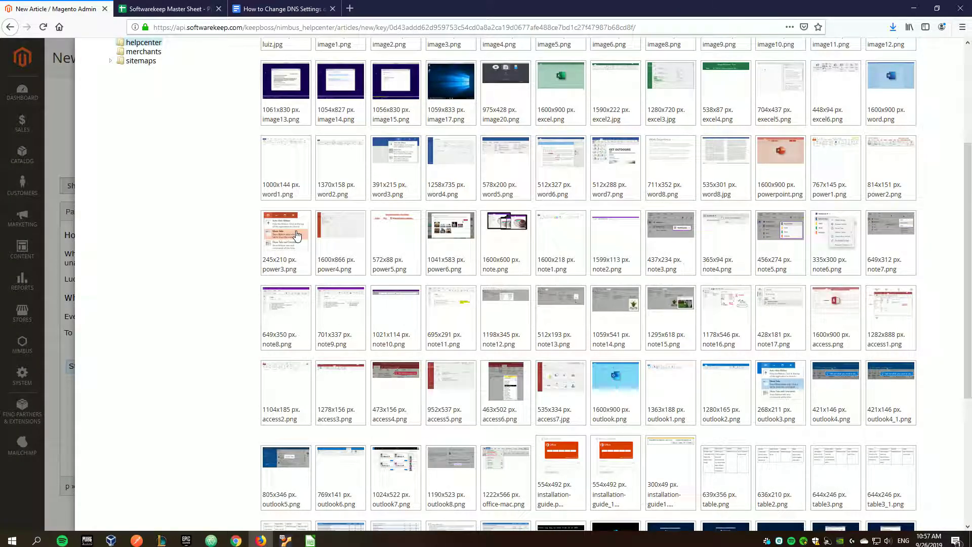
{"action": "scroll", "coordinate": [296, 234], "scroll_direction": "up", "scroll_amount": 5}
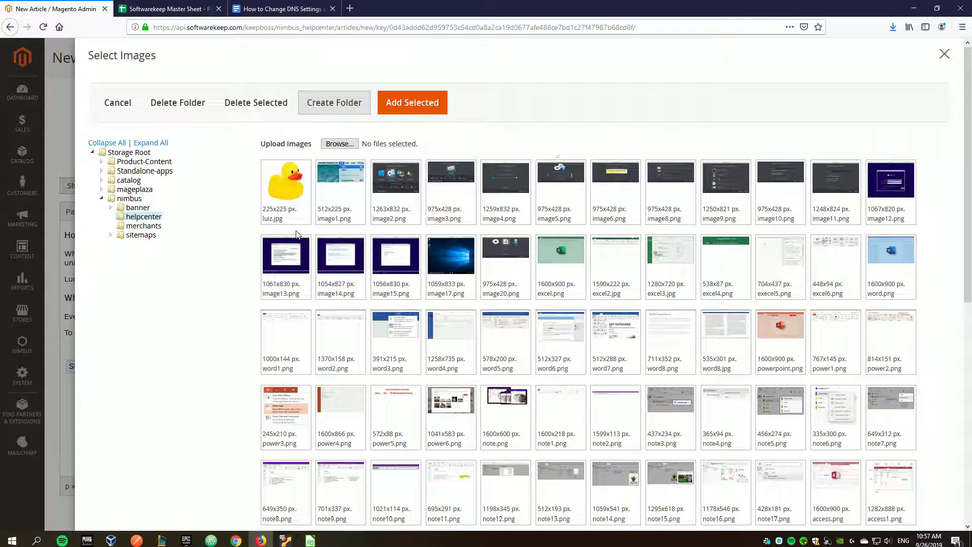
{"action": "scroll", "coordinate": [296, 235], "scroll_direction": "down", "scroll_amount": 10}
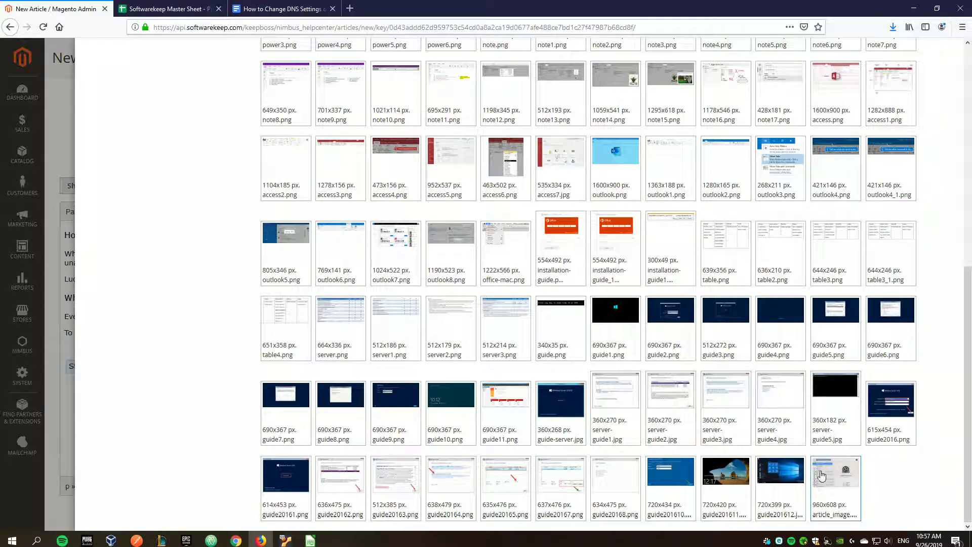
{"action": "scroll", "coordinate": [850, 429], "scroll_direction": "up", "scroll_amount": 9}
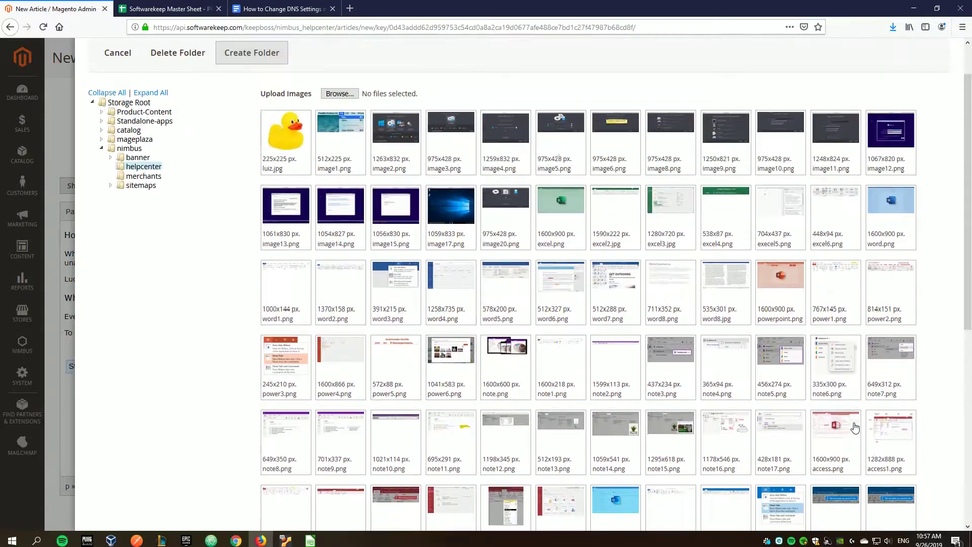
{"action": "scroll", "coordinate": [855, 427], "scroll_direction": "down", "scroll_amount": 9}
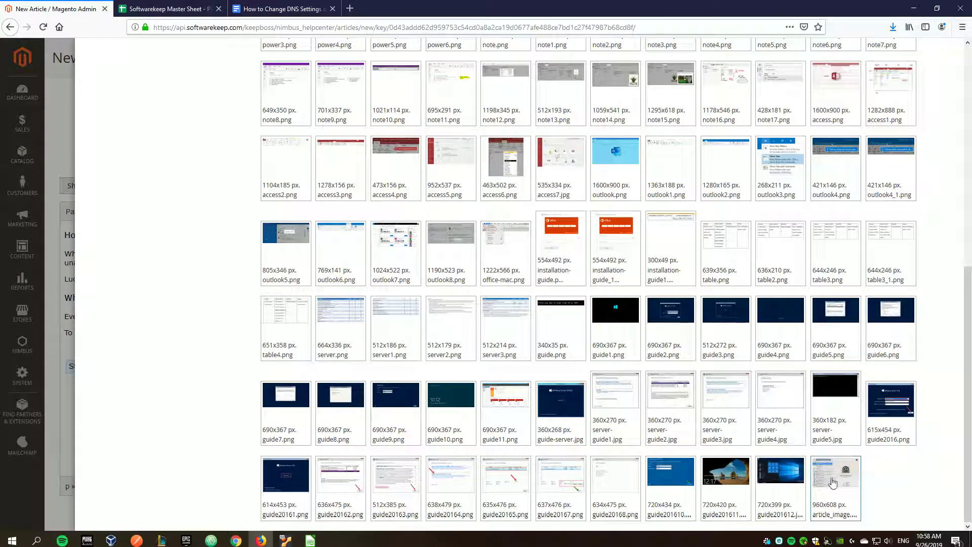
{"action": "scroll", "coordinate": [854, 451], "scroll_direction": "up", "scroll_amount": 10}
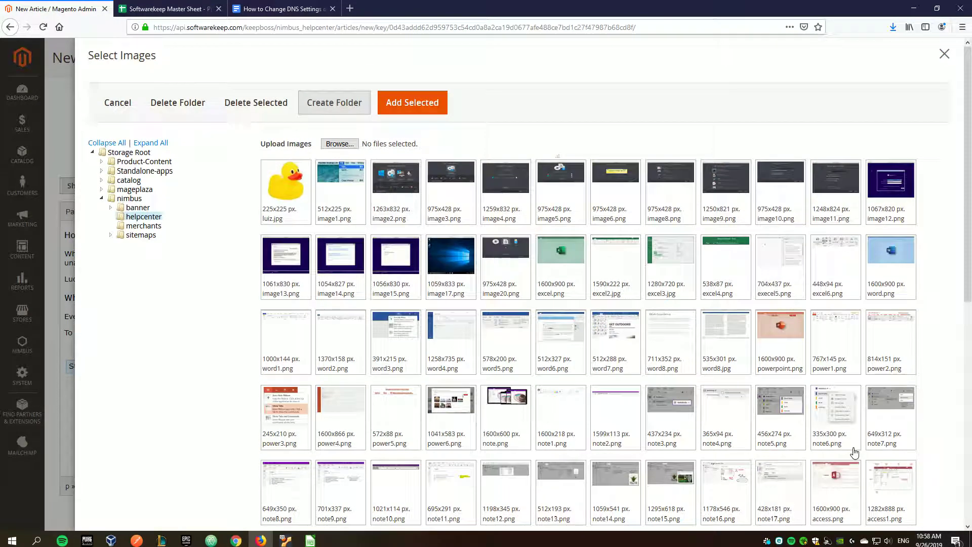
{"action": "left_click", "coordinate": [414, 109]}
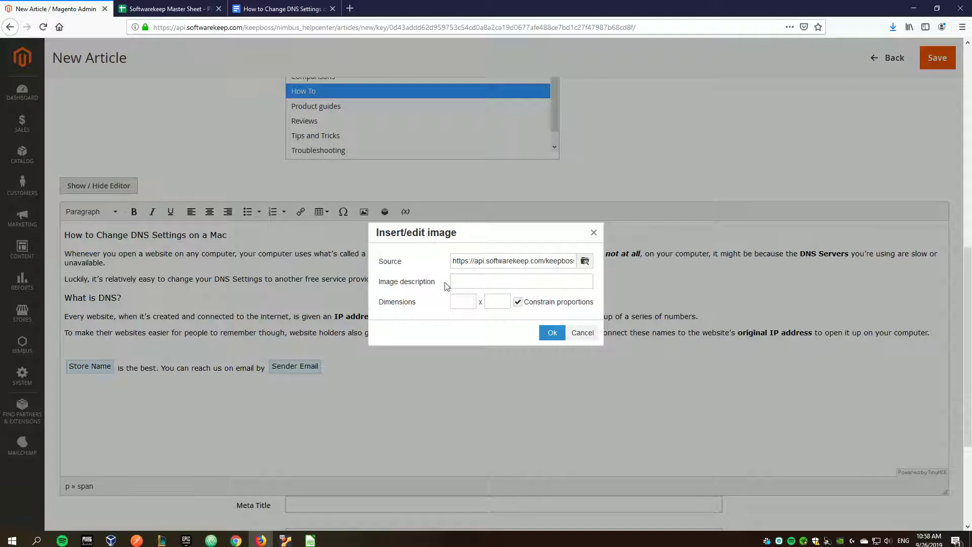
{"action": "left_click", "coordinate": [461, 281]}
{"action": "left_click", "coordinate": [456, 299]}
{"action": "left_click", "coordinate": [552, 333]}
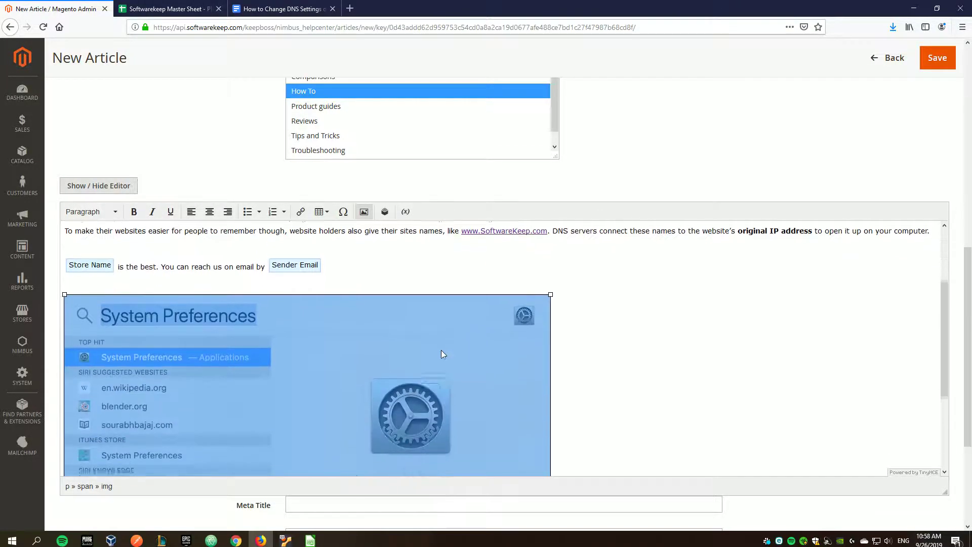
{"action": "scroll", "coordinate": [450, 345], "scroll_direction": "down", "scroll_amount": 3}
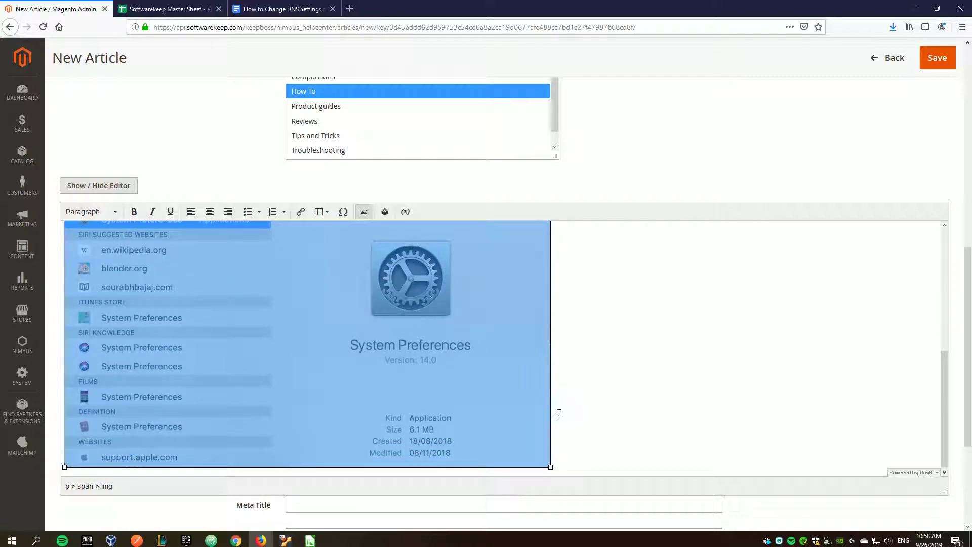
{"action": "left_click", "coordinate": [557, 461]}
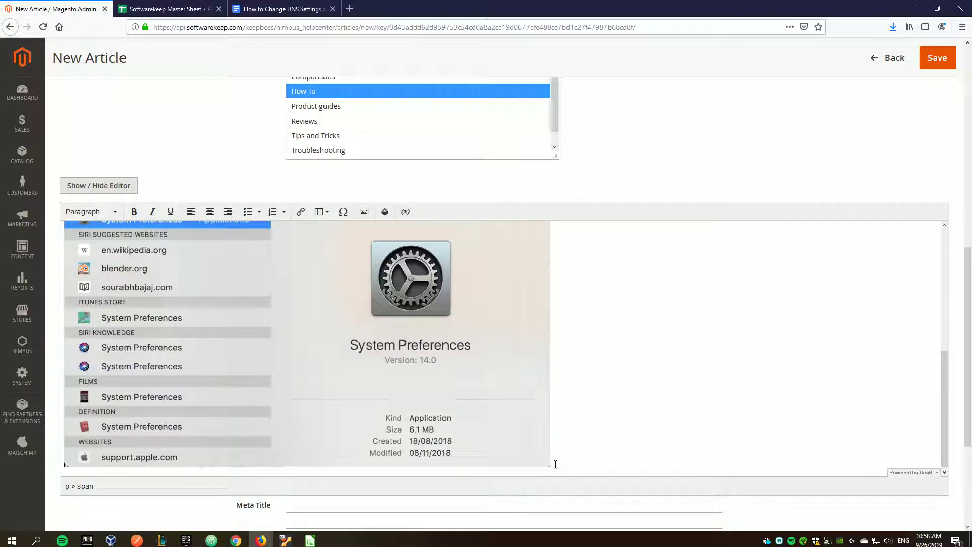
{"action": "key", "text": "Return"}
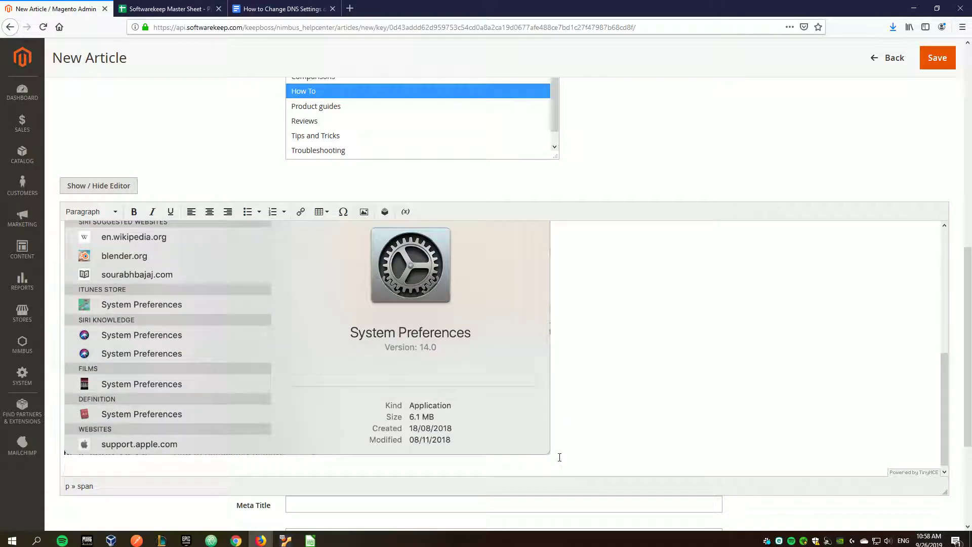
- Select the Step 2 paragraph about choosing the network in the Doc, then return to Magento
{"action": "left_click", "coordinate": [283, 7]}
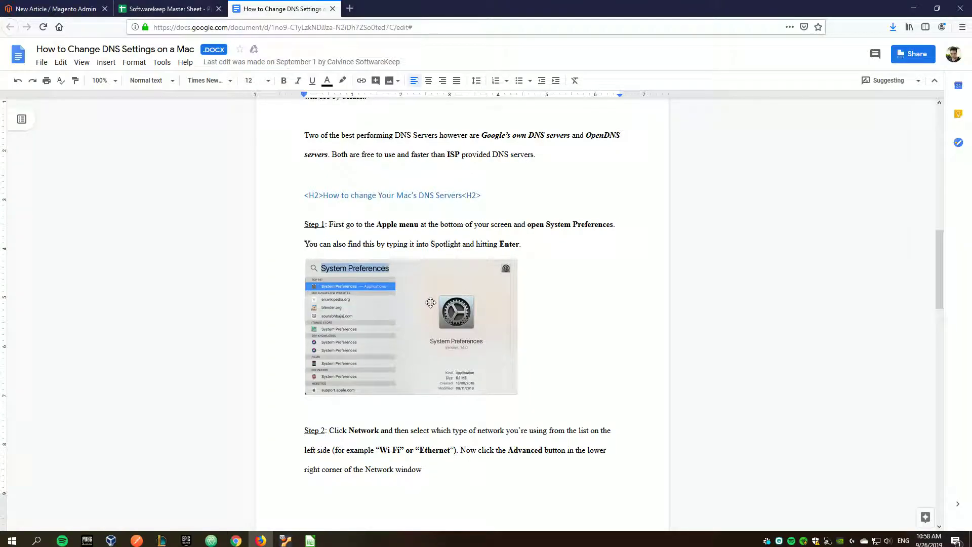
{"action": "scroll", "coordinate": [419, 308], "scroll_direction": "down", "scroll_amount": 1}
{"action": "scroll", "coordinate": [418, 308], "scroll_direction": "down", "scroll_amount": 3}
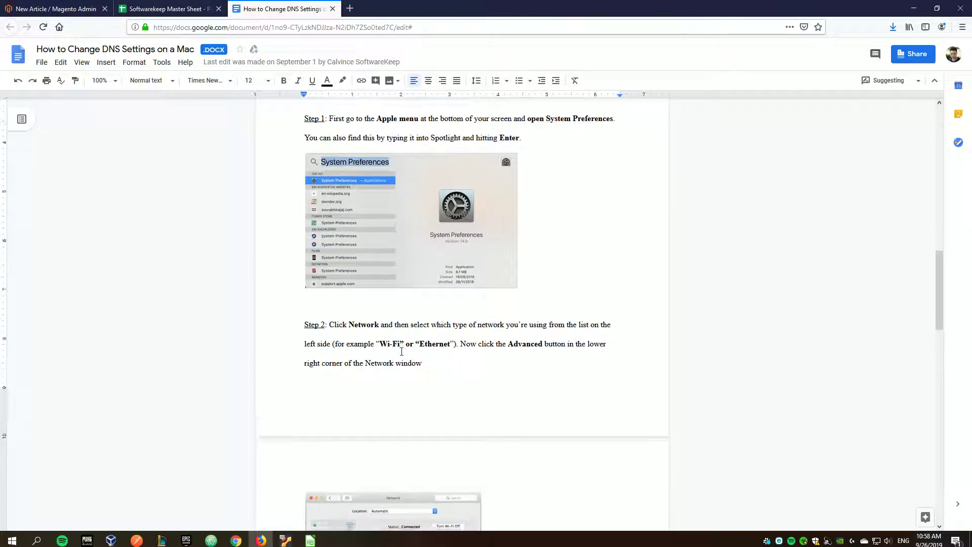
{"action": "left_click_drag", "start_coordinate": [304, 294], "coordinate": [473, 341]}
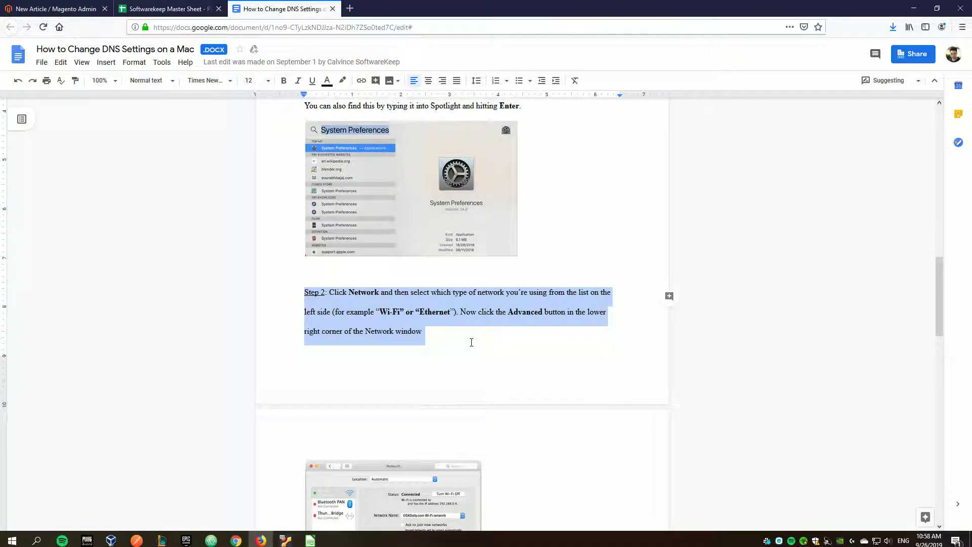
{"action": "scroll", "coordinate": [471, 342], "scroll_direction": "down", "scroll_amount": 5}
{"action": "scroll", "coordinate": [388, 316], "scroll_direction": "up", "scroll_amount": 3}
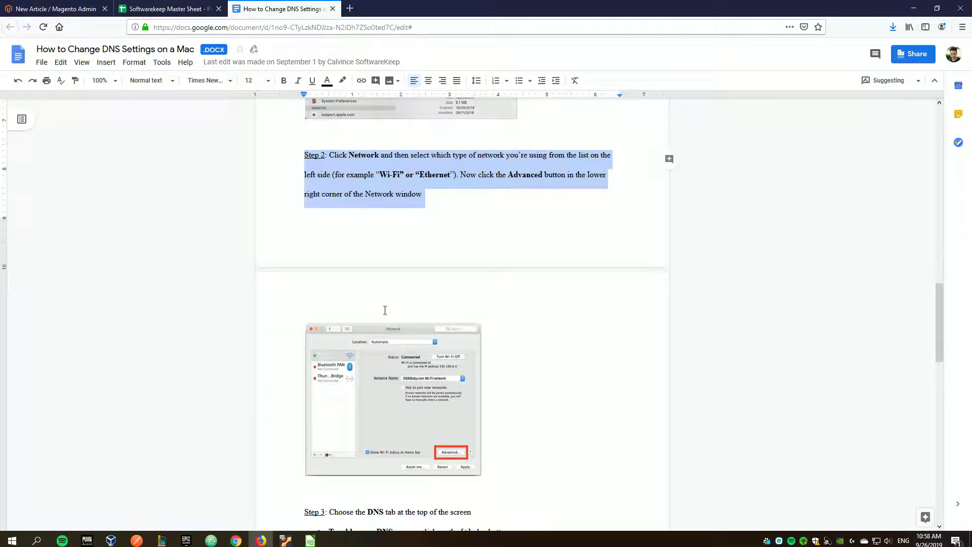
{"action": "left_click", "coordinate": [423, 195]}
{"action": "left_click_drag", "start_coordinate": [424, 194], "coordinate": [304, 155]}
{"action": "key", "text": "ctrl+c"}
{"action": "left_click", "coordinate": [93, 12]}
{"action": "scroll", "coordinate": [180, 356], "scroll_direction": "down", "scroll_amount": 1}
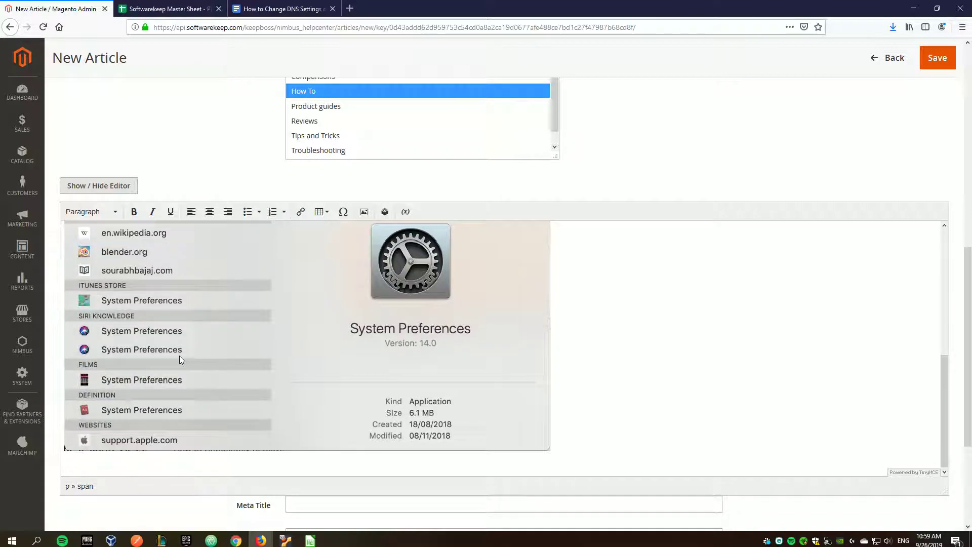
{"action": "key", "text": "ctrl+v"}
{"action": "scroll", "coordinate": [111, 435], "scroll_direction": "down", "scroll_amount": 2}
{"action": "left_click", "coordinate": [119, 416]}
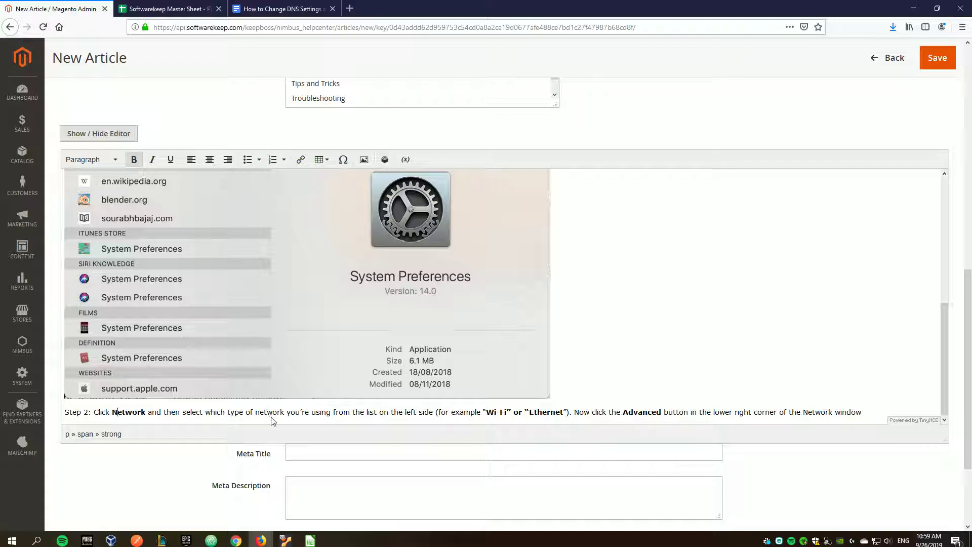
{"action": "double_click", "coordinate": [139, 415]}
{"action": "double_click", "coordinate": [485, 415]}
{"action": "left_click", "coordinate": [111, 134]}
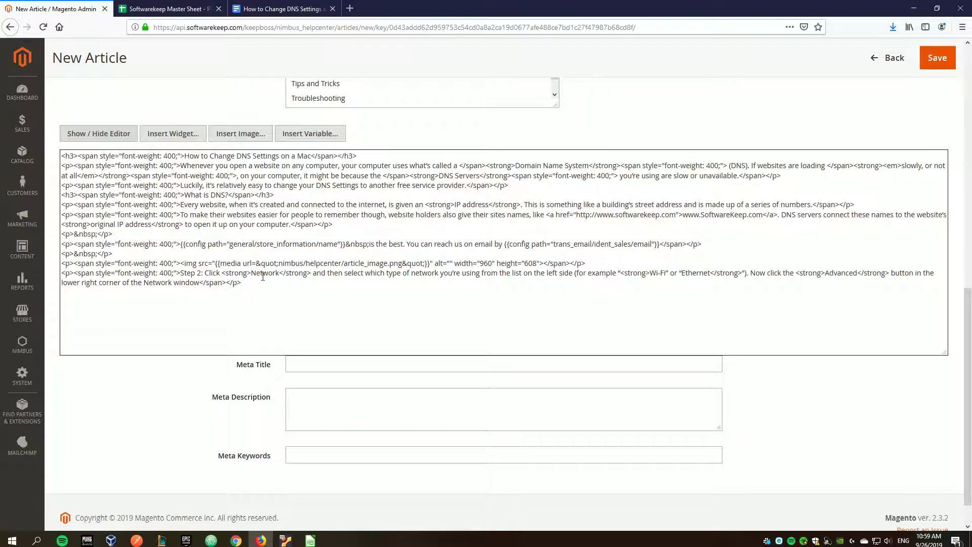
{"action": "left_click_drag", "start_coordinate": [311, 275], "coordinate": [221, 274]}
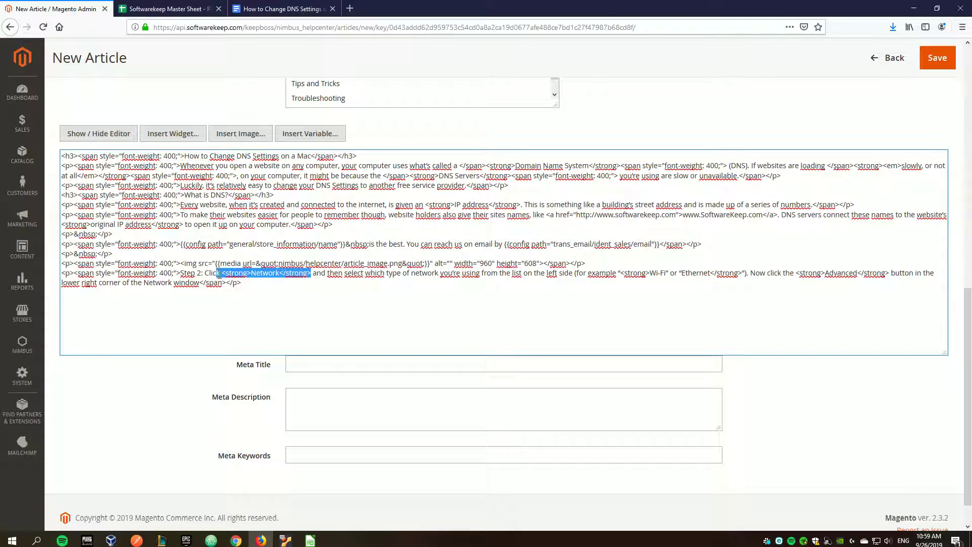
{"action": "left_click", "coordinate": [99, 134]}
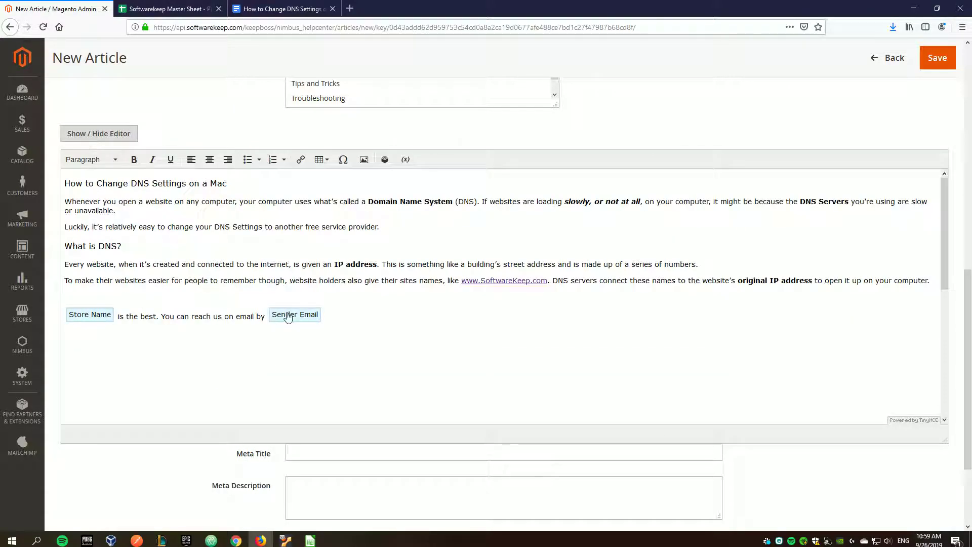
{"action": "scroll", "coordinate": [344, 351], "scroll_direction": "down", "scroll_amount": 5}
{"action": "double_click", "coordinate": [341, 412]}
{"action": "left_click_drag", "start_coordinate": [287, 411], "coordinate": [363, 411]}
{"action": "left_click", "coordinate": [133, 160]}
{"action": "left_click", "coordinate": [152, 159]}
{"action": "left_click", "coordinate": [381, 420]}
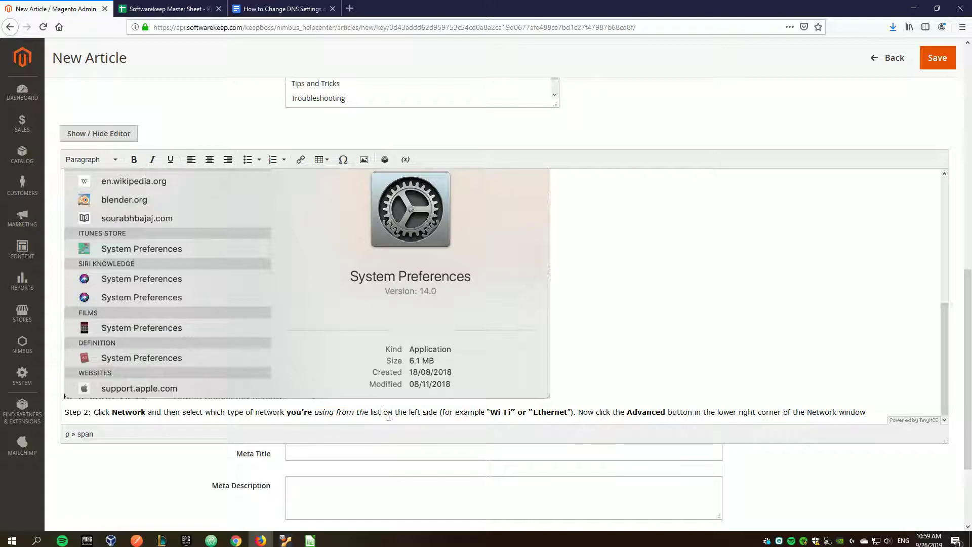
{"action": "scroll", "coordinate": [391, 400], "scroll_direction": "down", "scroll_amount": 1}
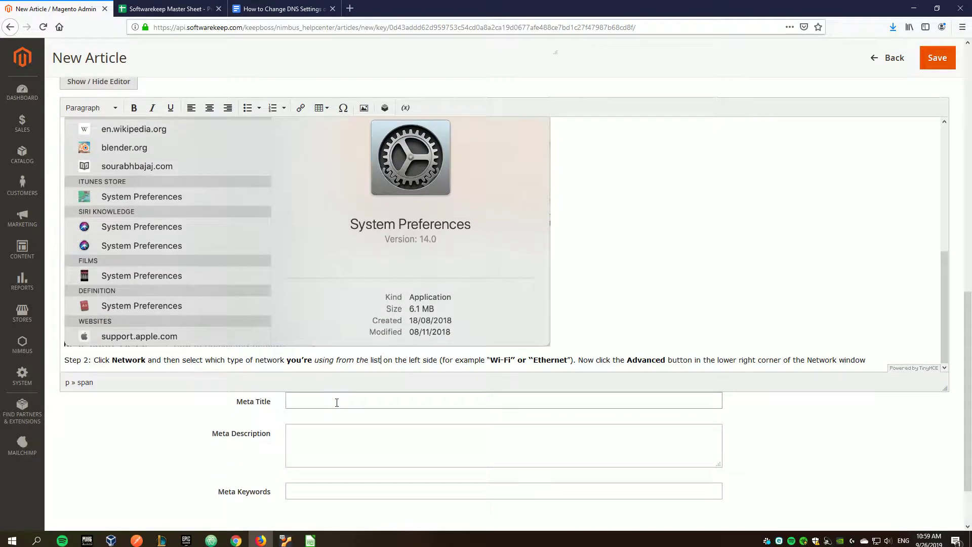
{"action": "scroll", "coordinate": [392, 373], "scroll_direction": "up", "scroll_amount": 6}
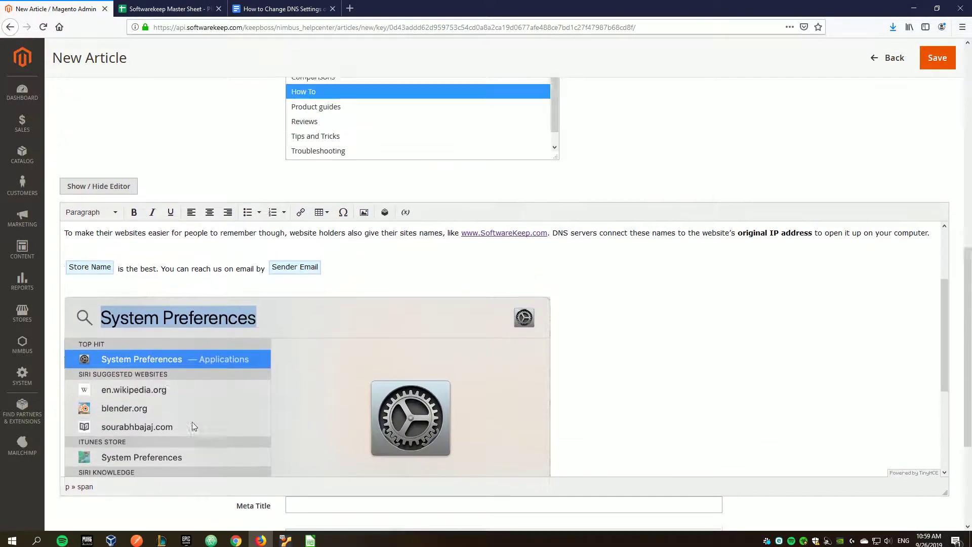
{"action": "scroll", "coordinate": [203, 403], "scroll_direction": "down", "scroll_amount": 9}
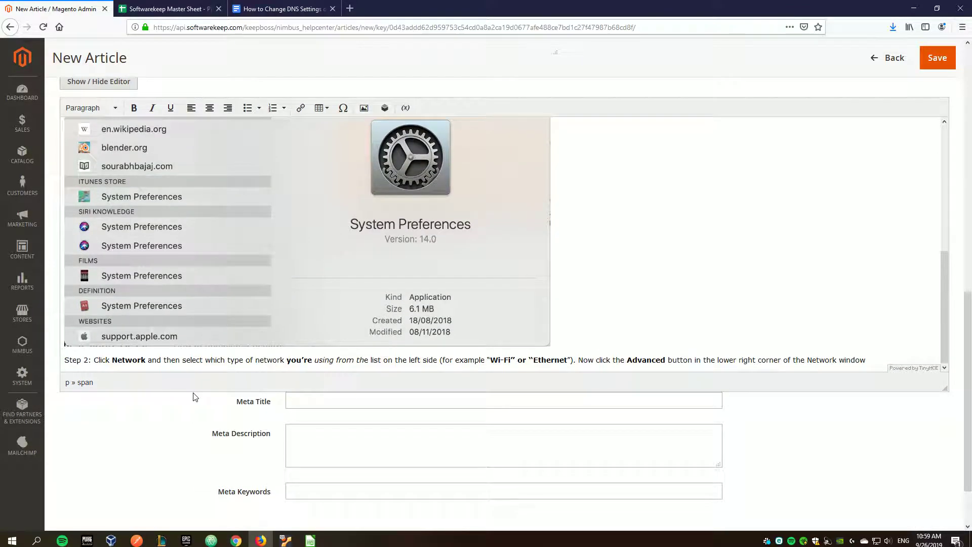
{"action": "left_click", "coordinate": [281, 9]}
{"action": "scroll", "coordinate": [782, 309], "scroll_direction": "down", "scroll_amount": 10}
{"action": "scroll", "coordinate": [782, 309], "scroll_direction": "down", "scroll_amount": 8}
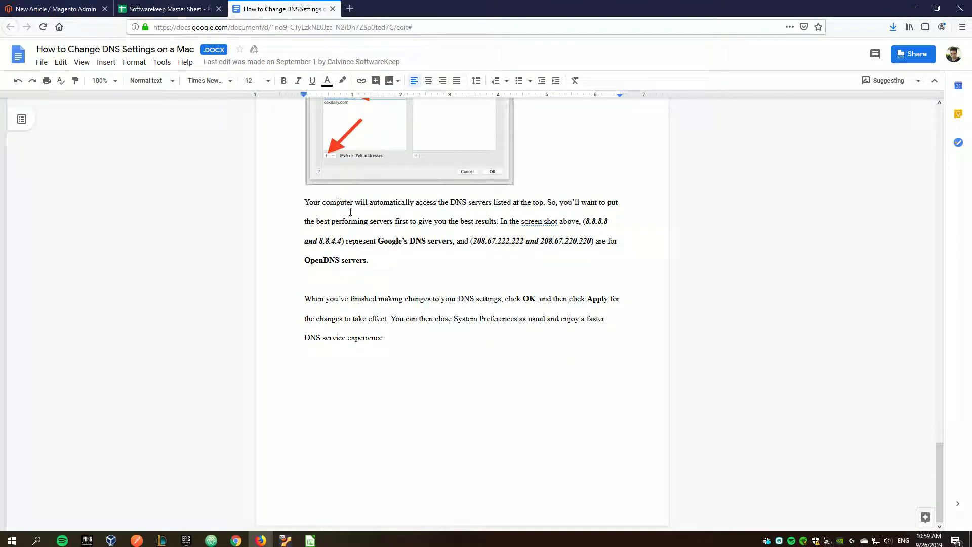
{"action": "left_click_drag", "start_coordinate": [364, 221], "coordinate": [575, 284]}
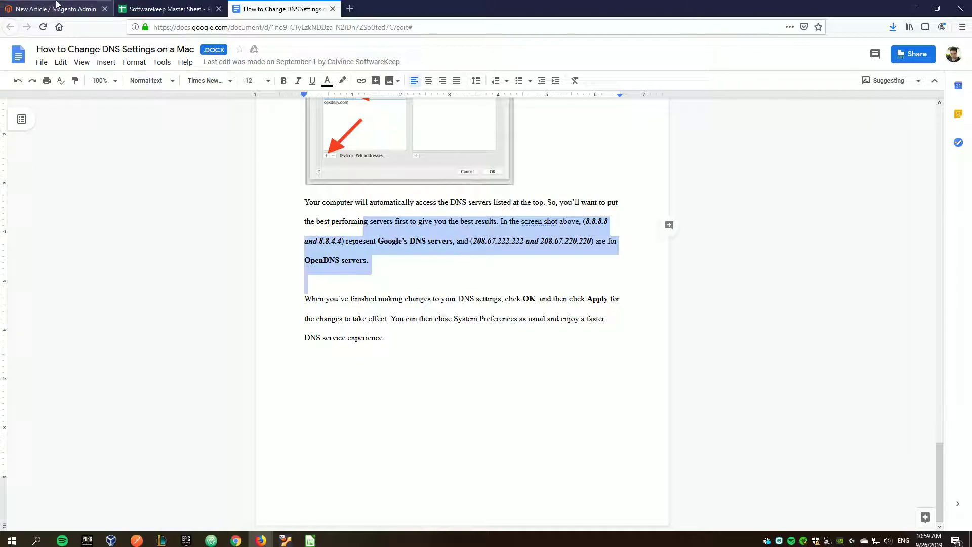
{"action": "left_click", "coordinate": [56, 9]}
{"action": "left_click", "coordinate": [310, 442]}
- Copy the article title 'How to change DNS Settings on a Mac' into Meta Title
{"action": "left_click", "coordinate": [323, 487]}
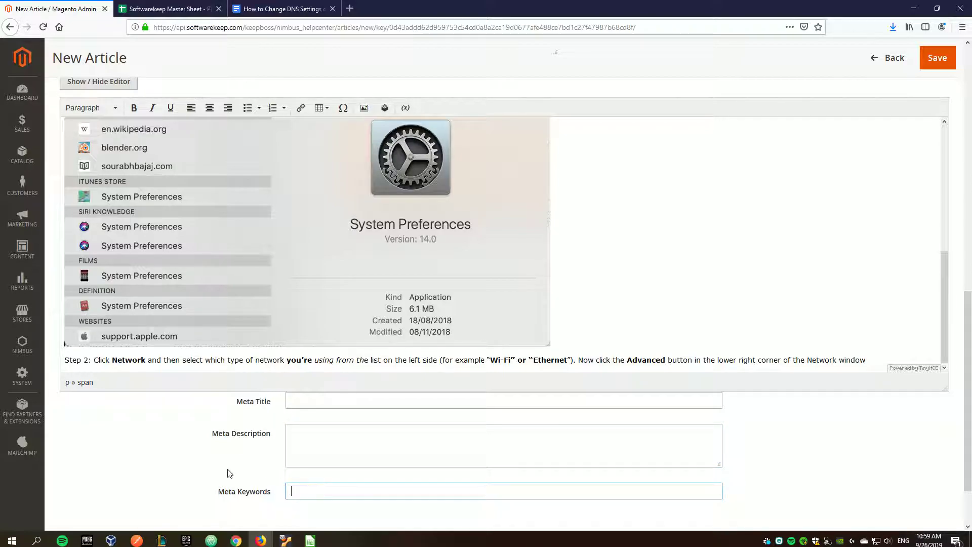
{"action": "left_click_drag", "start_coordinate": [232, 405], "coordinate": [274, 492]}
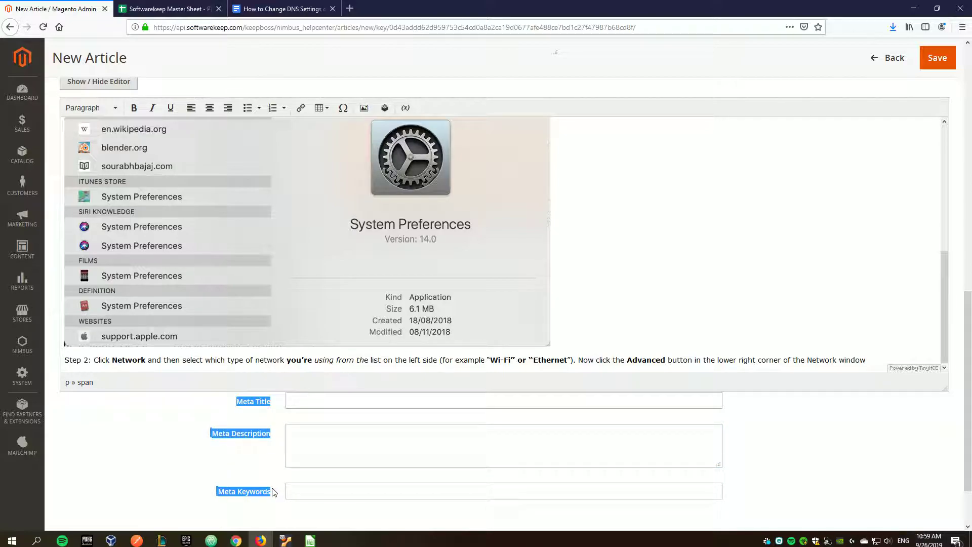
{"action": "left_click", "coordinate": [176, 467]}
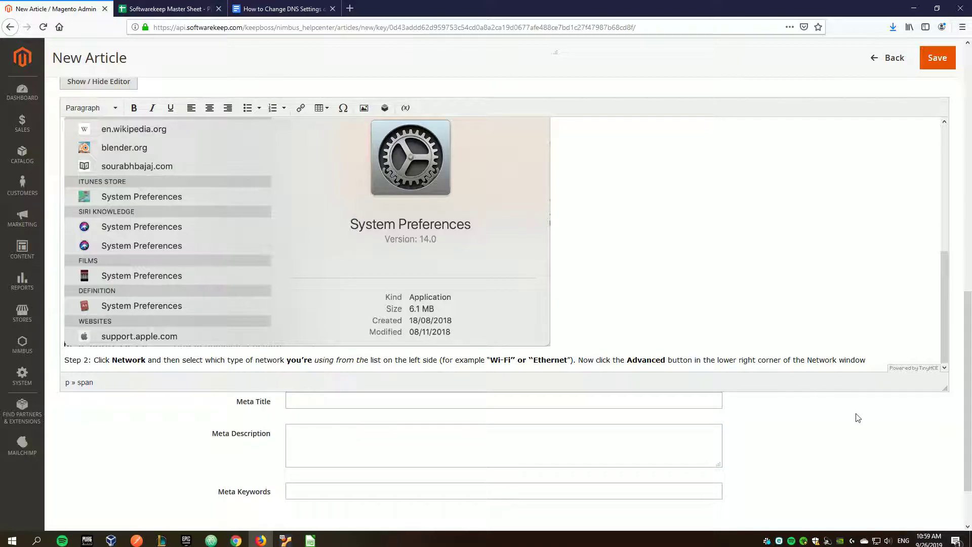
{"action": "left_click_drag", "start_coordinate": [944, 388], "coordinate": [943, 269]}
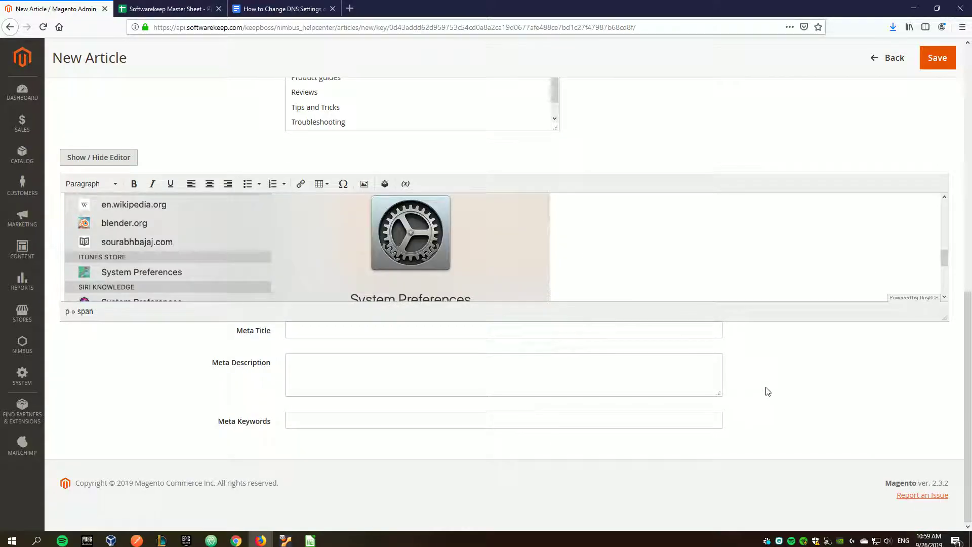
{"action": "scroll", "coordinate": [754, 402], "scroll_direction": "up", "scroll_amount": 3}
{"action": "left_click_drag", "start_coordinate": [945, 425], "coordinate": [945, 347]}
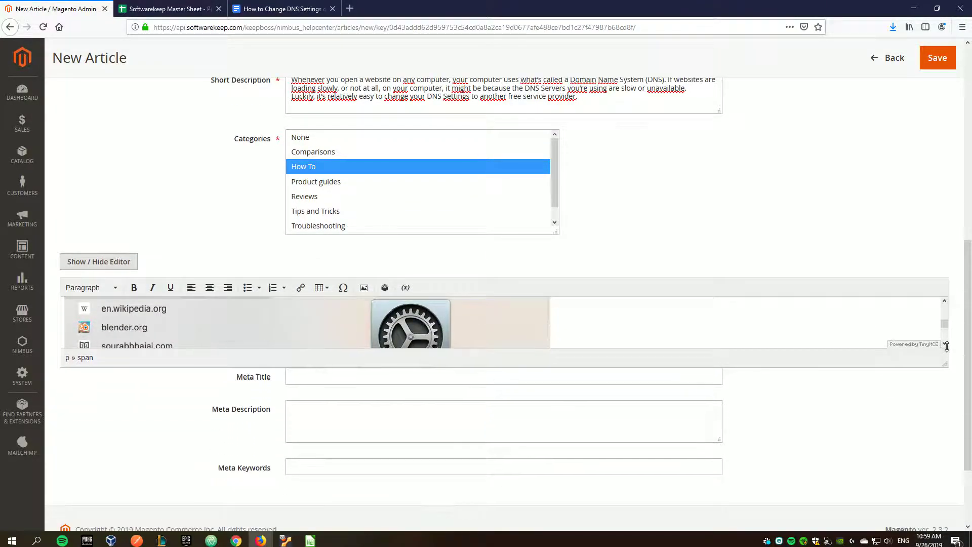
{"action": "scroll", "coordinate": [690, 242], "scroll_direction": "up", "scroll_amount": 2}
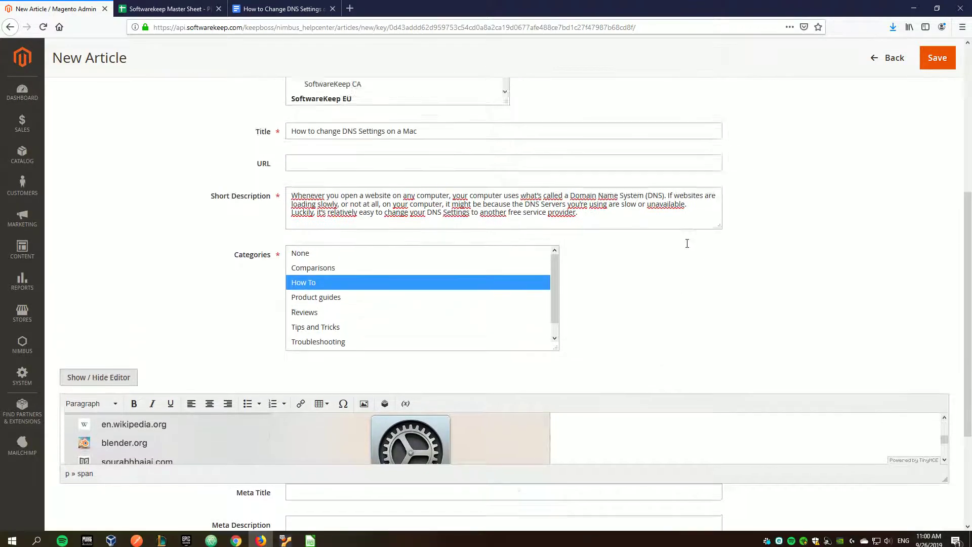
{"action": "scroll", "coordinate": [690, 243], "scroll_direction": "up", "scroll_amount": 2}
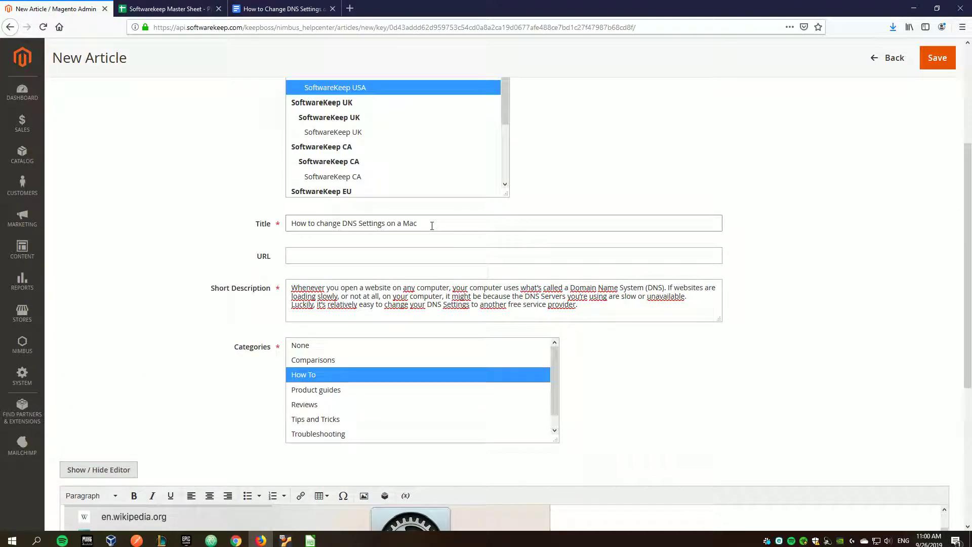
{"action": "left_click_drag", "start_coordinate": [432, 226], "coordinate": [268, 225]}
{"action": "key", "text": "ctrl+c"}
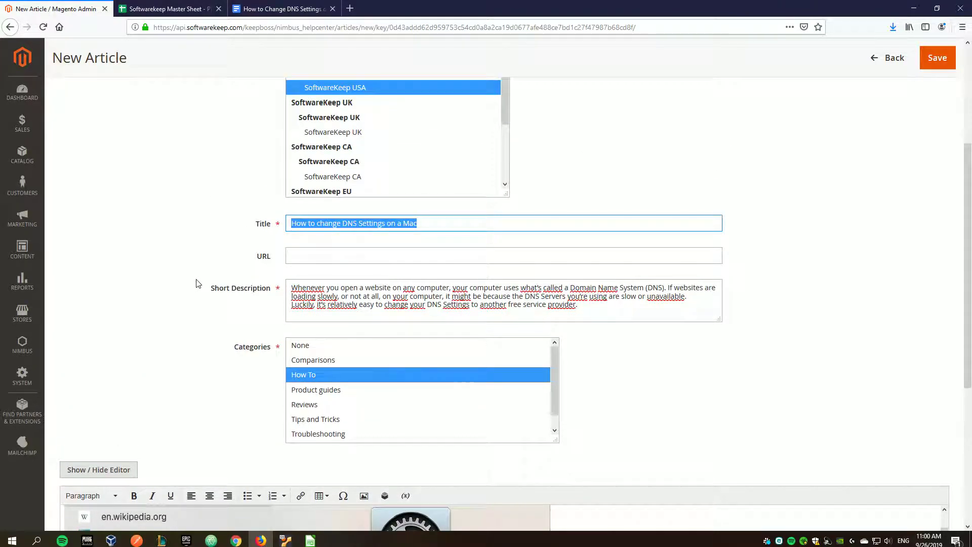
{"action": "scroll", "coordinate": [228, 314], "scroll_direction": "down", "scroll_amount": 4}
{"action": "left_click", "coordinate": [313, 377]}
{"action": "key", "text": "ctrl+v"}
- Copy the Short Description's DNS intro text into Meta Description
{"action": "left_click", "coordinate": [318, 416]}
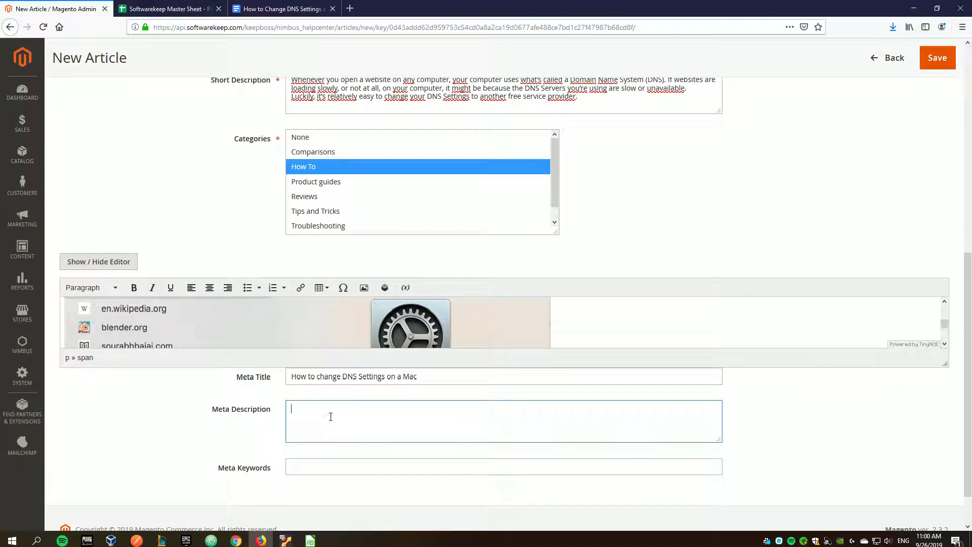
{"action": "scroll", "coordinate": [320, 414], "scroll_direction": "up", "scroll_amount": 4}
{"action": "left_click_drag", "start_coordinate": [627, 314], "coordinate": [287, 286]}
{"action": "key", "text": "ctrl+c"}
{"action": "scroll", "coordinate": [649, 363], "scroll_direction": "down", "scroll_amount": 3}
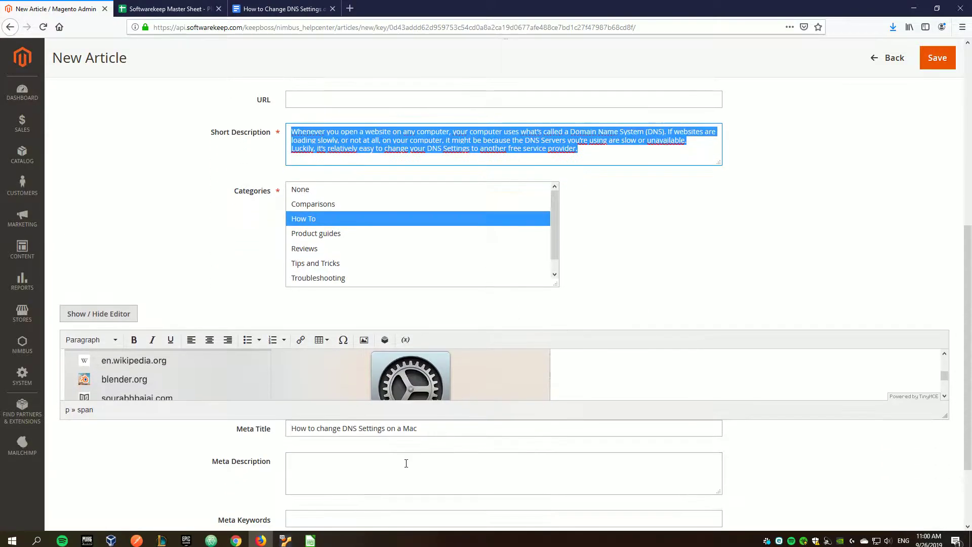
{"action": "left_click", "coordinate": [377, 463]}
{"action": "key", "text": "ctrl+v"}
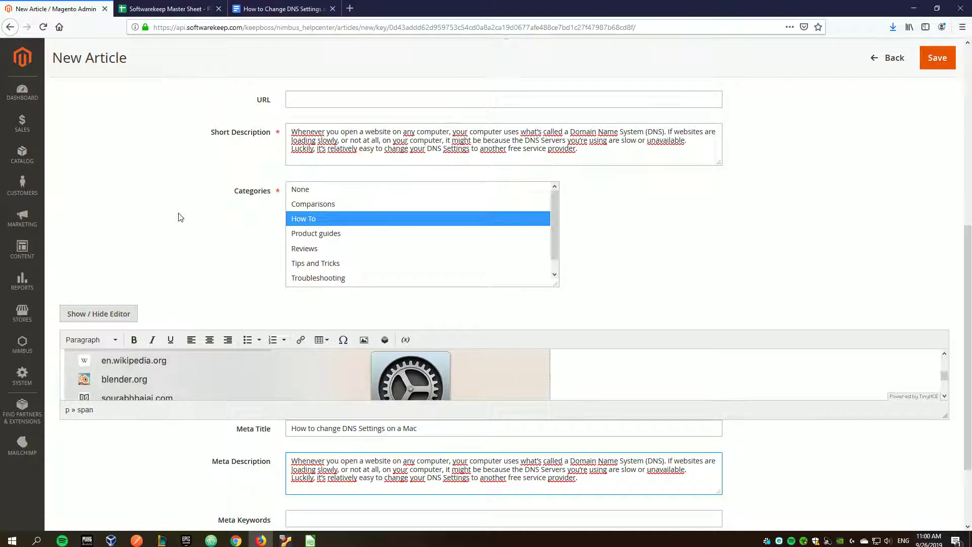
- Go to the Meta Keywords field and select the whole Meta Title text
{"action": "scroll", "coordinate": [197, 251], "scroll_direction": "up", "scroll_amount": 1}
{"action": "scroll", "coordinate": [212, 304], "scroll_direction": "down", "scroll_amount": 3}
{"action": "left_click", "coordinate": [287, 415]}
{"action": "scroll", "coordinate": [240, 299], "scroll_direction": "up", "scroll_amount": 3}
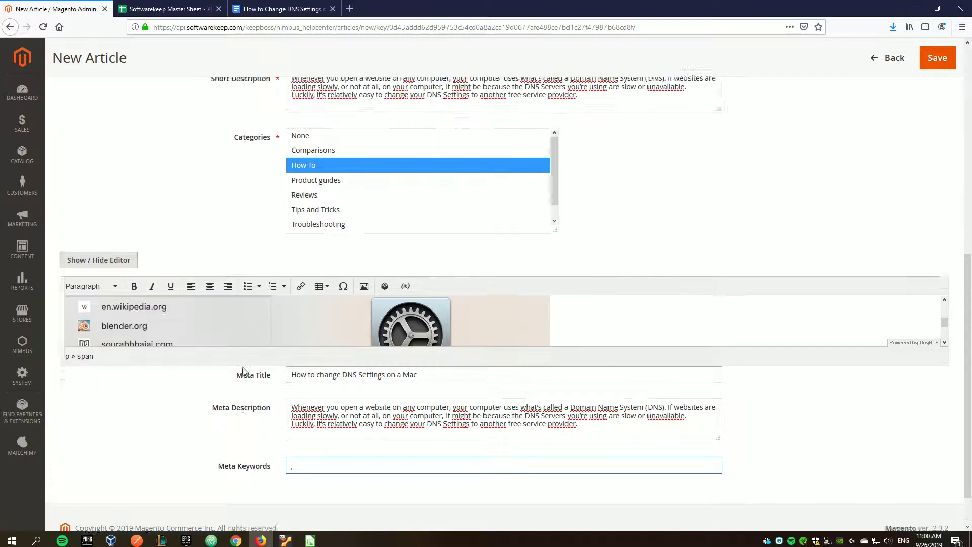
{"action": "scroll", "coordinate": [240, 299], "scroll_direction": "down", "scroll_amount": 2}
{"action": "triple_click", "coordinate": [500, 387]}
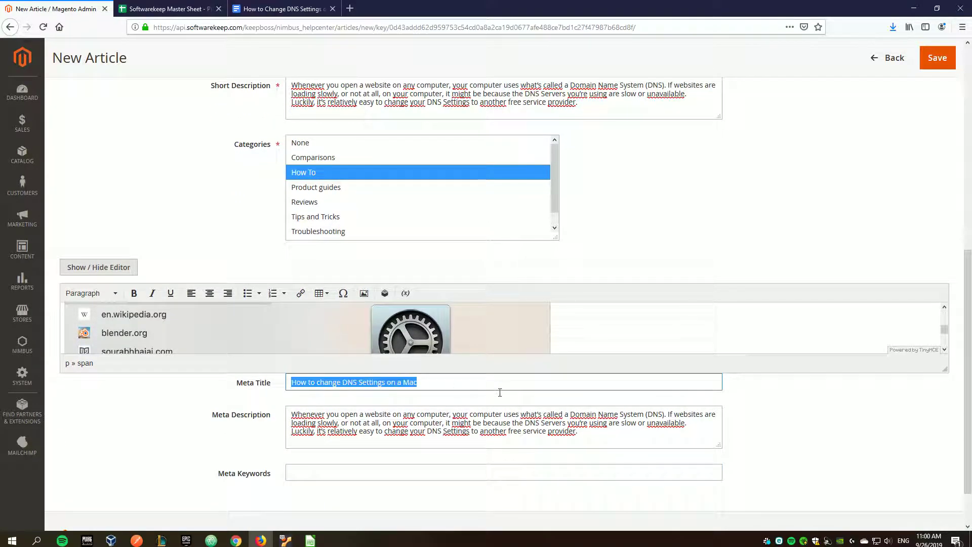
- Type 'how, change dns, settings, mac' into Meta Keywords, correcting the typos and spacing
{"action": "left_click", "coordinate": [319, 472]}
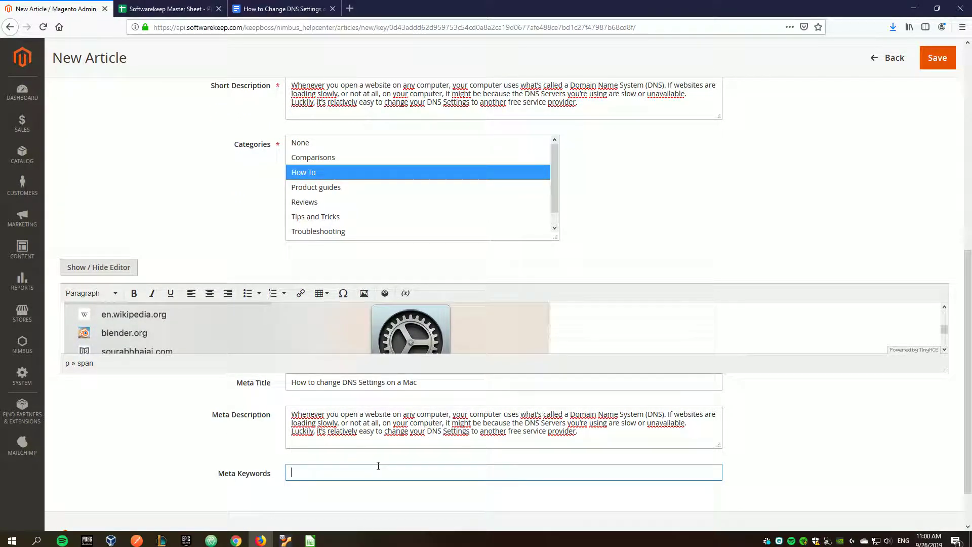
{"action": "type", "text": "how"}
{"action": "type", "text": ",cahgen"}
{"action": "type", "text": " dns, settings, mac"}
{"action": "left_click", "coordinate": [307, 471]}
{"action": "left_click_drag", "start_coordinate": [303, 472], "coordinate": [295, 473]}
{"action": "double_click", "coordinate": [320, 472]}
{"action": "double_click", "coordinate": [362, 473]}
{"action": "double_click", "coordinate": [386, 473]}
{"action": "left_click", "coordinate": [406, 471]}
{"action": "left_click_drag", "start_coordinate": [406, 472], "coordinate": [287, 465]}
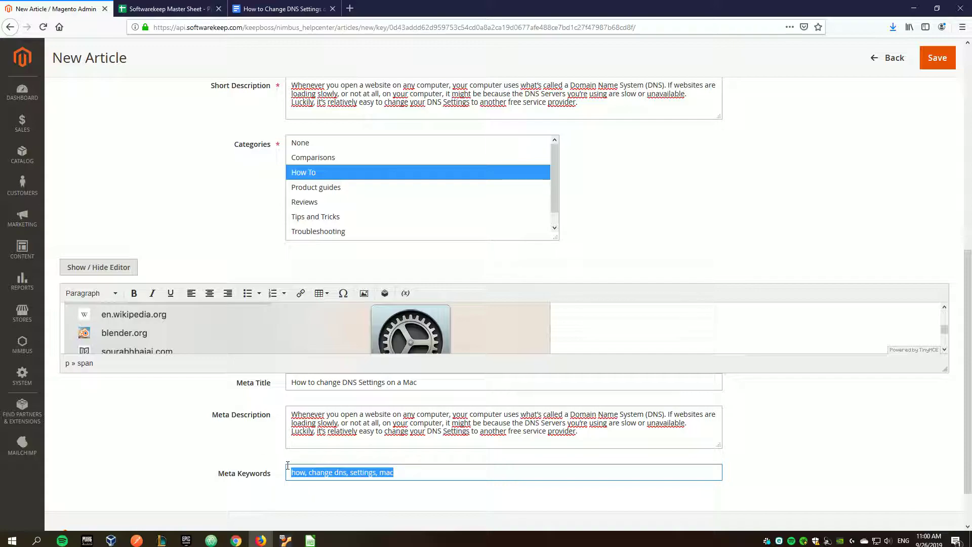
- Check the keywords against the words in the Meta Title
{"action": "left_click", "coordinate": [248, 439]}
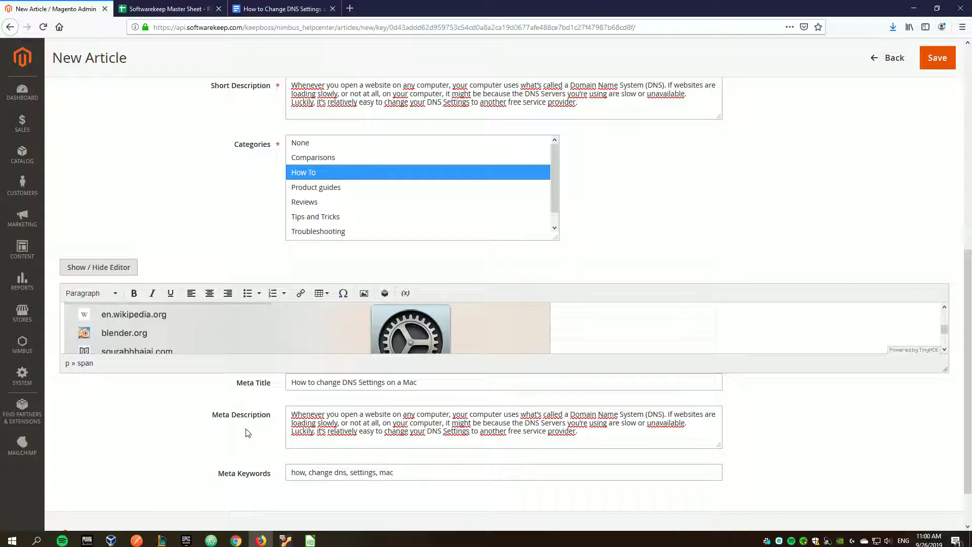
{"action": "left_click", "coordinate": [302, 468]}
{"action": "left_click_drag", "start_coordinate": [431, 383], "coordinate": [290, 383]}
{"action": "left_click", "coordinate": [325, 469]}
{"action": "triple_click", "coordinate": [323, 383]}
{"action": "double_click", "coordinate": [324, 383]}
{"action": "double_click", "coordinate": [303, 383]}
{"action": "double_click", "coordinate": [371, 383]}
{"action": "left_click", "coordinate": [405, 384]}
- Review the completed meta fields and go back to the DNS settings guide document
{"action": "left_click", "coordinate": [415, 469]}
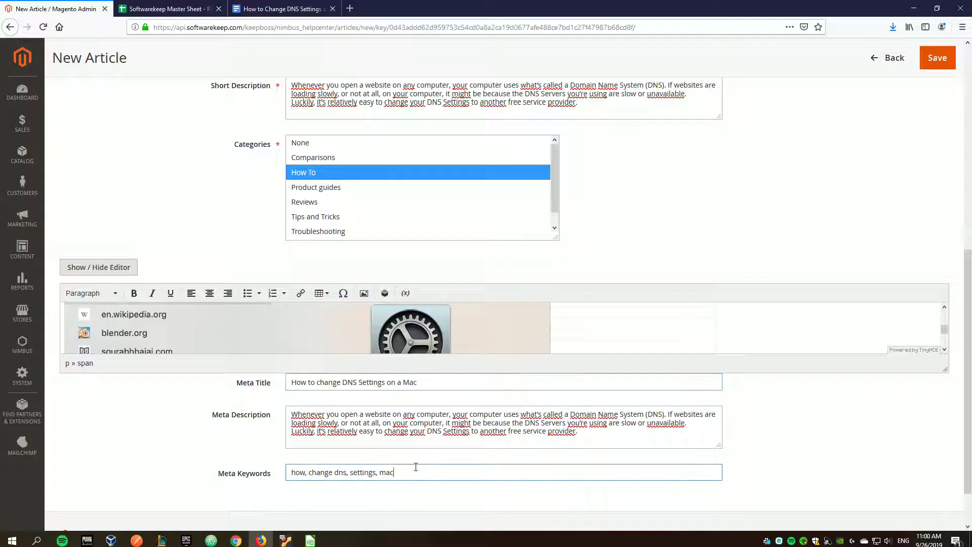
{"action": "scroll", "coordinate": [235, 438], "scroll_direction": "down", "scroll_amount": 1}
{"action": "scroll", "coordinate": [244, 439], "scroll_direction": "up", "scroll_amount": 4}
{"action": "scroll", "coordinate": [253, 425], "scroll_direction": "down", "scroll_amount": 4}
{"action": "scroll", "coordinate": [271, 406], "scroll_direction": "up", "scroll_amount": 3}
{"action": "scroll", "coordinate": [273, 406], "scroll_direction": "down", "scroll_amount": 3}
{"action": "left_click_drag", "start_coordinate": [246, 420], "coordinate": [226, 366]}
{"action": "scroll", "coordinate": [191, 397], "scroll_direction": "up", "scroll_amount": 1}
{"action": "scroll", "coordinate": [191, 397], "scroll_direction": "up", "scroll_amount": 8}
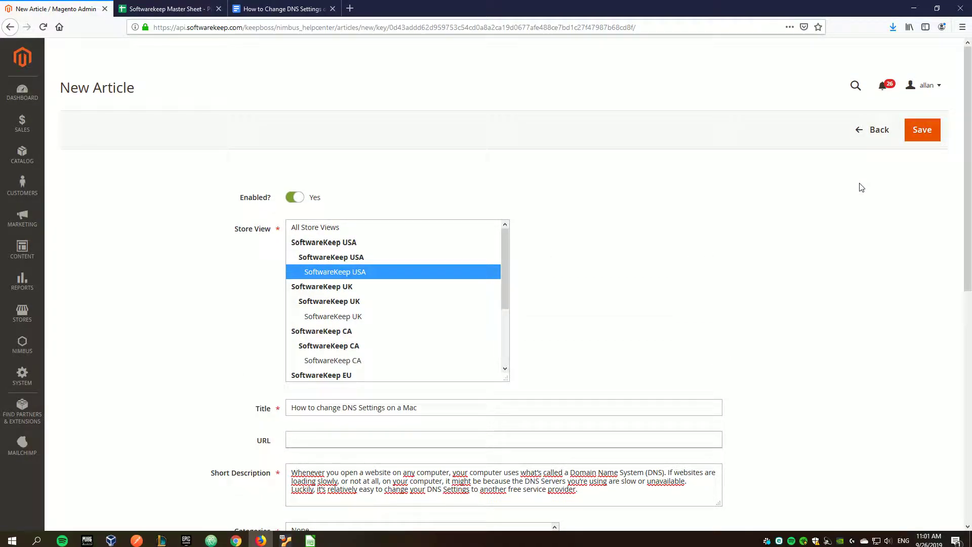
{"action": "scroll", "coordinate": [859, 186], "scroll_direction": "down", "scroll_amount": 4}
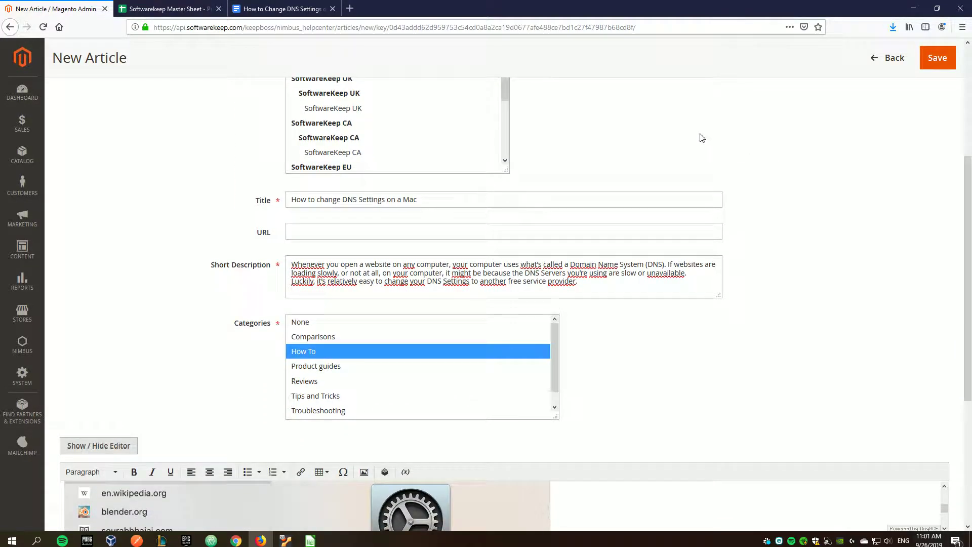
{"action": "left_click", "coordinate": [289, 9]}
{"action": "left_click", "coordinate": [167, 8]}
{"action": "left_click", "coordinate": [279, 232]}
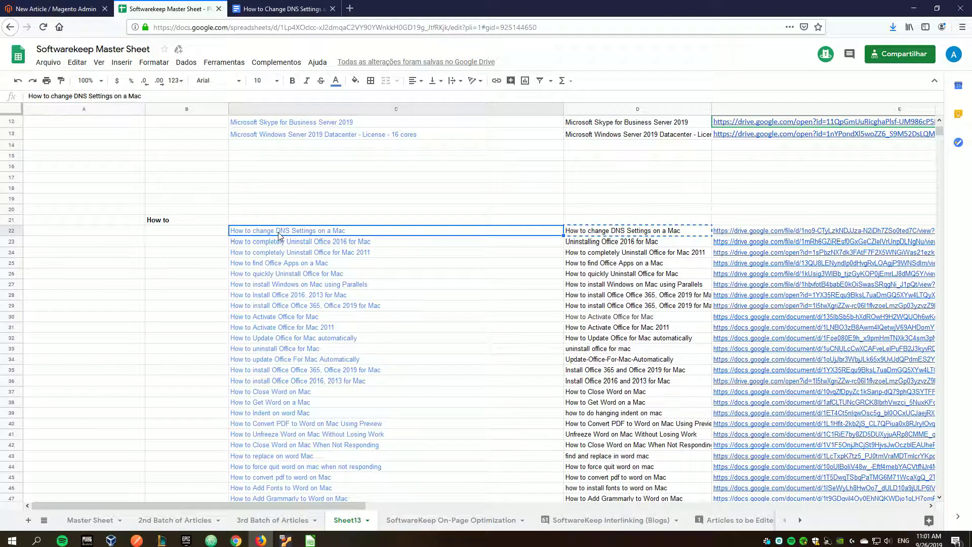
{"action": "left_click", "coordinate": [355, 82]}
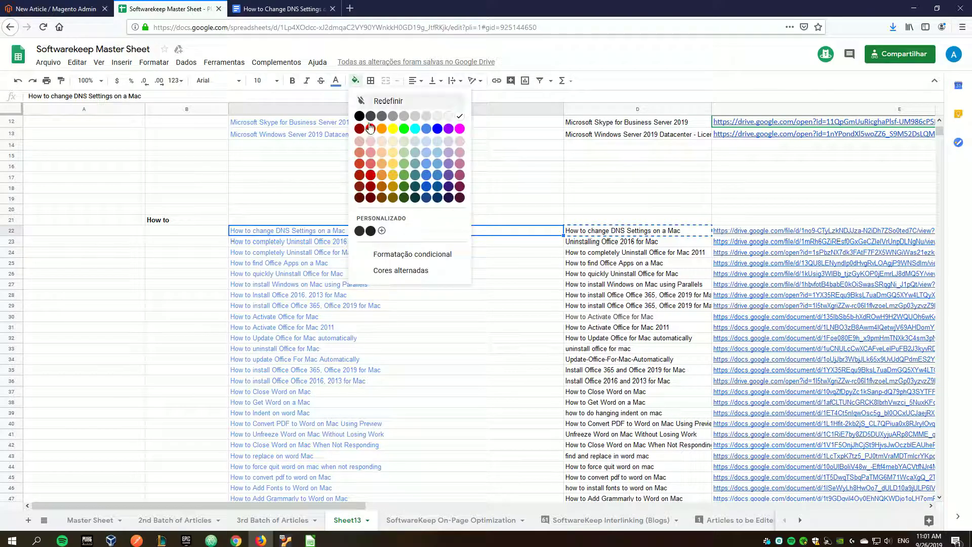
{"action": "left_click", "coordinate": [404, 165]}
{"action": "left_click", "coordinate": [326, 198]}
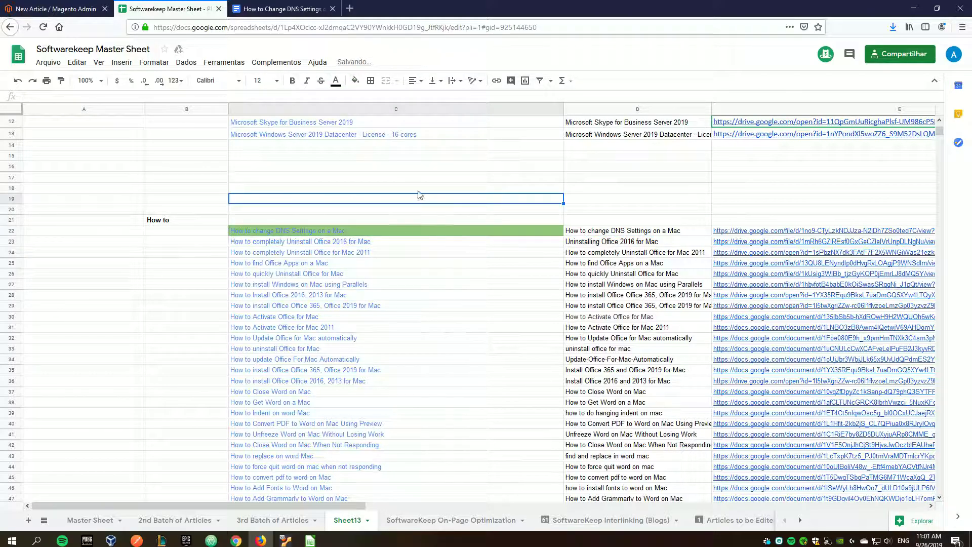
{"action": "key", "text": "ctrl+z"}
{"action": "left_click", "coordinate": [281, 9]}
{"action": "left_click", "coordinate": [174, 6]}
{"action": "left_click", "coordinate": [96, 8]}
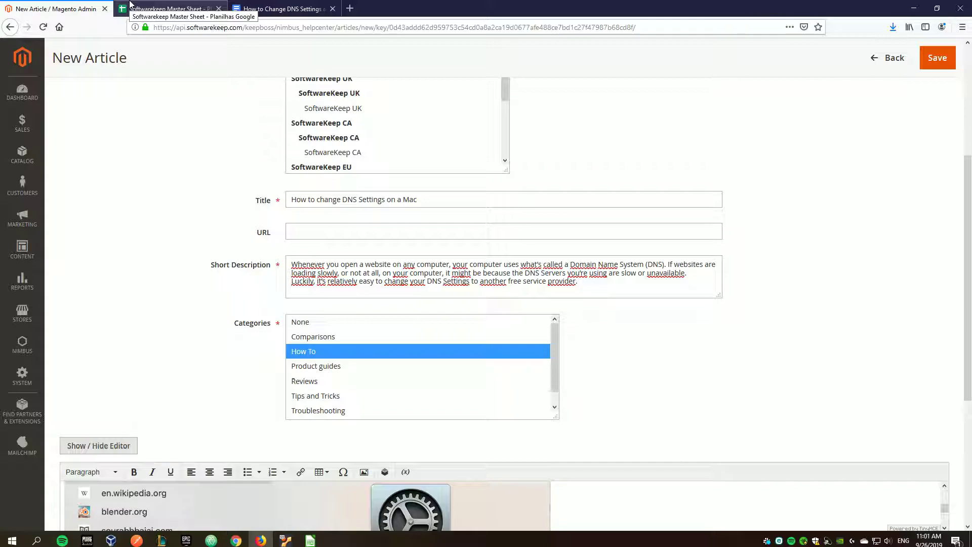
{"action": "scroll", "coordinate": [143, 146], "scroll_direction": "down", "scroll_amount": 3}
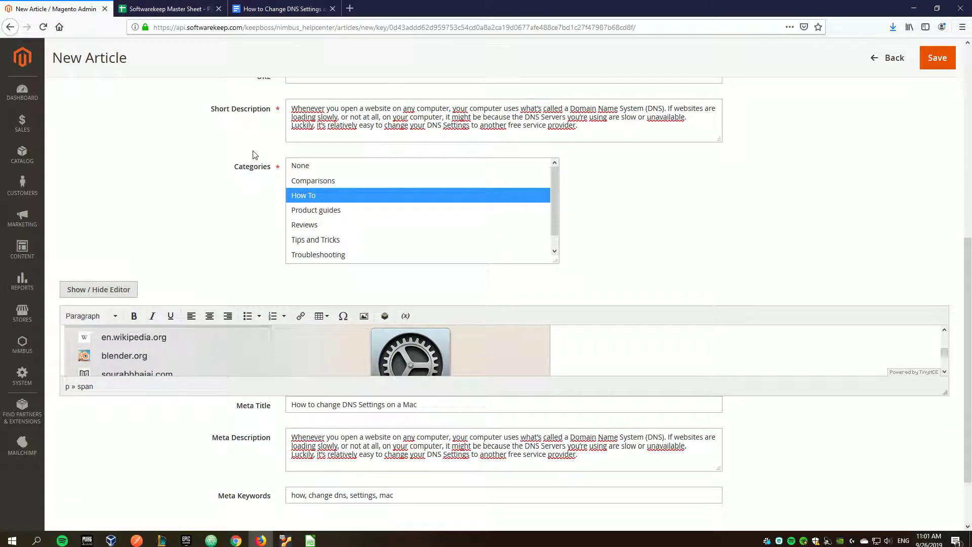